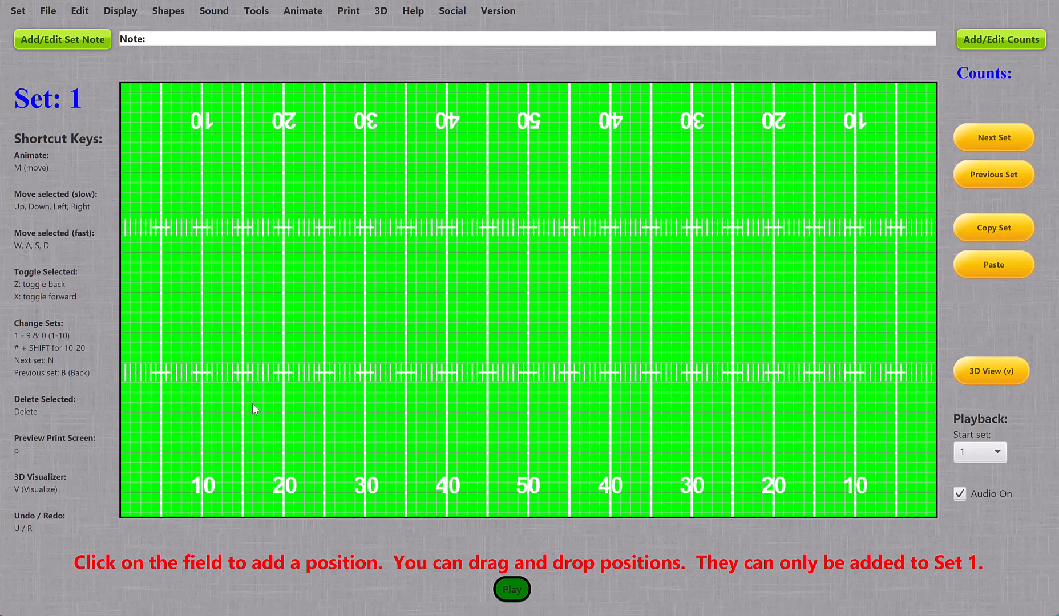
Add four positions near the lower hash marks between the left 10- and 40-yard lines, and reposition the fourth past the 40
click(231, 362)
click(308, 333)
click(348, 367)
click(419, 326)
drag(418, 326, 469, 342)
Add three more positions to Set 1 around the left 40-yard line near the lower hash marks
key(1)
click(451, 381)
click(478, 360)
click(436, 348)
Nudge the selected position slowly upfield and then to the left
key(Up)
key(Up)
key(Up)
key(Up)
key(Up)
key(Left)
key(Left)
key(Left)
key(Left)
key(Left)
Move the selected position in fast steps down the field and back up
key(s)
key(s)
key(s)
key(w)
key(w)
key(w)
key(w)
key(w)
Select a group of positions around the middle of the field with a selection box and delete them
mouse_move(653, 308)
mouse_down()
mouse_move(469, 277)
mouse_move(407, 332)
mouse_up()
key(Delete)
key(Delete)
key(Delete)
key(Delete)
key(Delete)
Undo the deletions and the preceding position moves
key(u)
key(u)
key(u)
key(u)
key(u)
key(u)
key(u)
key(u)
key(u)
key(u)
key(u)
key(u)
key(u)
key(u)
key(u)
key(u)
key(u)
key(u)
key(u)
key(u)
key(u)
key(u)
key(u)
key(u)
key(u)
key(u)
key(u)
key(u)
key(u)
key(u)
key(u)
key(u)
key(u)
key(u)
key(u)
key(u)
key(u)
key(u)
key(u)
key(u)
key(u)
Switch the left sidebar display from the shortcut keys to Tools
click(76, 12)
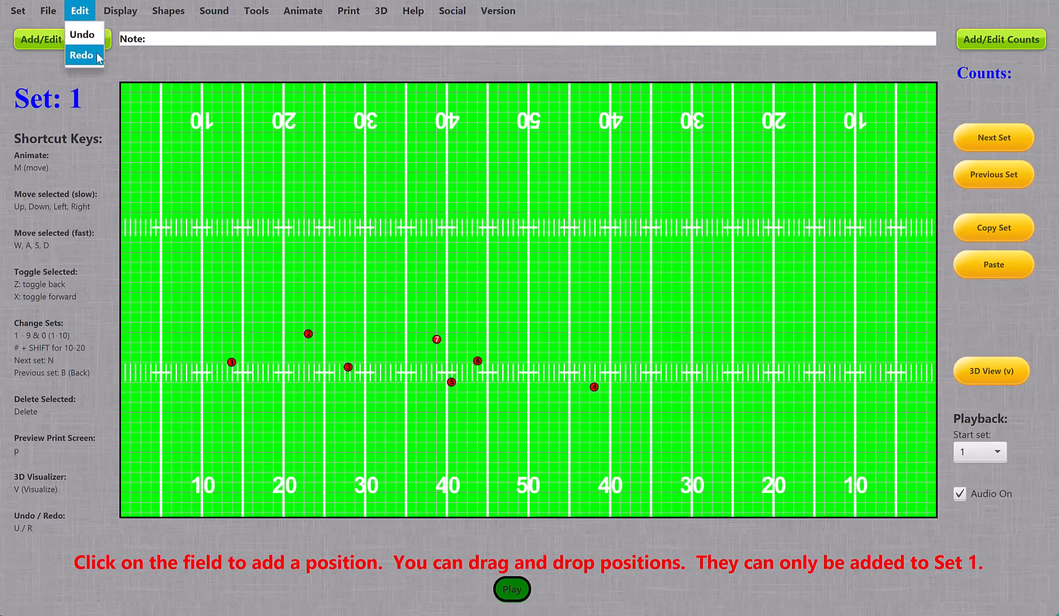
mouse_move(121, 13)
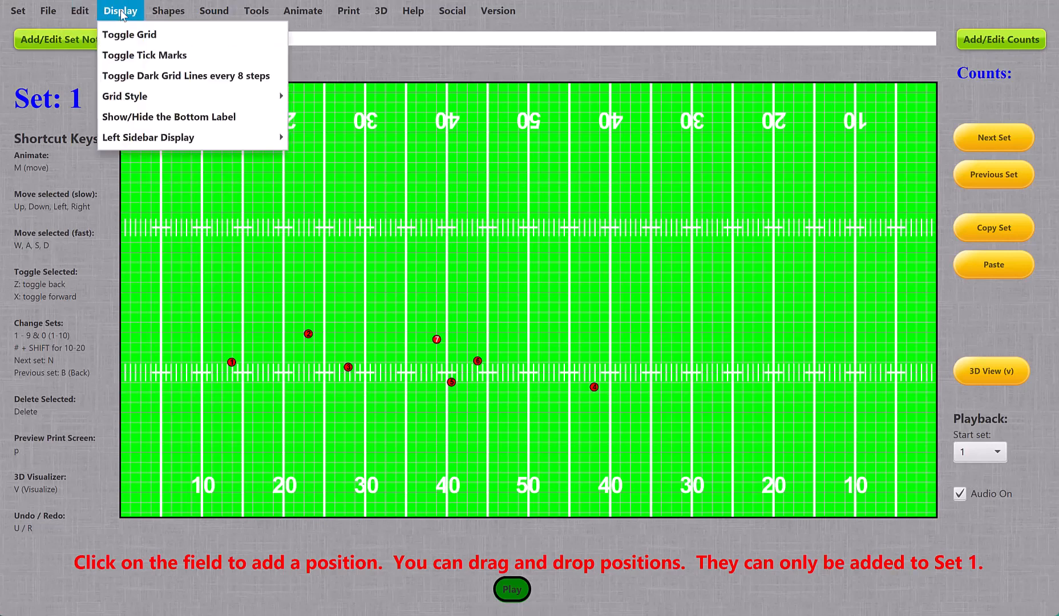
mouse_move(192, 143)
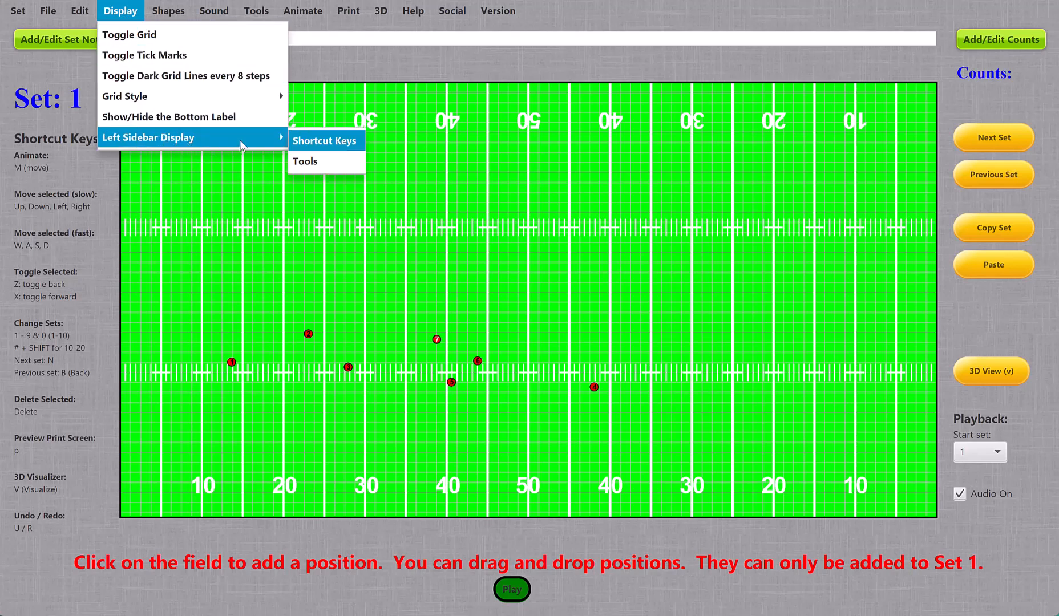
click(327, 160)
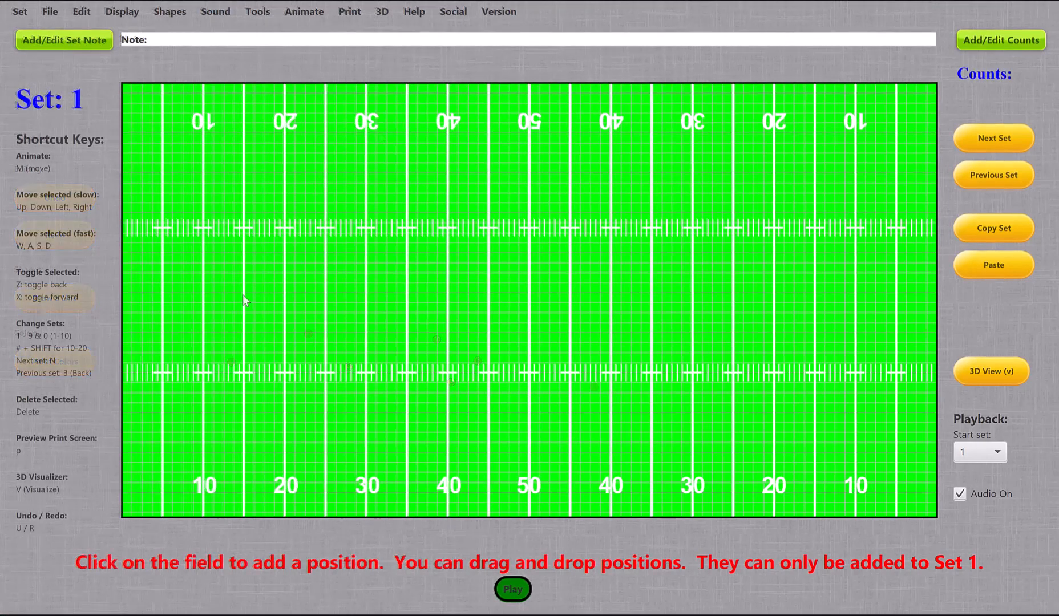
Place a column of five positions on the left 15-yard line and move it slowly right to just past the 20-yard line
click(244, 292)
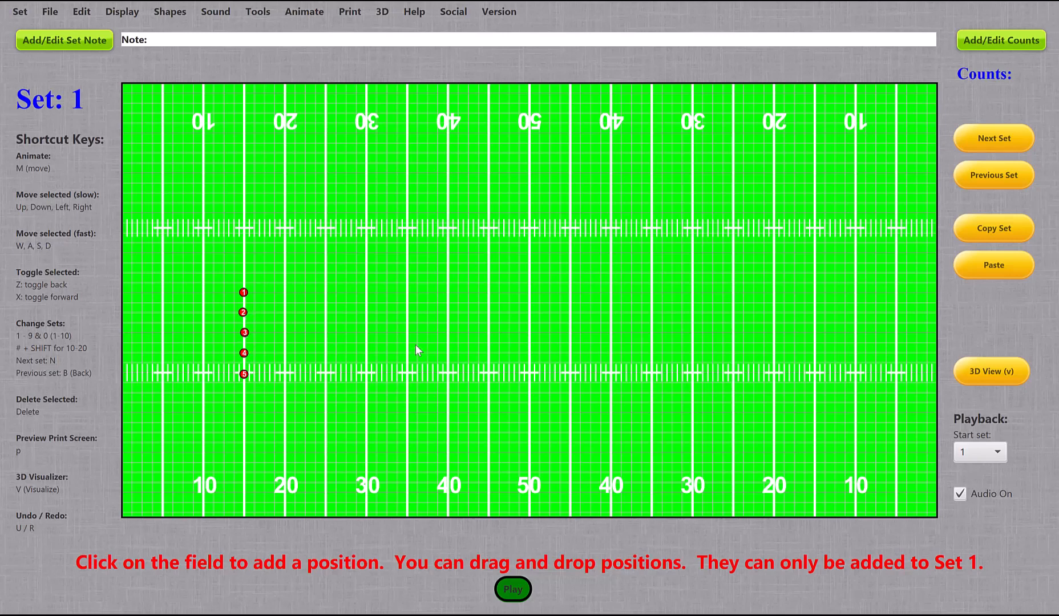
key(Right)
key(Right)
key(Right)
key(Right)
key(Right)
key(Right)
key(Right)
key(Right)
key(Right)
key(Right)
key(Right)
key(Right)
key(Right)
key(Right)
key(Right)
key(Right)
key(Right)
key(Right)
key(Right)
key(Right)
key(Right)
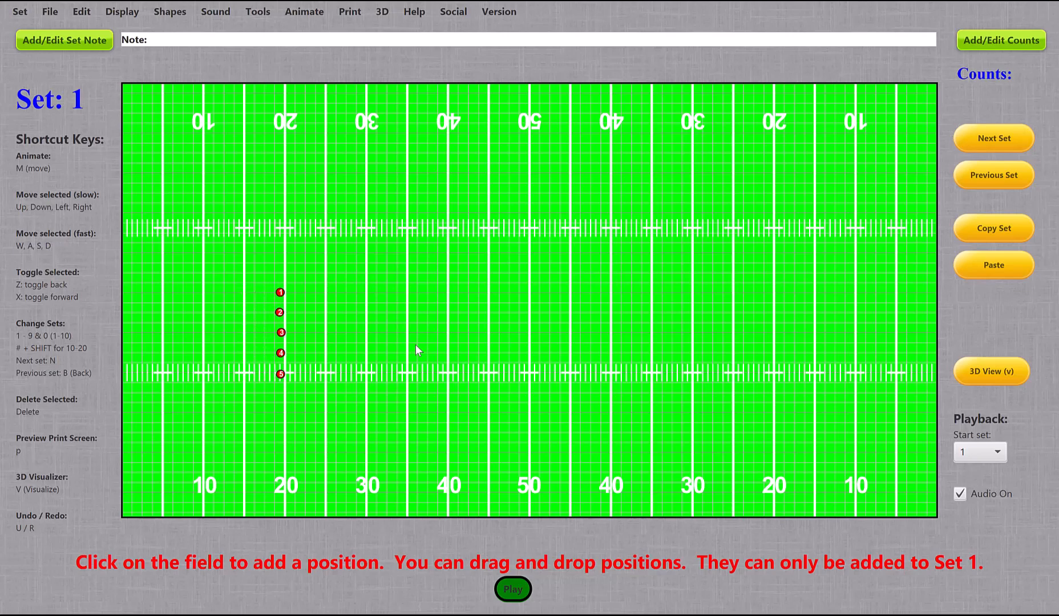
key(Right)
key(Right)
key(Right)
key(Right)
key(Right)
key(Right)
key(Right)
Move the column of five positions slowly up the field until its first position reaches the upper hash marks
key(Up)
key(Up)
key(Up)
key(Up)
key(Up)
key(Up)
key(Up)
key(Up)
key(Up)
key(Up)
key(Up)
key(Up)
key(Up)
key(Up)
key(Up)
key(Up)
key(Up)
key(Up)
key(Up)
key(Up)
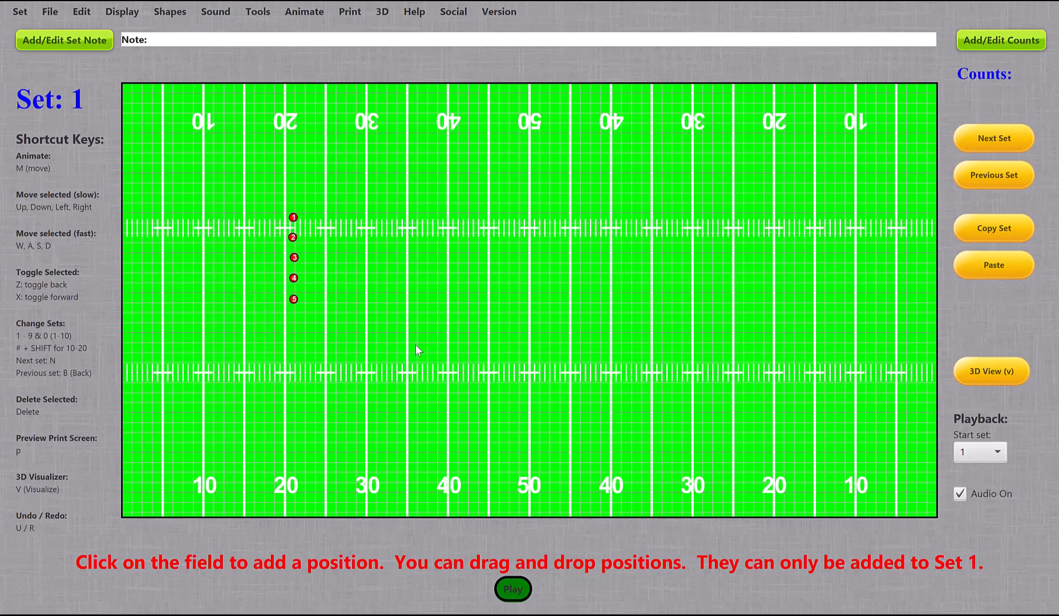
Move the column in fast steps slightly up, then right to between the left 35- and 40-yard lines
key(w)
key(w)
key(w)
key(d)
key(d)
key(d)
key(d)
key(d)
key(d)
key(d)
key(d)
key(d)
key(d)
key(d)
key(d)
key(d)
key(d)
key(d)
key(d)
key(d)
key(d)
key(d)
key(d)
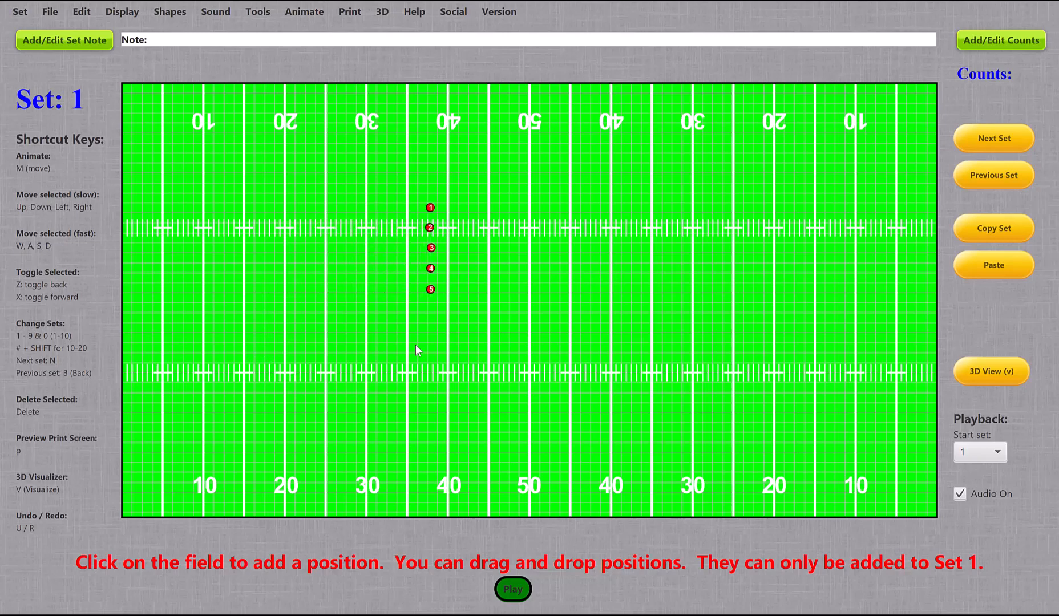
Move the column in fast steps right to between the left 40- and 45-yard lines, then down until it straddles the lower hash marks
key(d)
key(d)
key(d)
key(d)
key(d)
key(d)
key(d)
key(d)
key(d)
key(d)
key(d)
key(d)
key(d)
key(d)
key(s)
key(s)
key(s)
key(s)
key(s)
key(s)
key(s)
key(s)
key(s)
key(s)
key(s)
key(s)
key(s)
key(s)
key(s)
key(s)
key(s)
key(s)
key(s)
key(s)
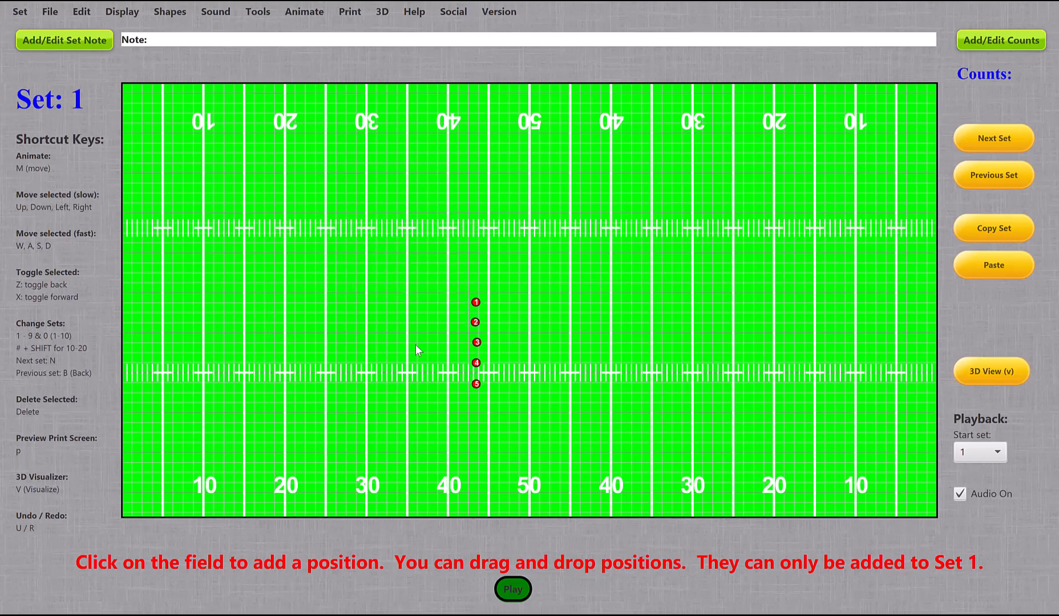
key(s)
key(s)
key(s)
key(s)
key(s)
key(s)
Deselect position 1 and move positions 2 to 5 in fast steps right to just short of the 50-yard line
key(d)
key(d)
key(d)
key(d)
key(d)
key(d)
key(d)
key(d)
key(d)
key(d)
key(d)
key(d)
key(d)
key(d)
key(d)
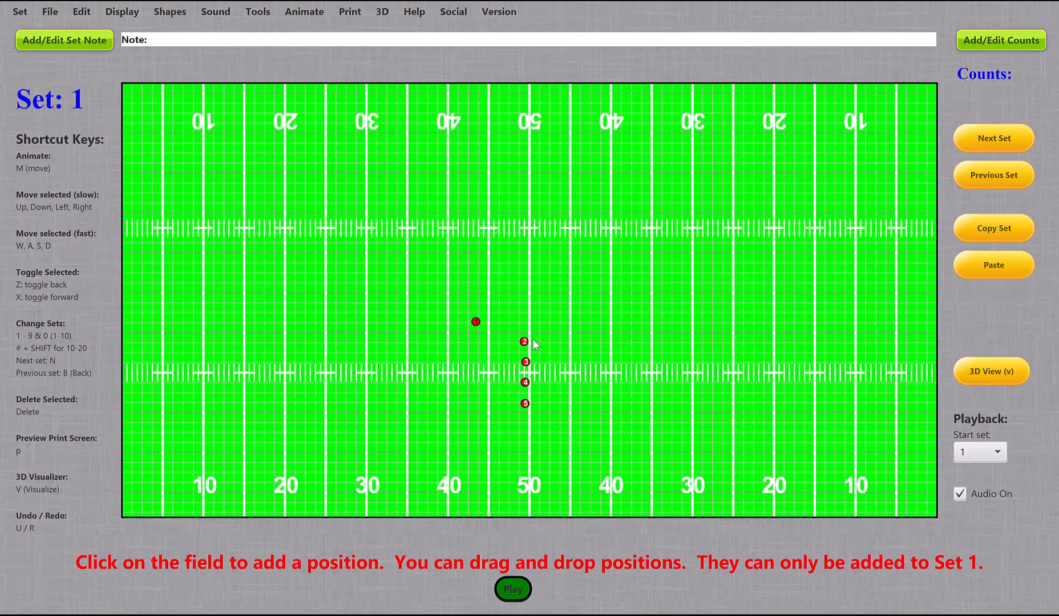
Deselect position 2, then move positions 3 to 5 in fast steps right and back left to just past the left 45-yard line
click(529, 341)
key(d)
key(d)
key(d)
key(d)
key(d)
key(d)
key(d)
key(d)
key(d)
key(d)
key(d)
key(d)
key(d)
key(d)
key(d)
key(d)
key(d)
key(d)
key(d)
key(d)
key(d)
key(d)
key(a)
key(a)
key(a)
key(a)
key(a)
key(a)
key(a)
key(a)
key(a)
key(a)
key(a)
key(a)
key(a)
key(a)
key(a)
key(a)
key(a)
key(a)
key(a)
key(a)
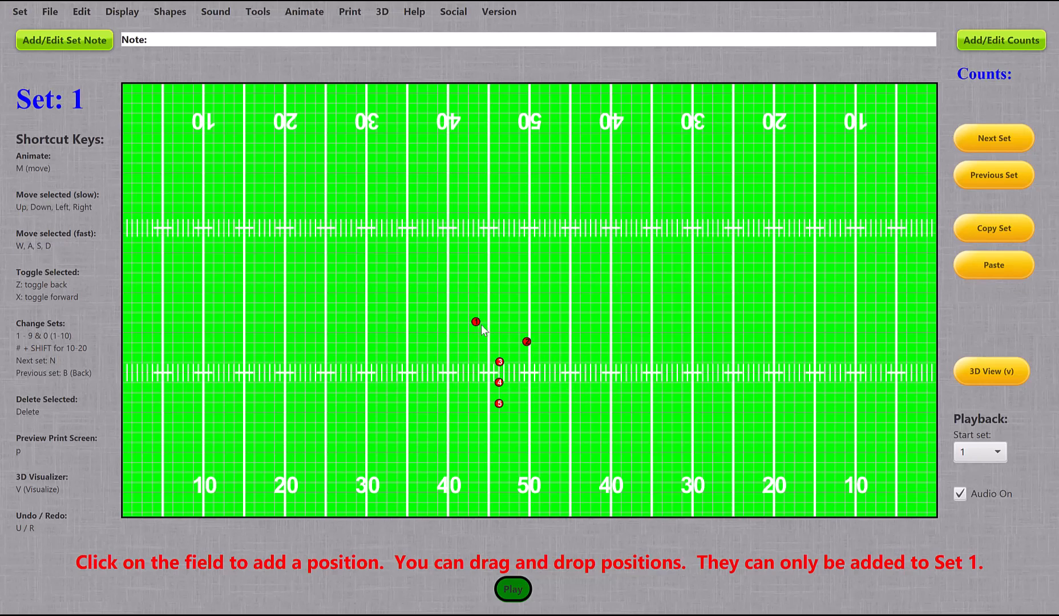
Move all five positions slowly up the field until they lie between the two rows of hash marks, then toggle position 5's selection
key(Up)
key(Up)
key(Up)
key(Up)
key(Up)
key(Up)
key(Up)
key(Up)
key(Up)
key(Up)
key(Up)
key(Up)
key(Up)
key(Up)
key(Up)
key(Up)
key(Up)
key(Up)
key(Up)
key(Up)
key(Up)
key(Up)
key(Up)
key(Up)
key(Up)
key(Up)
key(Up)
key(Up)
key(Up)
key(Up)
key(Up)
key(Up)
key(Up)
key(Up)
key(Up)
key(Up)
key(Up)
key(Up)
key(Up)
key(Up)
key(Up)
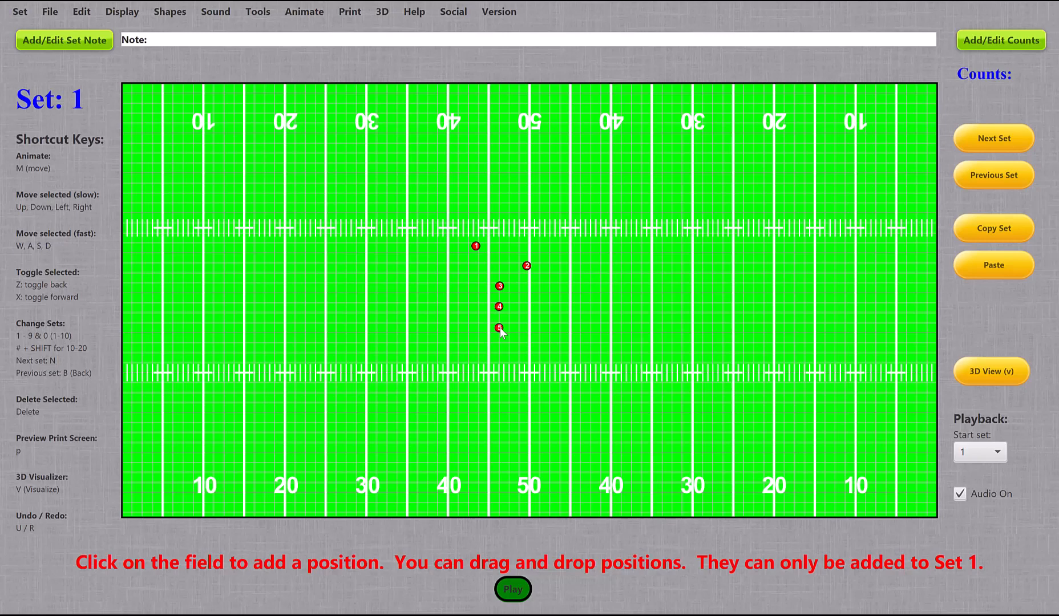
click(500, 326)
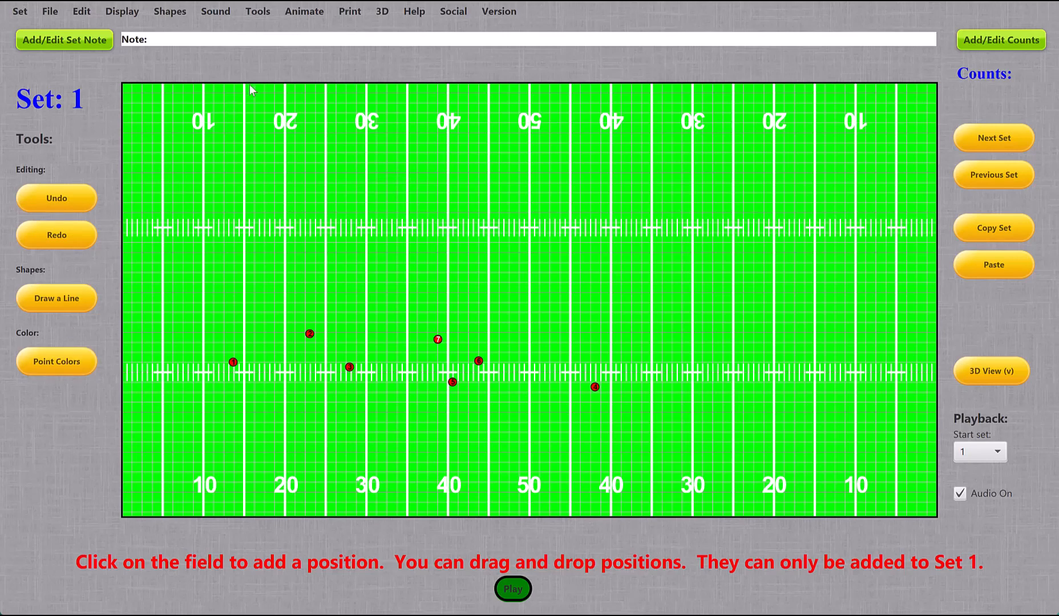
Open the point color chooser, move it clear of the existing positions, and choose Color 9
click(259, 12)
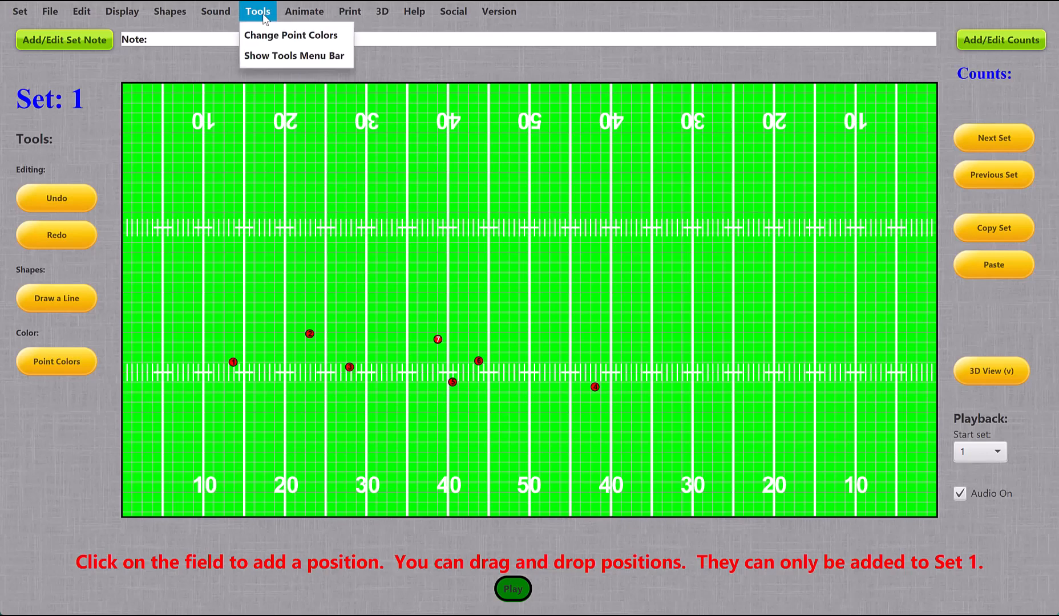
click(265, 35)
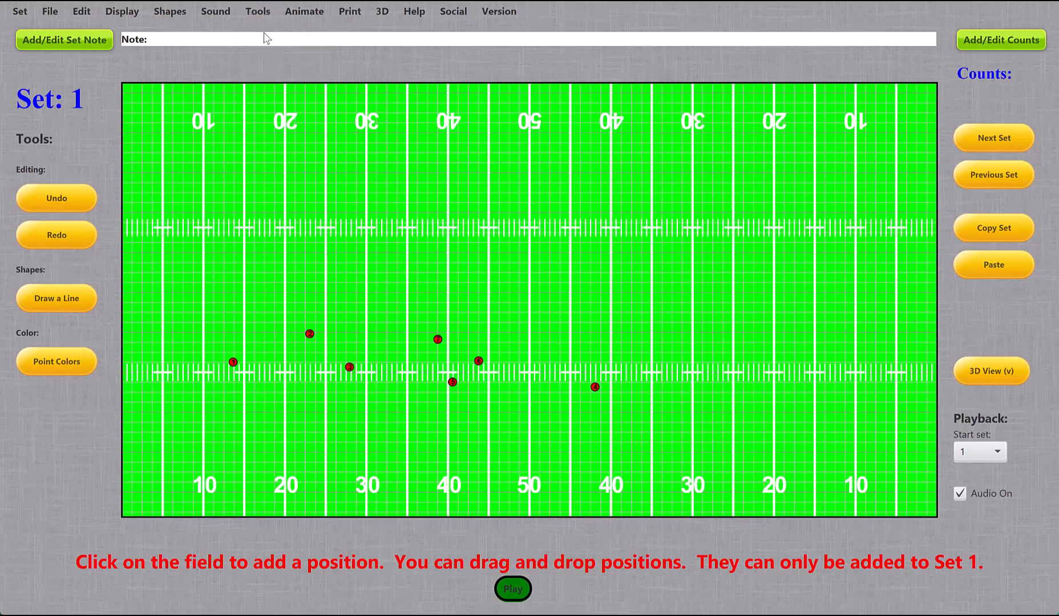
drag(463, 138, 707, 97)
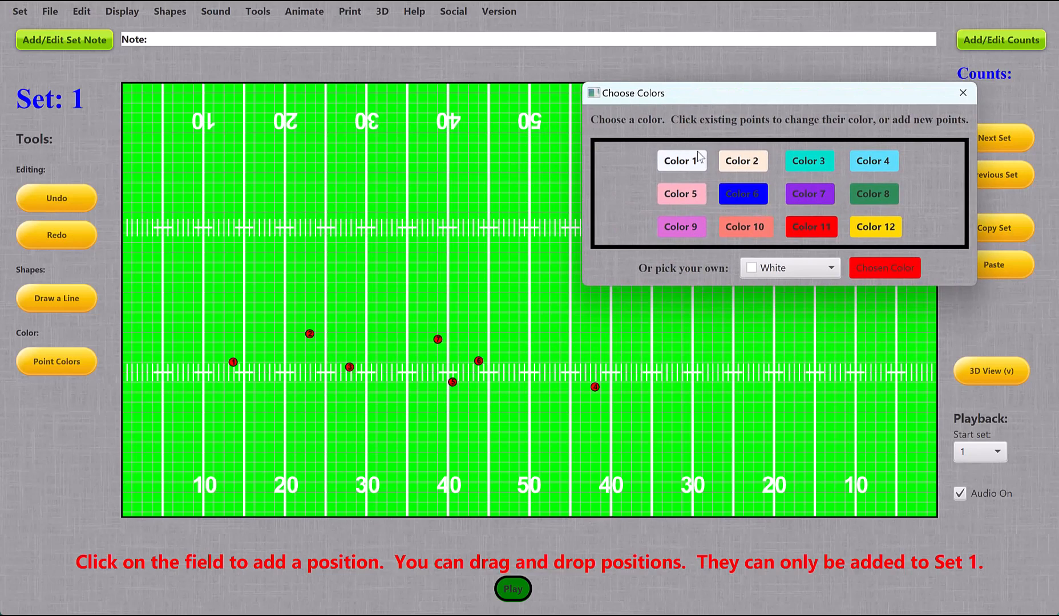
click(691, 227)
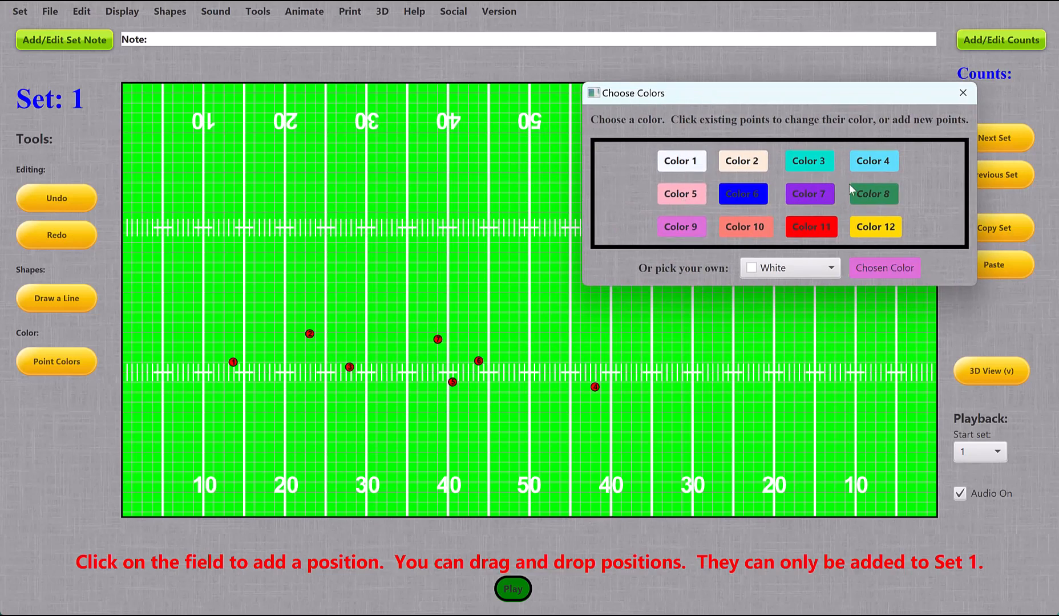
Define a custom purple (#993cdd) with hue 274 and save it as the chosen point color
click(832, 268)
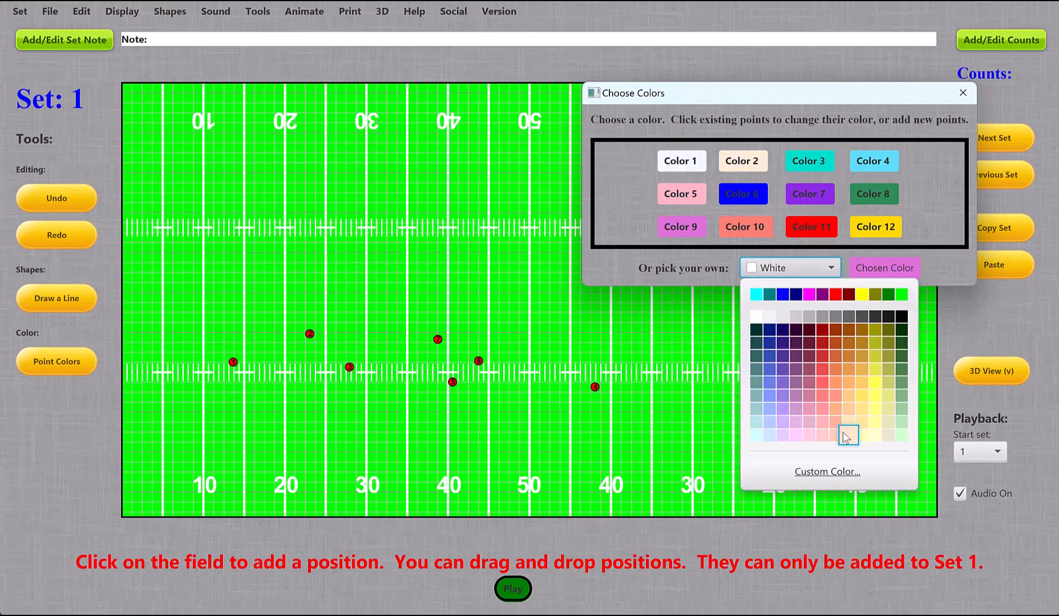
click(827, 474)
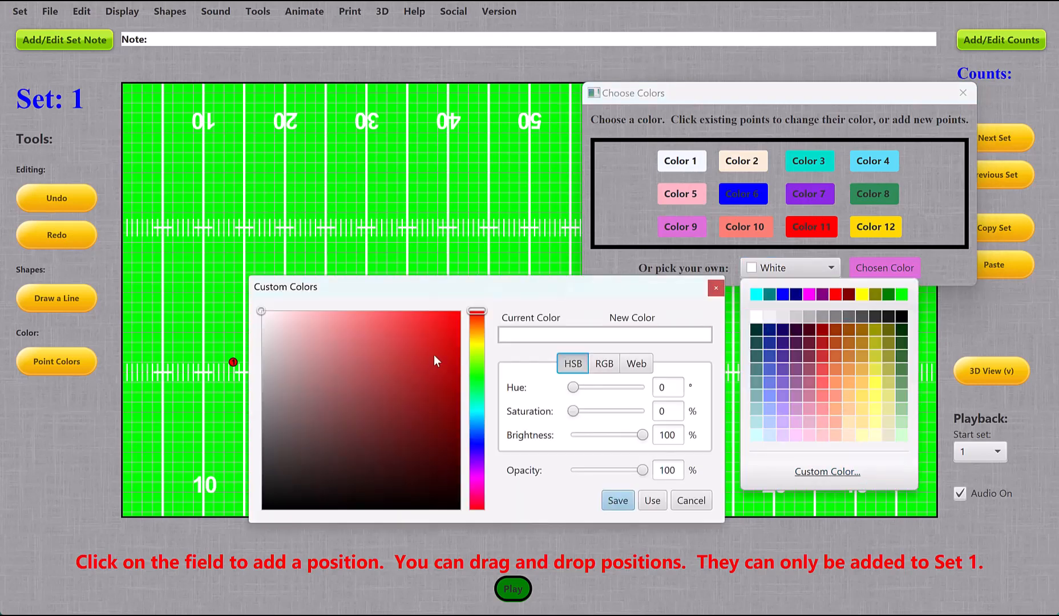
click(478, 463)
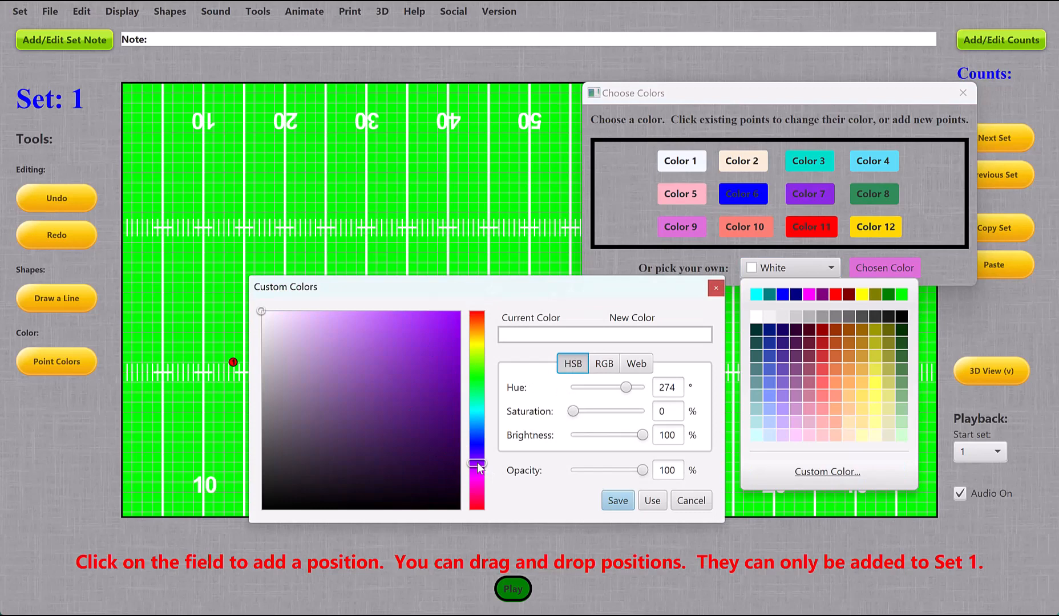
click(406, 337)
click(619, 495)
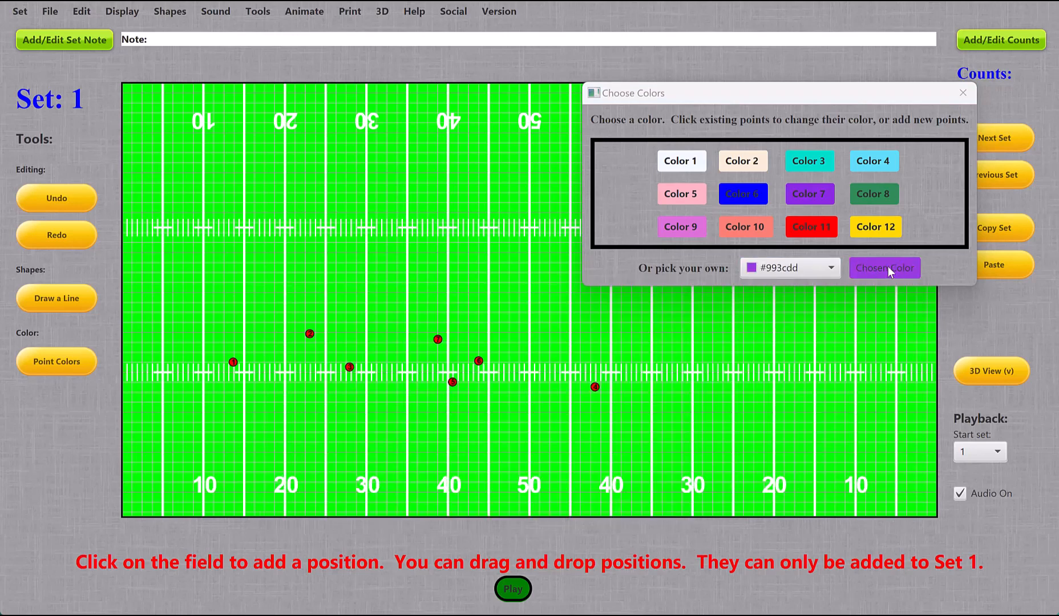
Apply the custom purple to existing positions 1, 2, 3, 5 and 7
click(233, 363)
click(437, 340)
click(453, 381)
Add three custom-purple positions between the hash marks, one near the left 10-yard line and two near the left 20-yard line
click(201, 273)
click(276, 256)
click(290, 278)
Add two blue Color 6 positions and two turquoise Color 3 positions between the left 25- and 35-yard lines
click(742, 192)
click(335, 277)
click(383, 267)
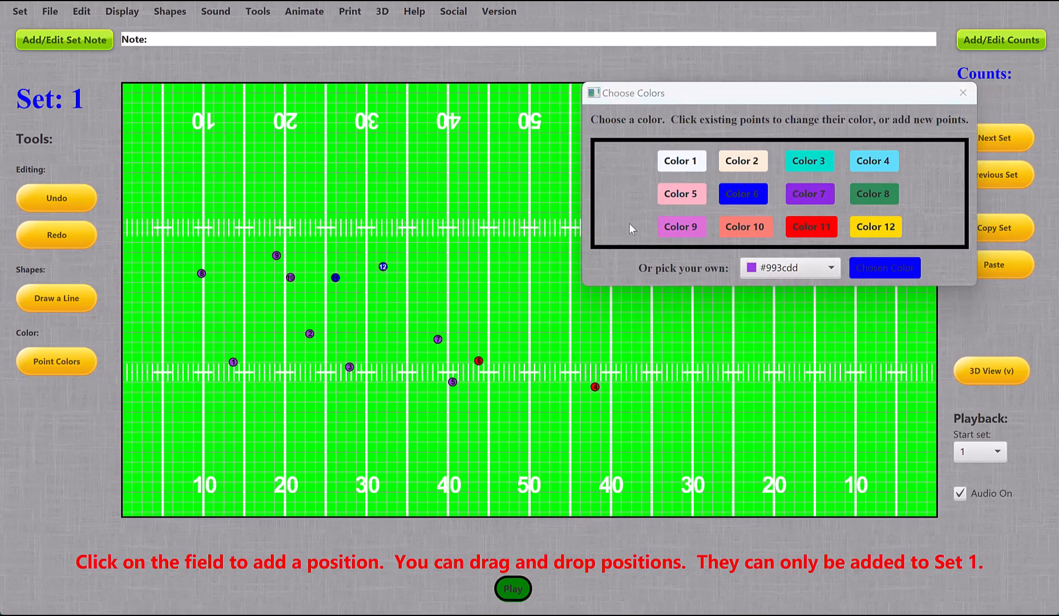
click(809, 166)
click(403, 276)
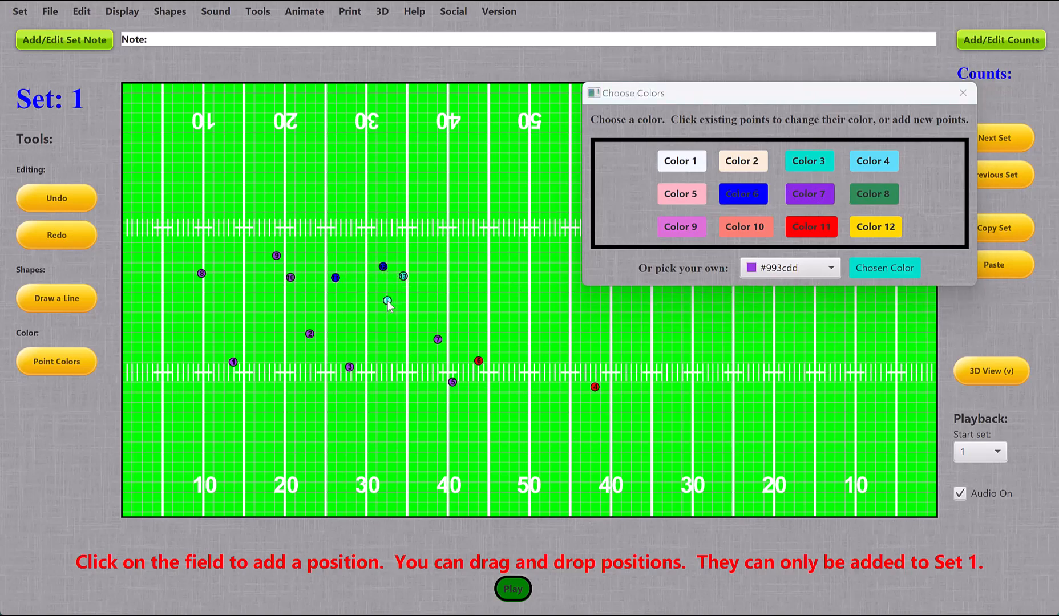
Add two turquoise Color 3 positions near the left 35-yard line and two green Color 8 positions beside the left 40-yard line, and close the color chooser
click(396, 338)
click(397, 359)
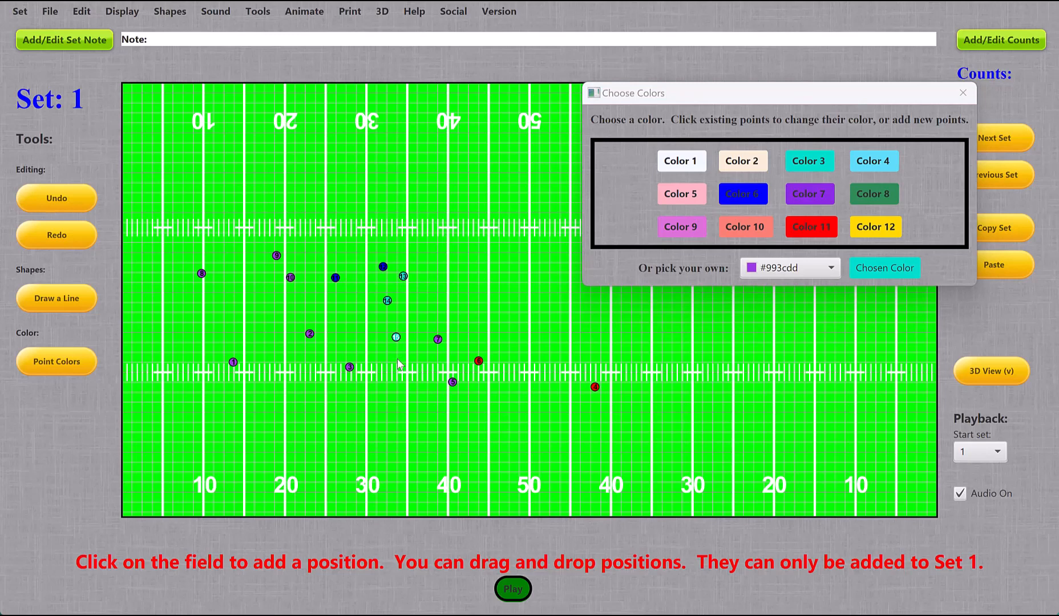
click(856, 194)
click(487, 303)
click(451, 300)
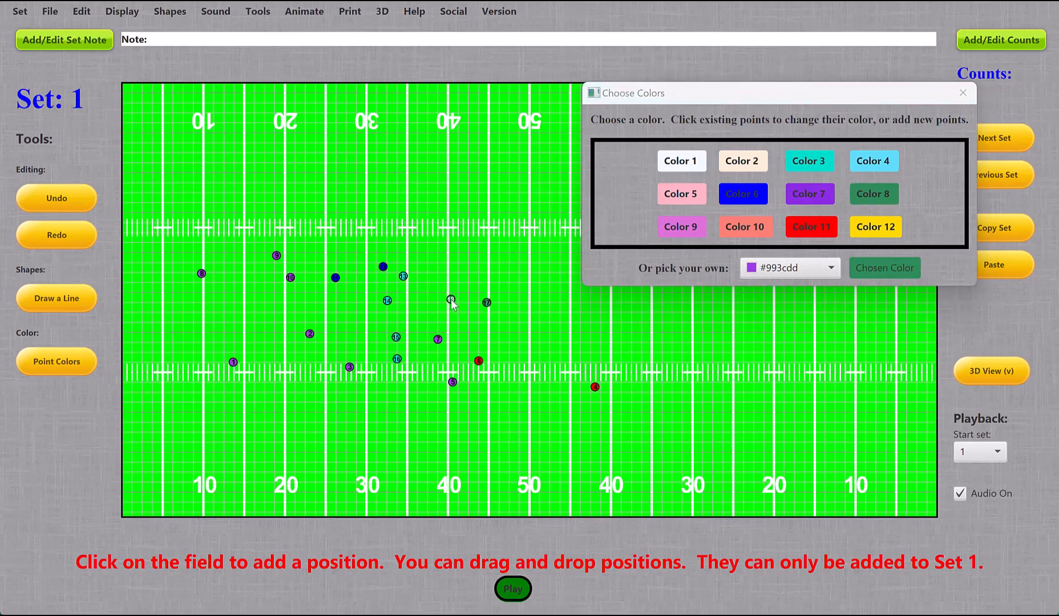
click(963, 93)
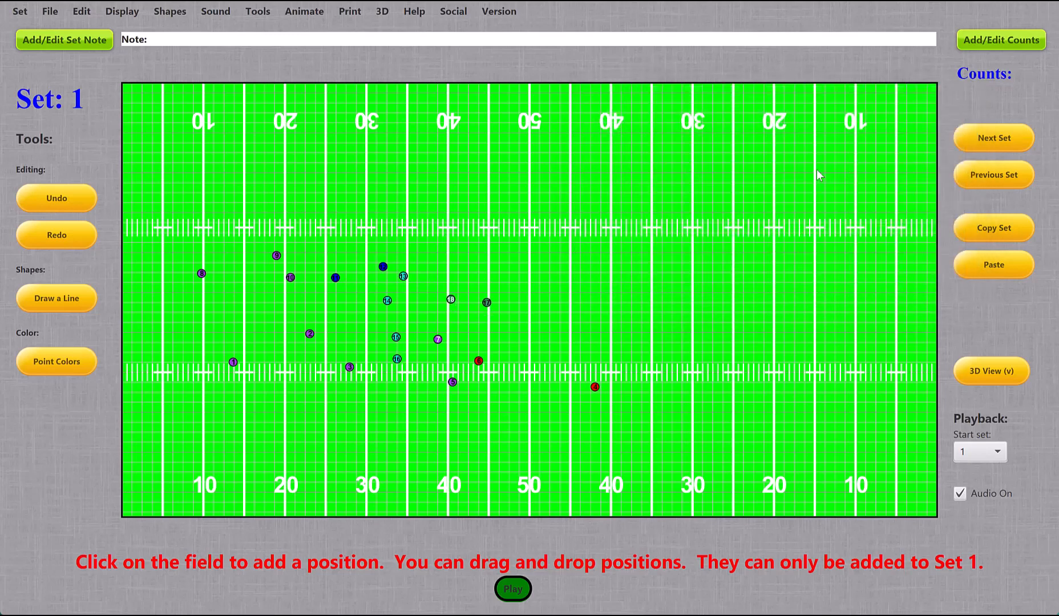
Add a column of red positions along the 50-yard line from between the hashes to below the front hash, and reopen the point color chooser
click(499, 256)
click(535, 348)
click(524, 376)
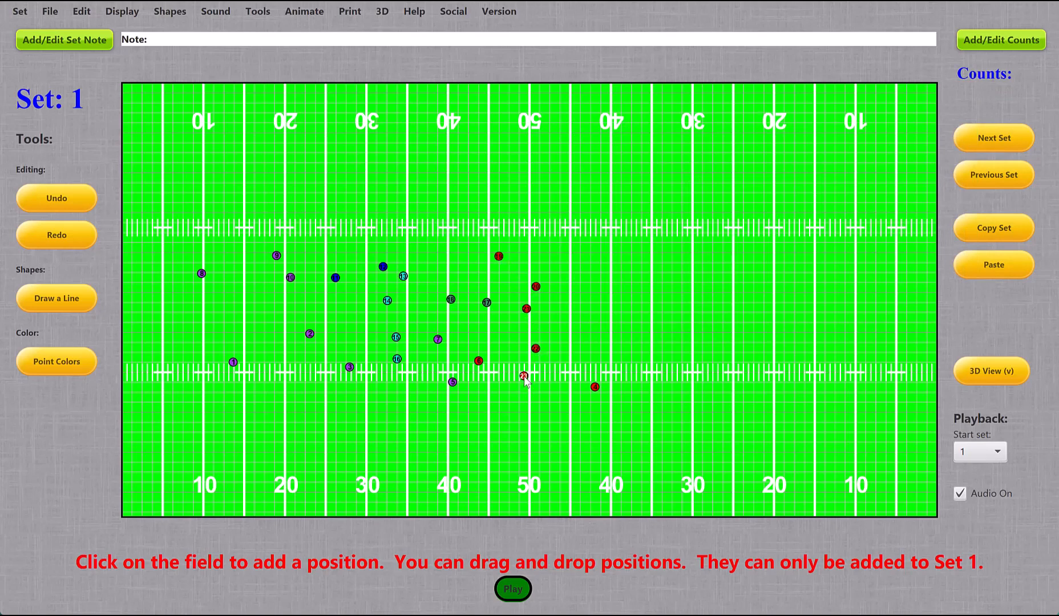
click(523, 411)
click(59, 365)
click(711, 134)
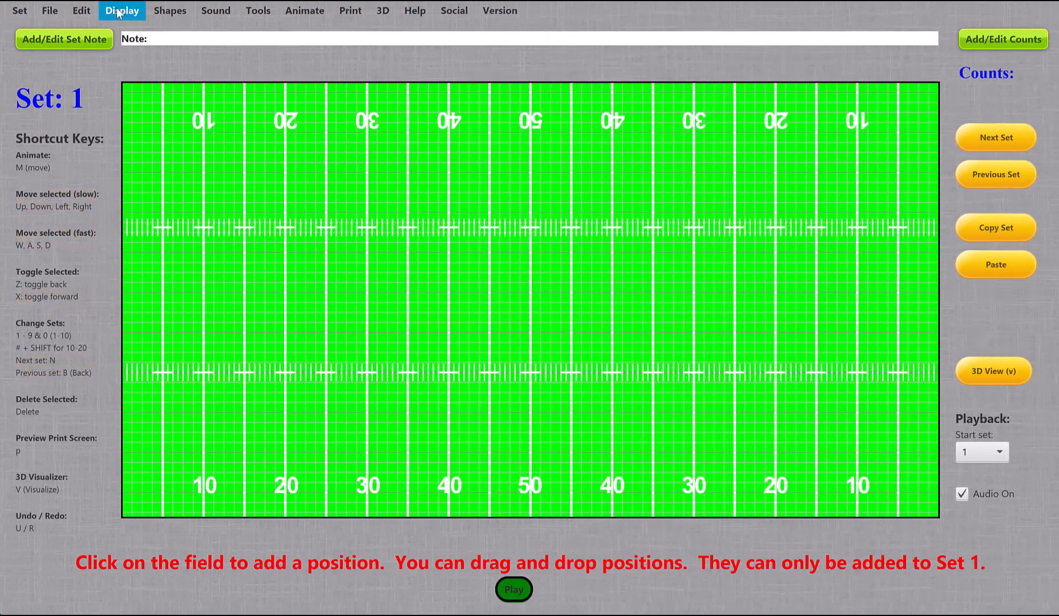
Hide the instruction label below the field and show it again
click(118, 12)
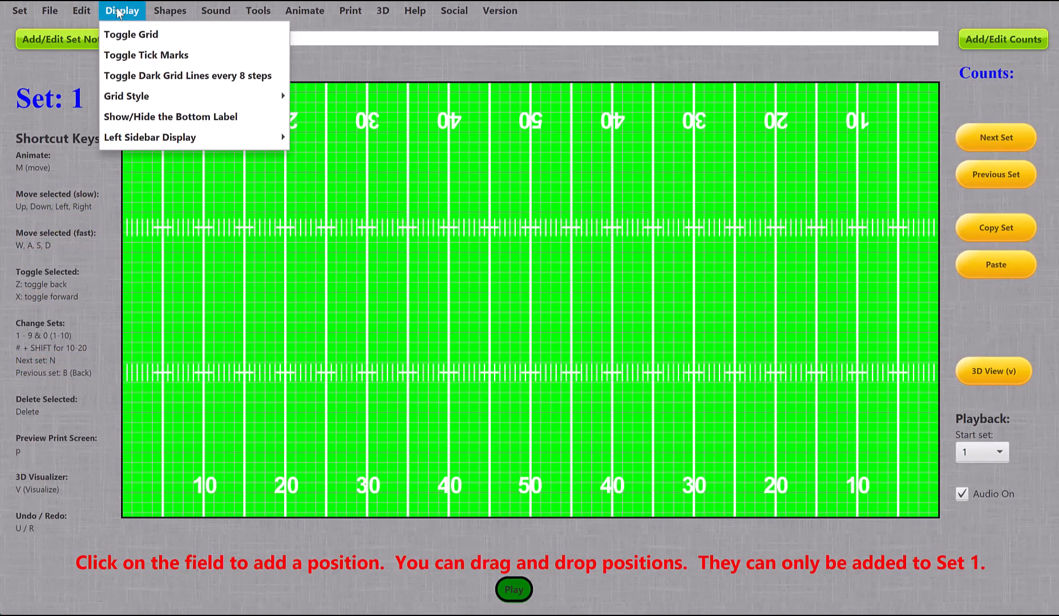
click(181, 117)
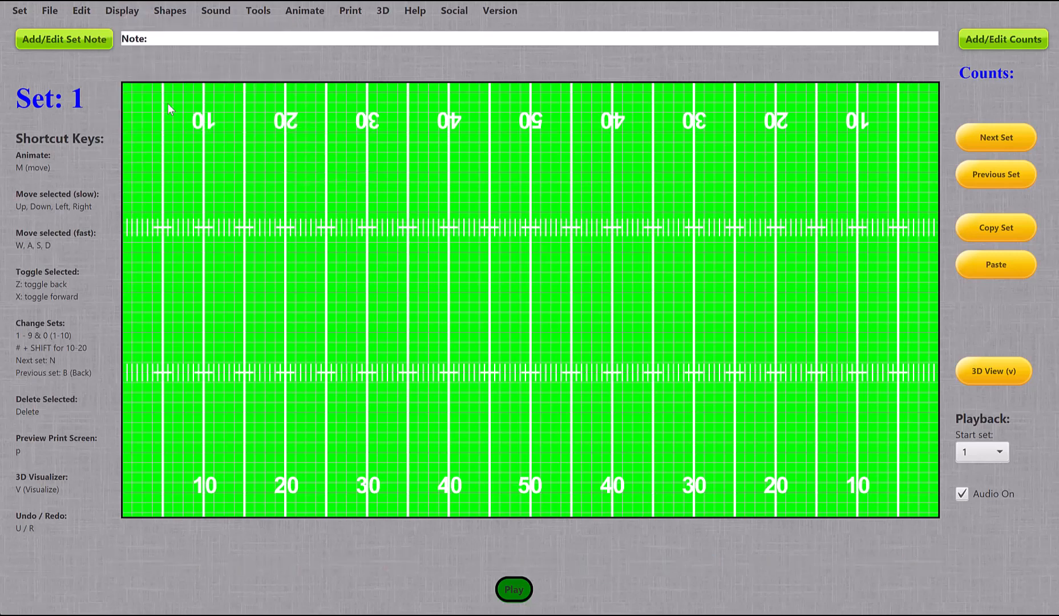
click(127, 12)
click(171, 114)
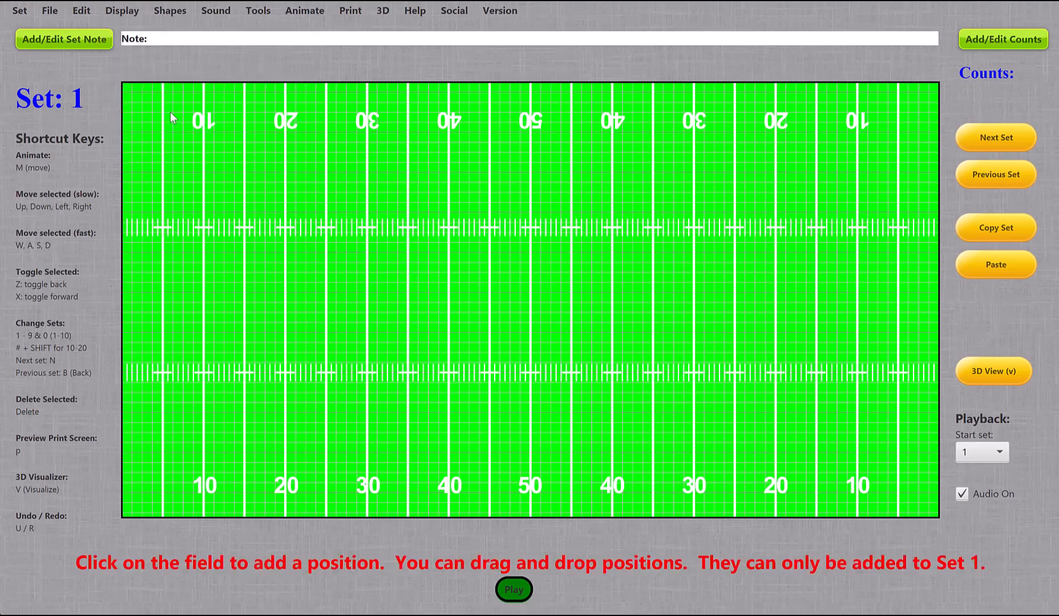
Turn the field grid off and back on
click(116, 14)
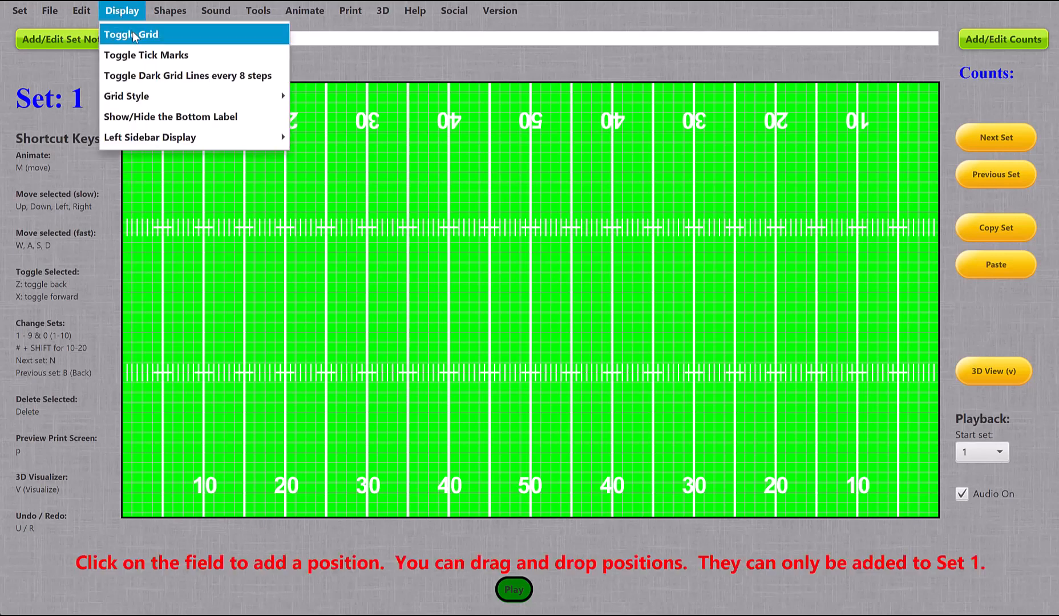
click(132, 34)
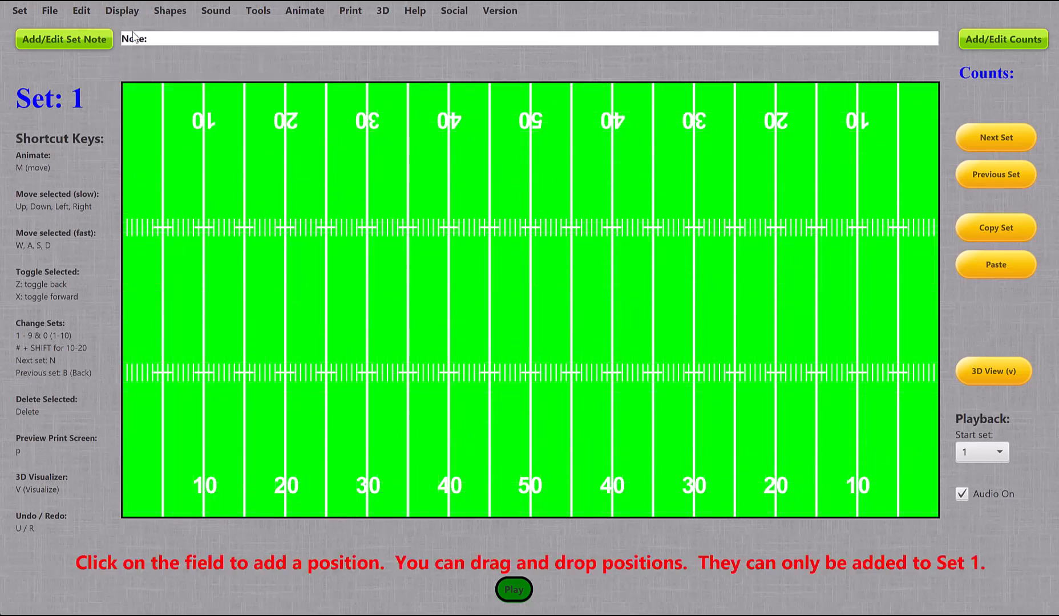
click(121, 11)
click(132, 33)
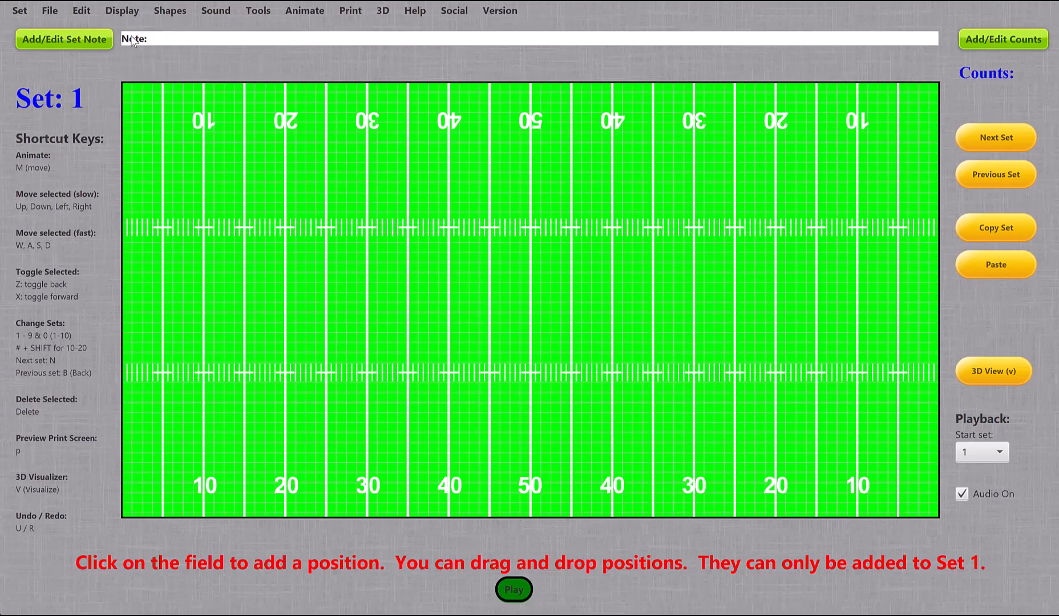
Turn the tick marks along both hash lines off and back on
click(121, 13)
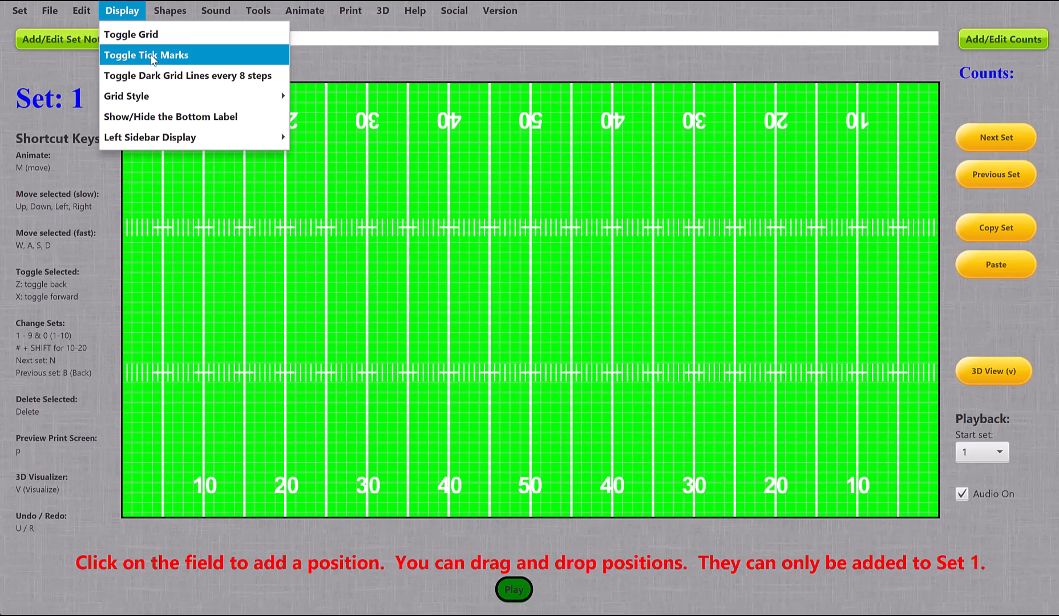
click(150, 55)
click(124, 12)
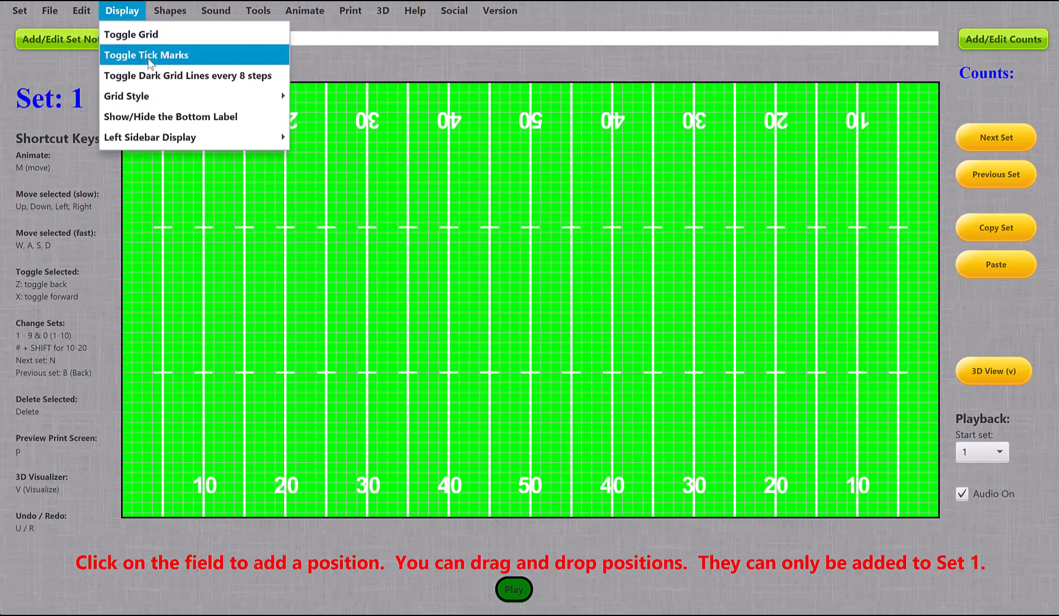
click(148, 57)
Toggle the dark grid lines every 8 steps three times in a row
click(124, 12)
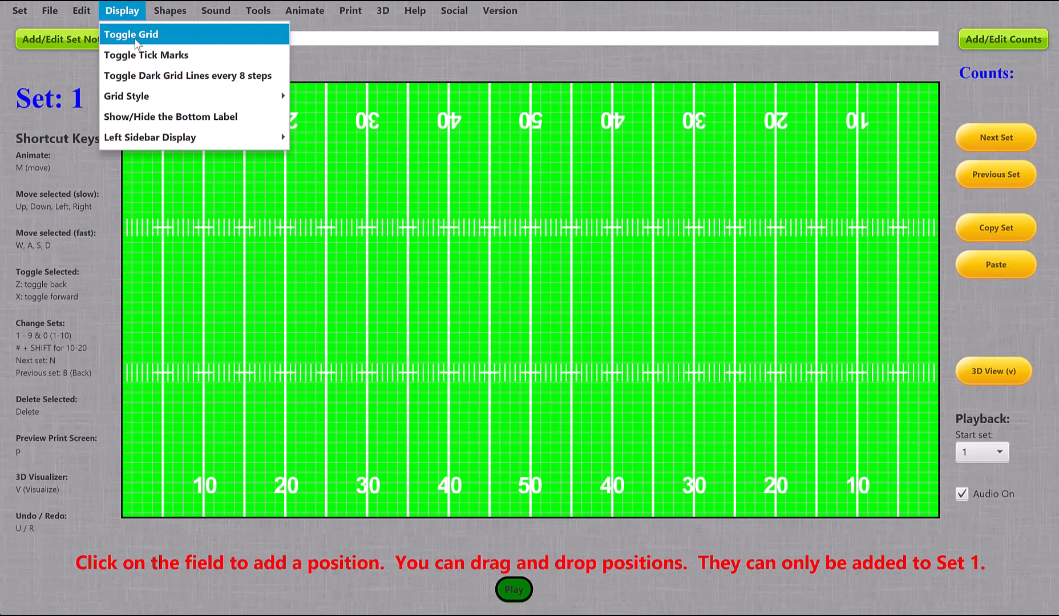
click(164, 77)
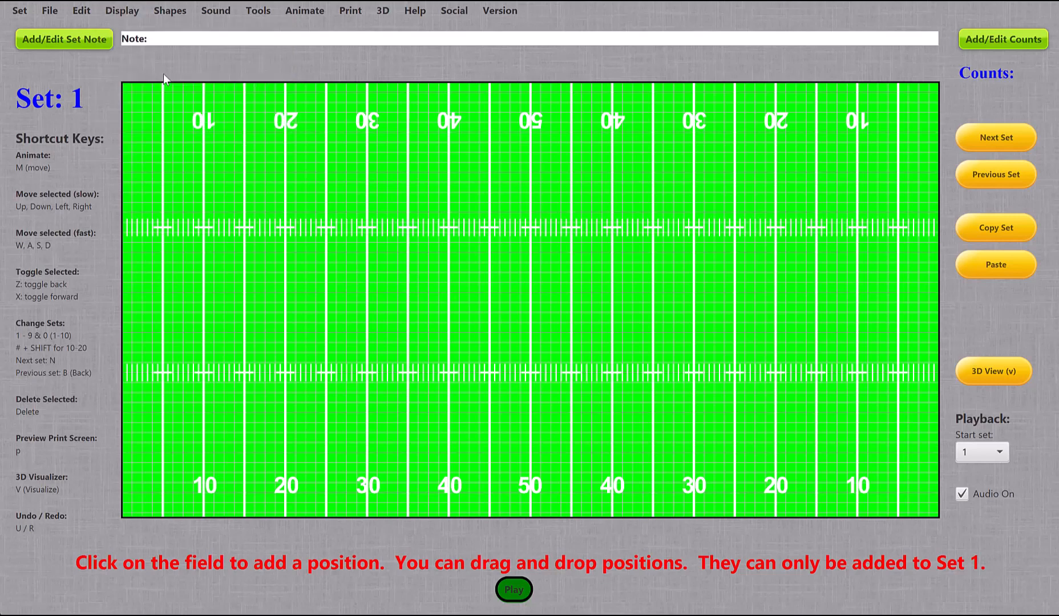
click(123, 12)
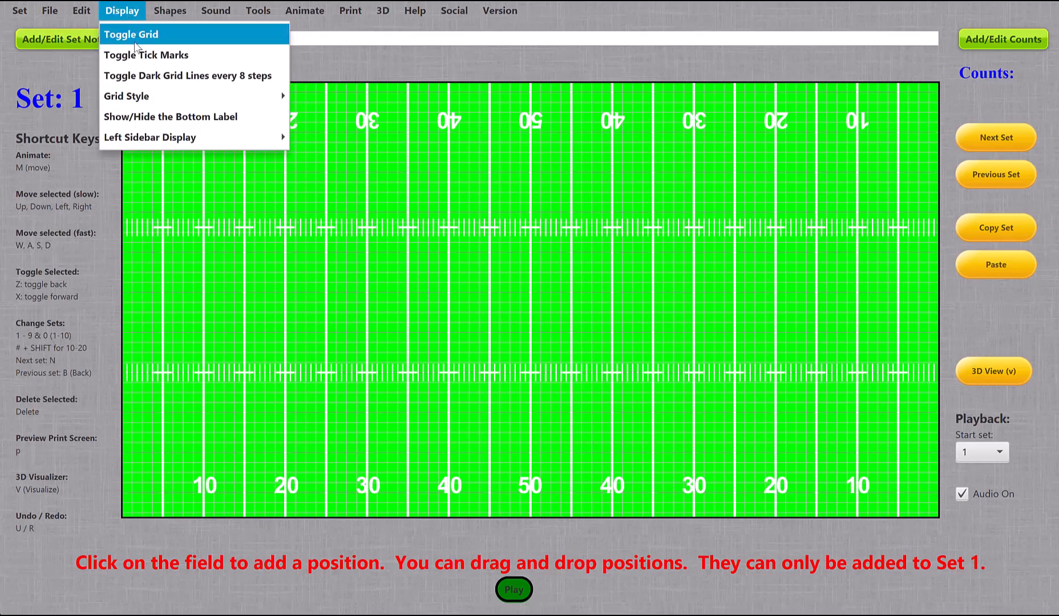
click(156, 77)
click(118, 14)
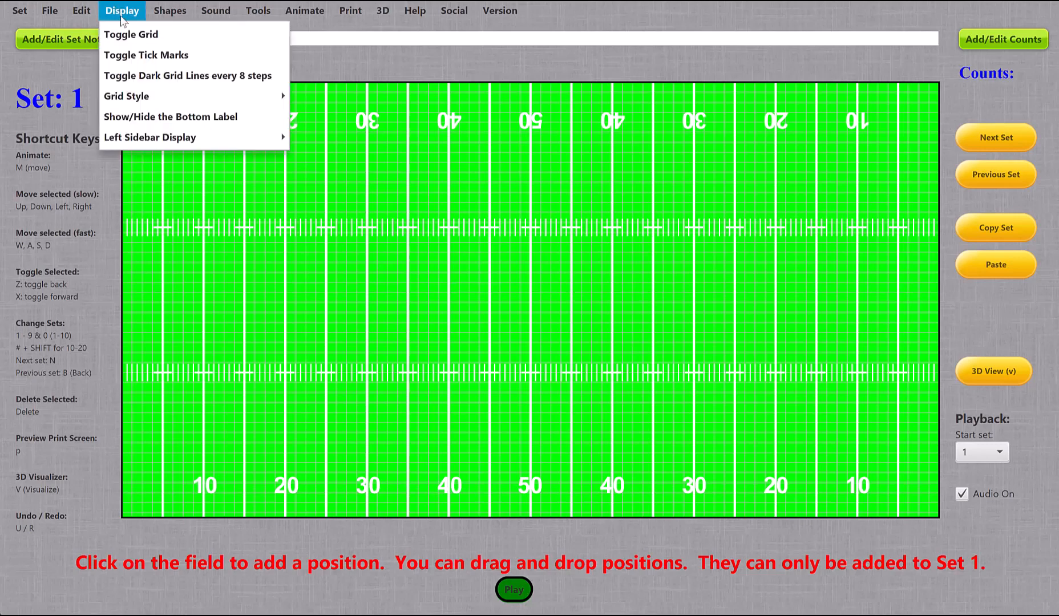
click(161, 74)
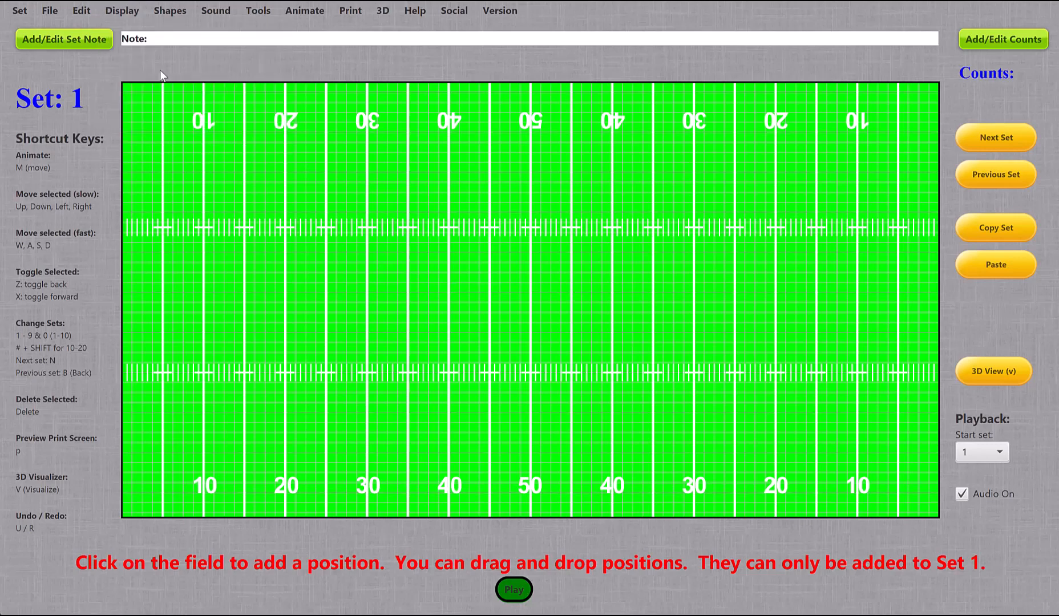
Switch the left sidebar display from shortcut keys to Tools
click(124, 11)
mouse_move(203, 139)
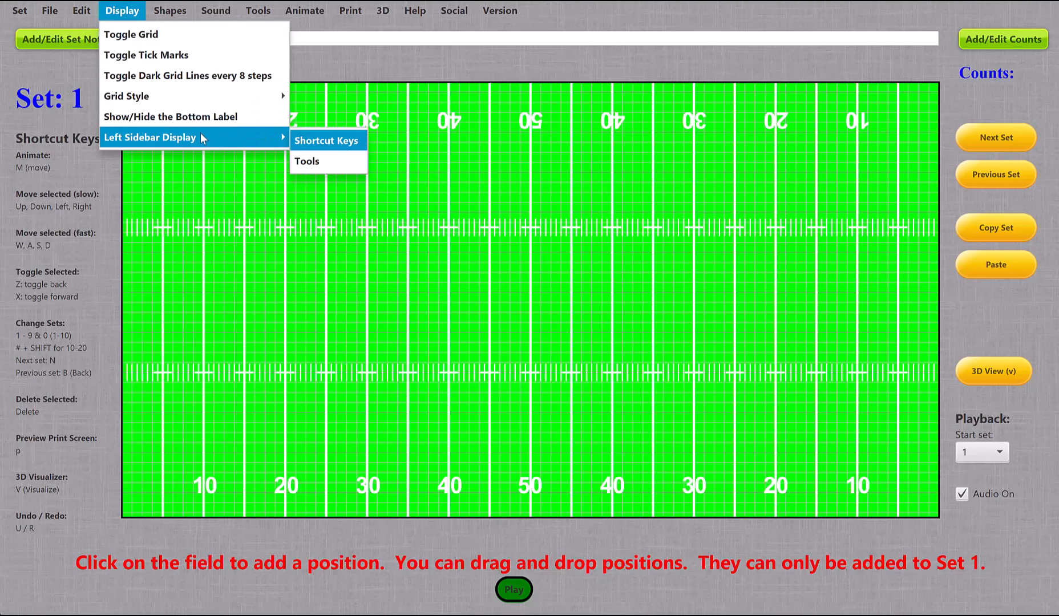
click(313, 162)
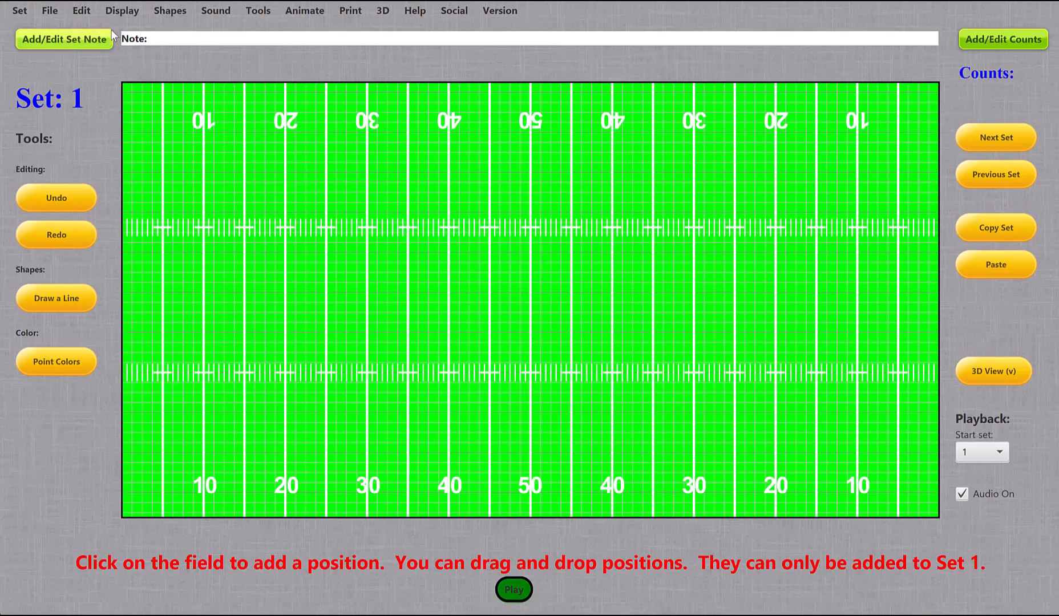
Set the grid style to College: true measurements, grid originates from front sideline
click(118, 14)
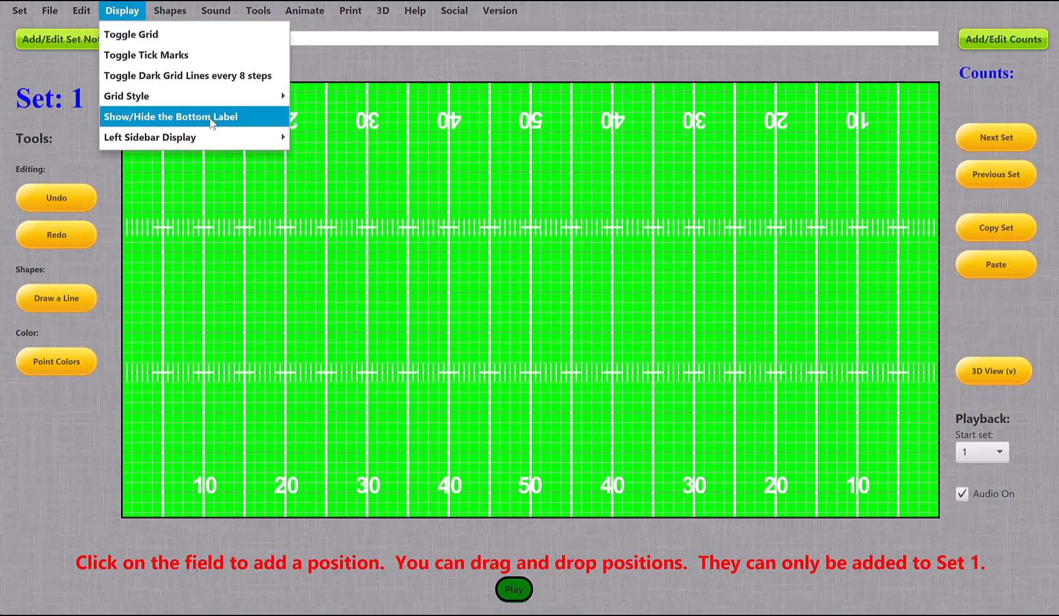
mouse_move(164, 103)
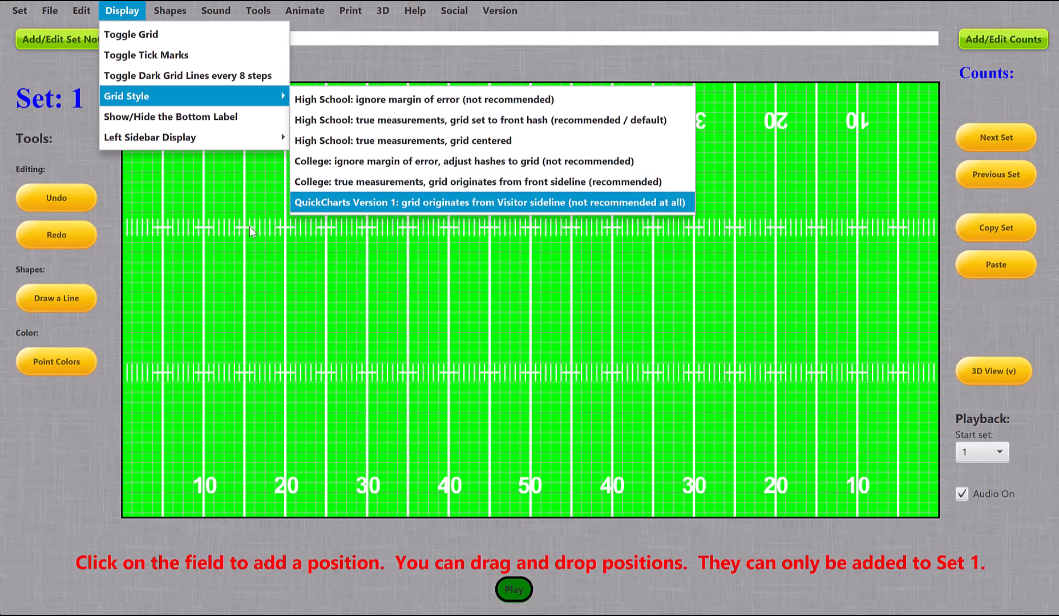
click(323, 184)
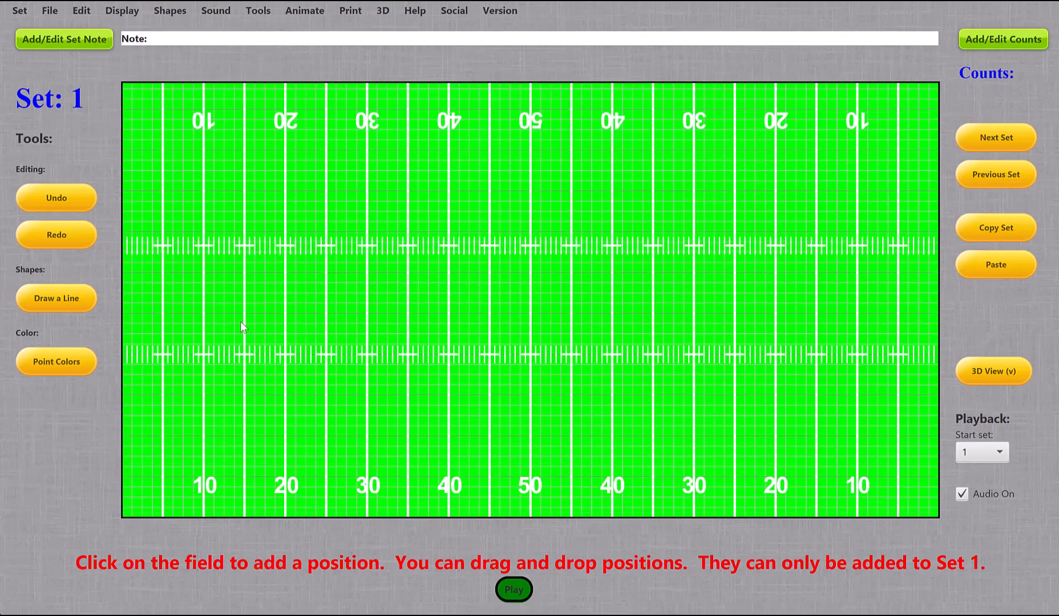
Set the grid style to High School: true measurements, grid set to front hash
click(120, 11)
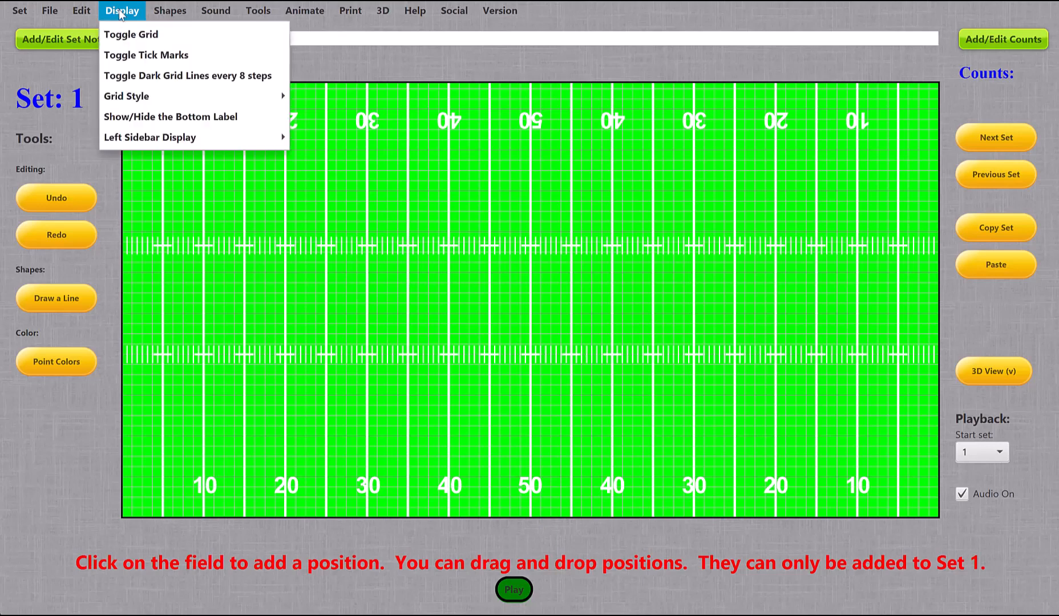
mouse_move(258, 103)
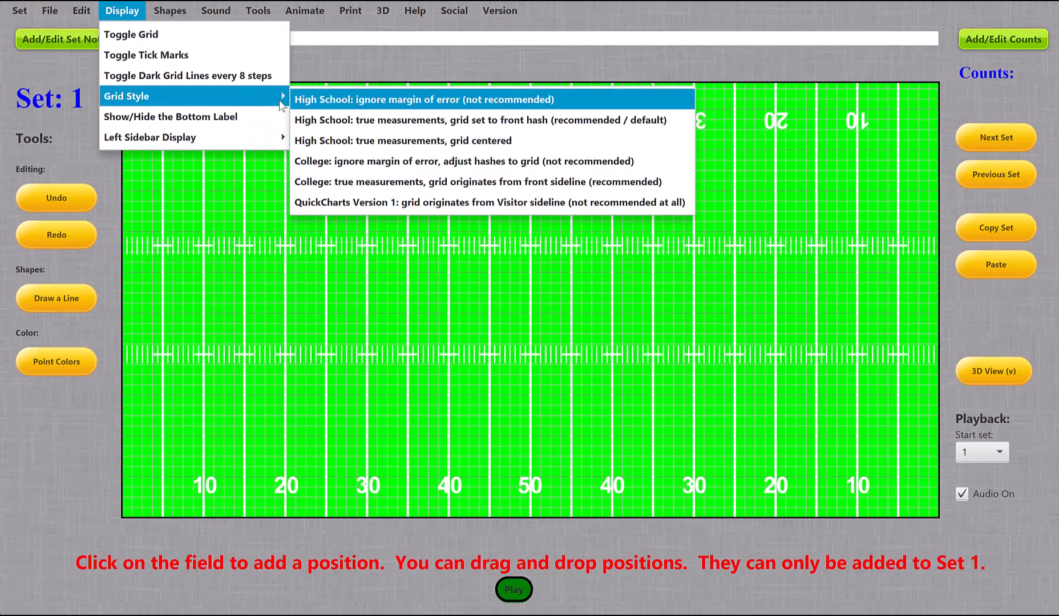
click(390, 121)
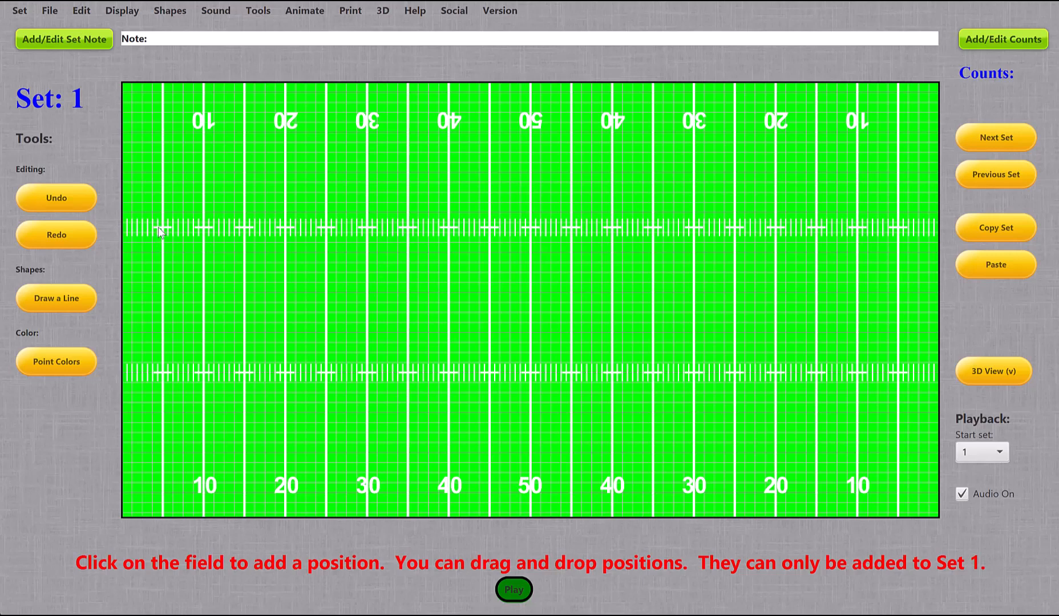
Set the grid style to High School: ignore margin of error
click(121, 14)
mouse_move(175, 97)
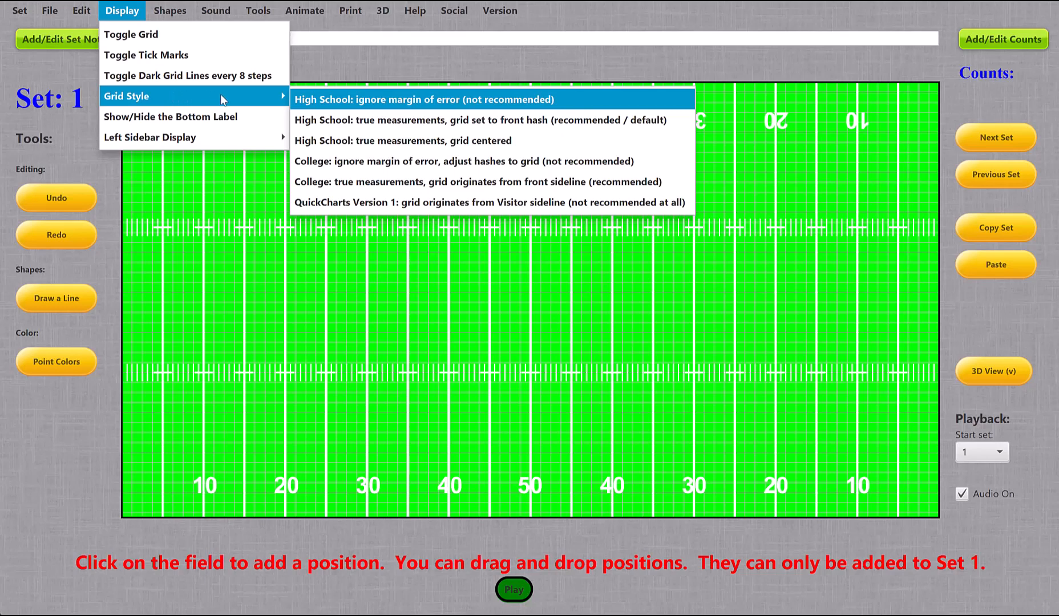
click(351, 101)
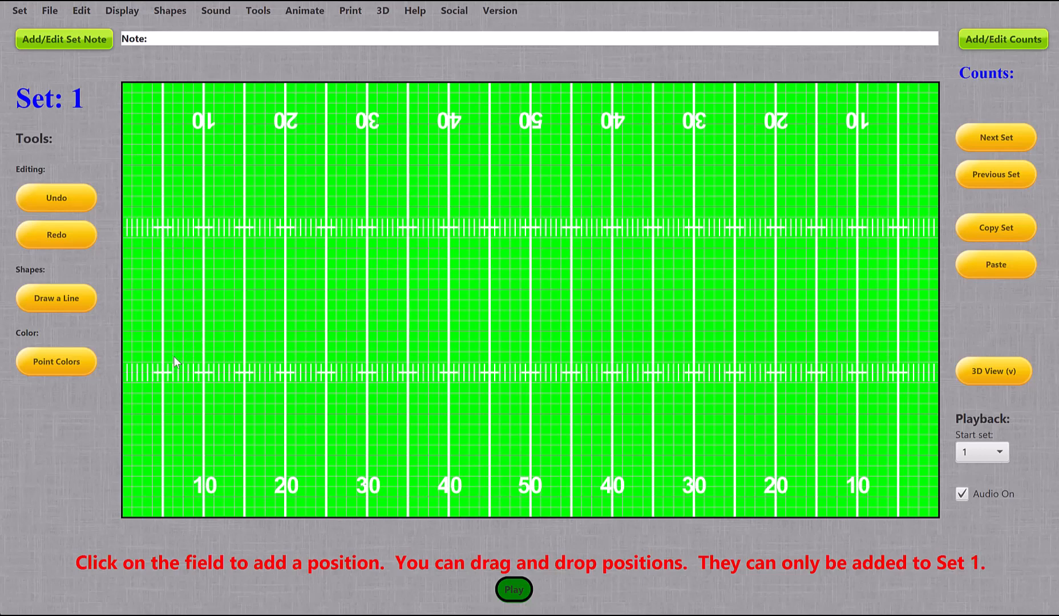
Set the grid style to High School: true measurements, grid centered, and turn off the tick marks
click(117, 11)
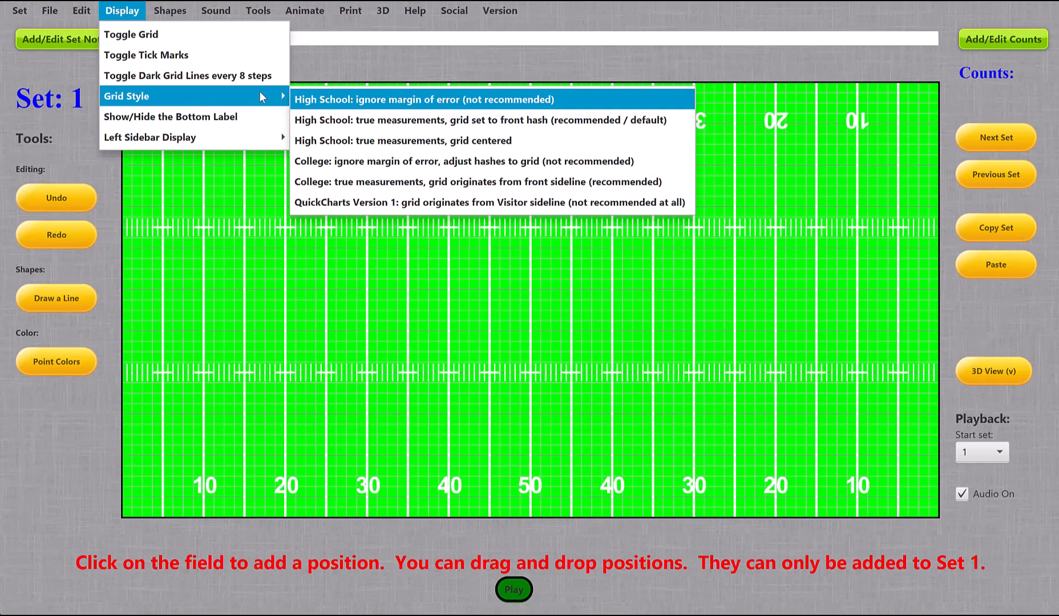
click(364, 141)
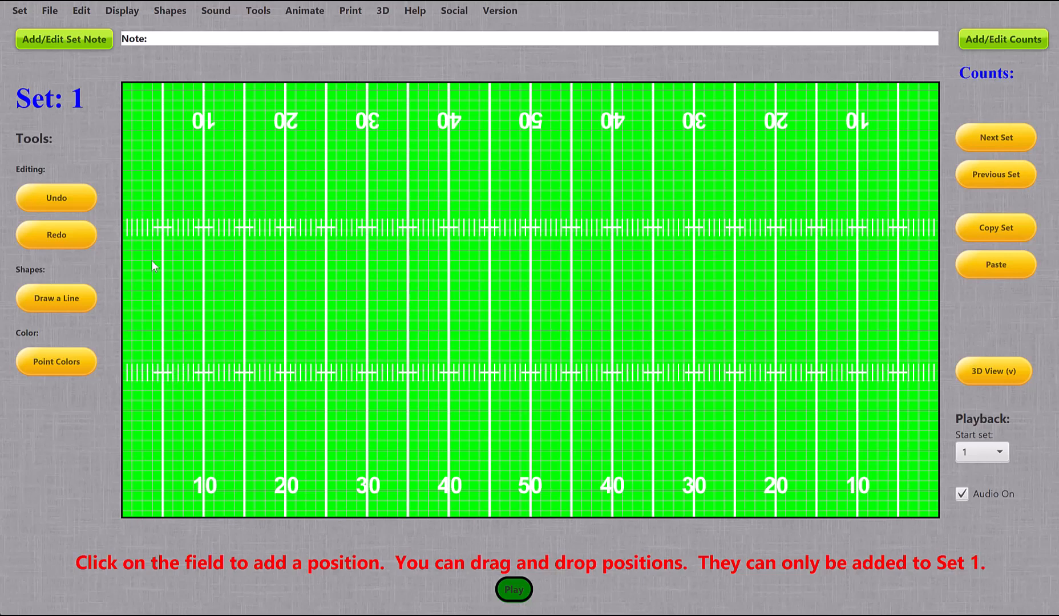
click(124, 13)
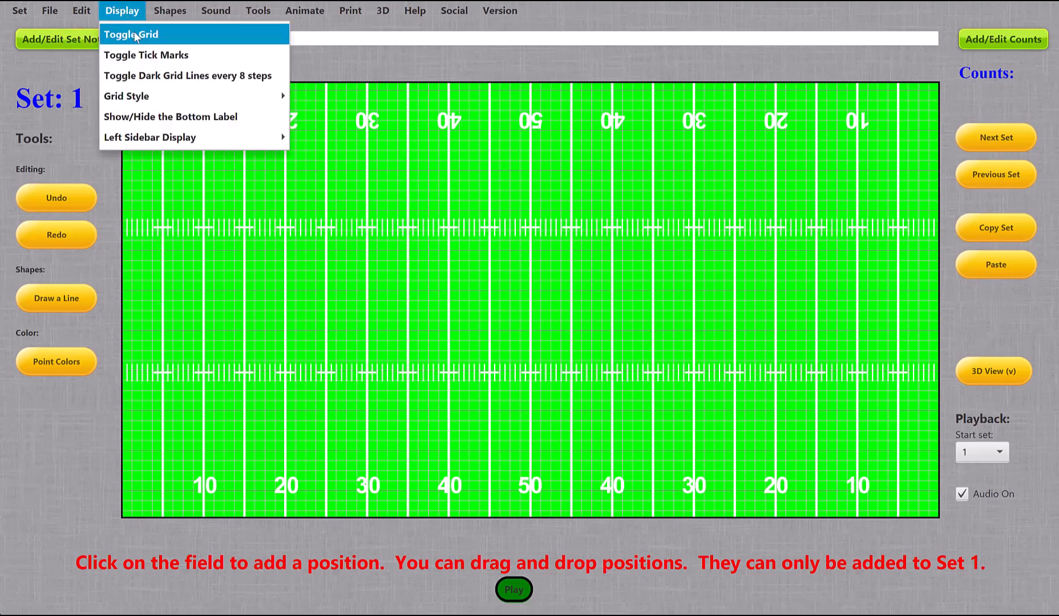
click(151, 57)
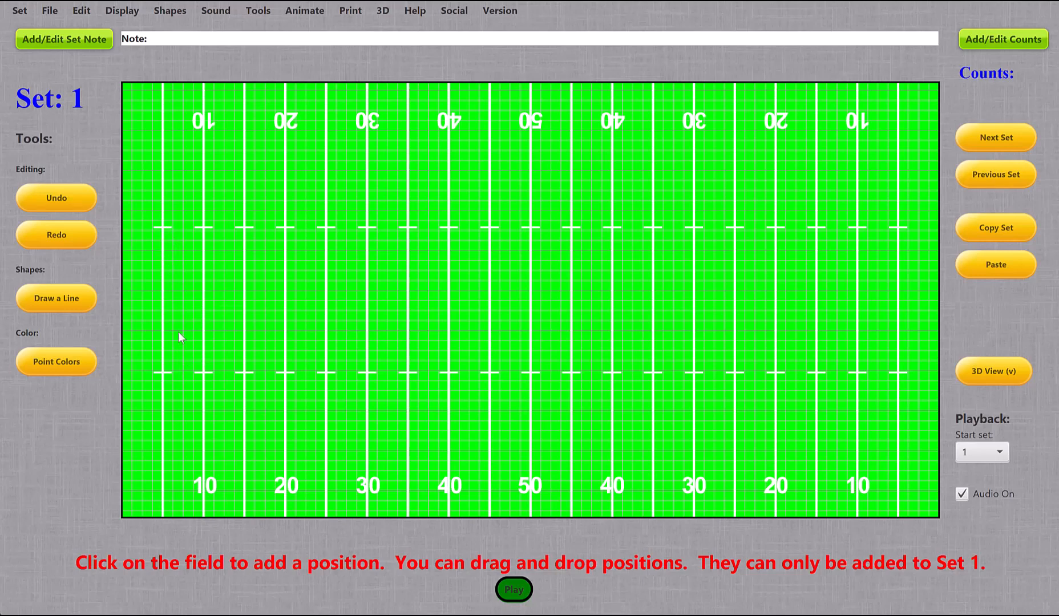
Change the grid style to College: true measurements, grid originates from front sideline, with the tick marks hidden
click(119, 12)
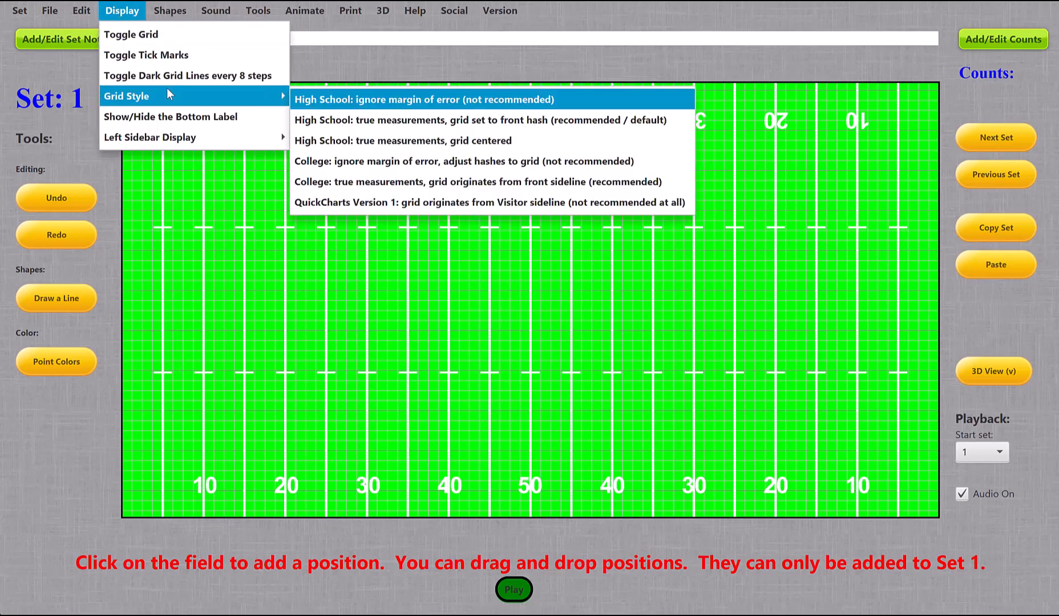
mouse_move(173, 92)
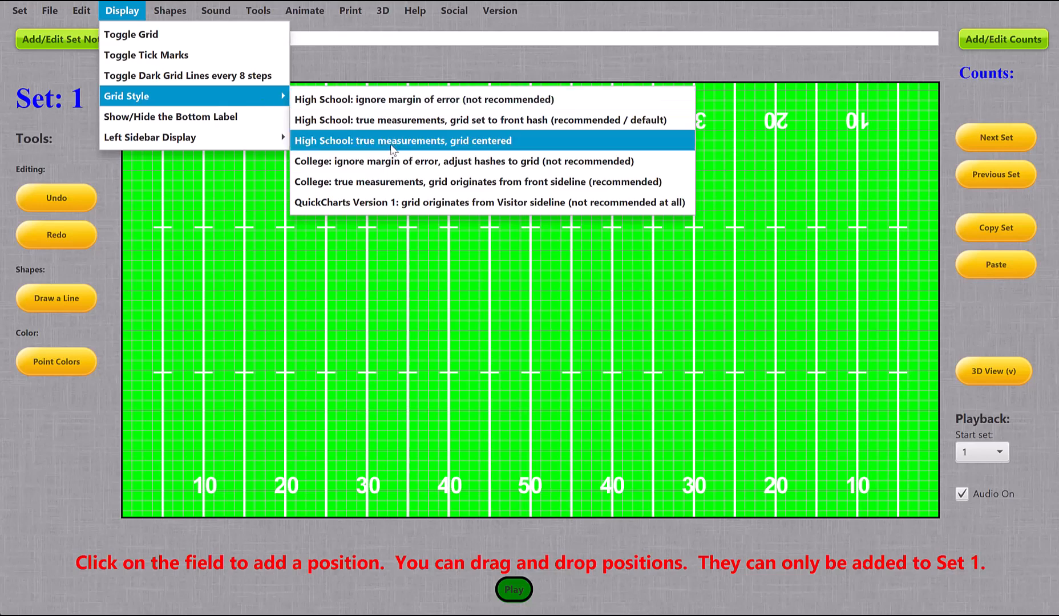
click(404, 183)
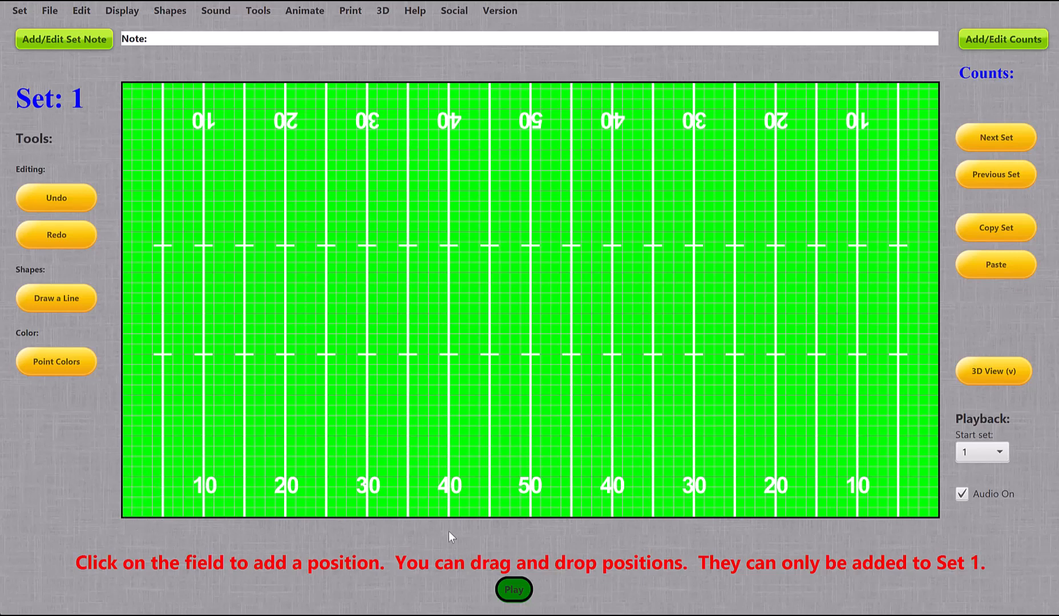
Try the College: ignore margin of error grid style, and return to College: true measurements, grid originates from front sideline
click(117, 14)
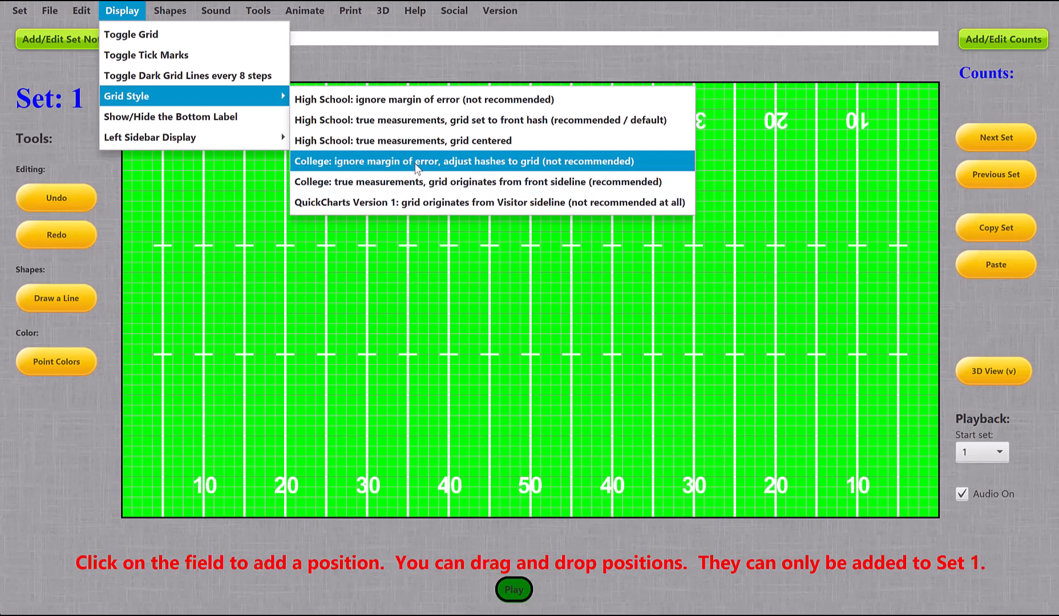
click(416, 167)
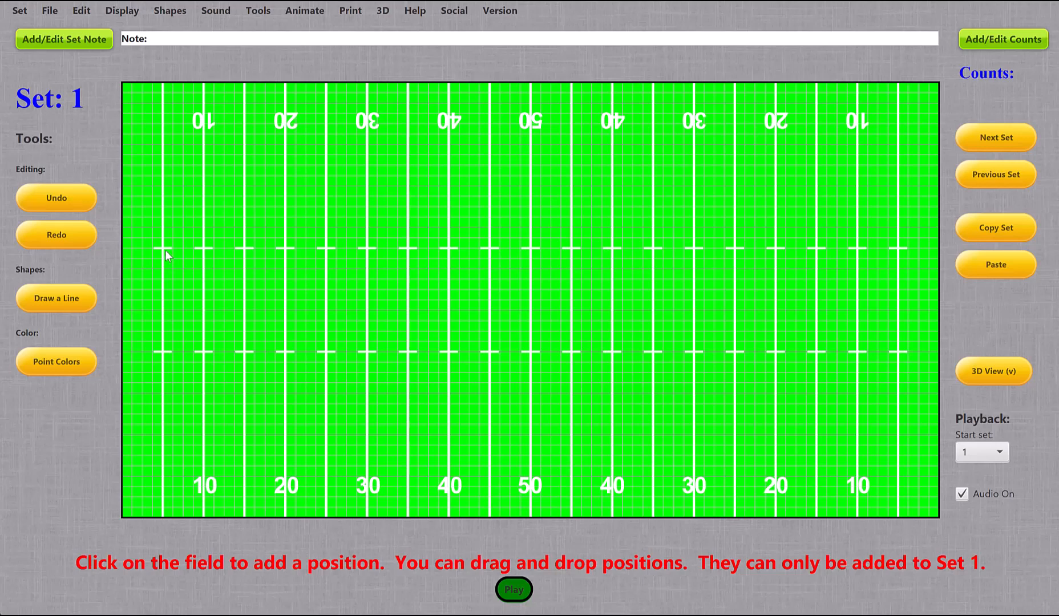
click(121, 11)
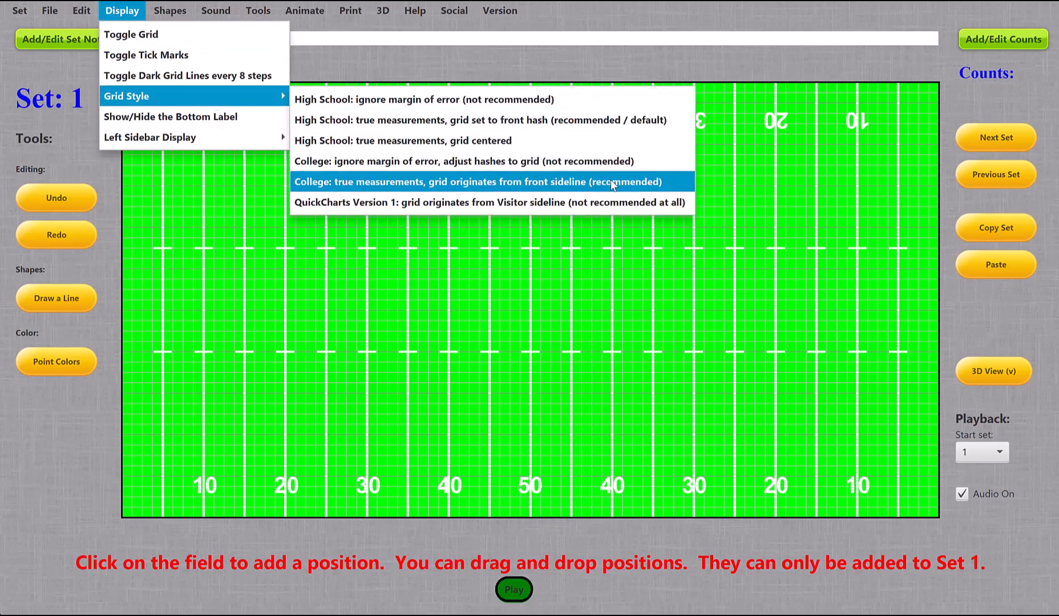
click(610, 182)
click(119, 11)
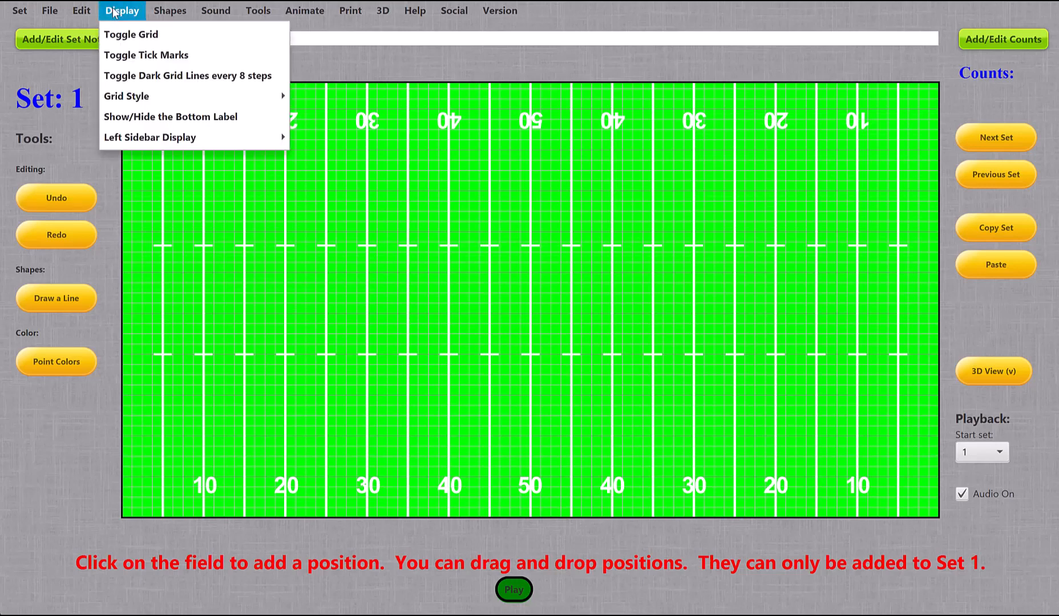
mouse_move(190, 96)
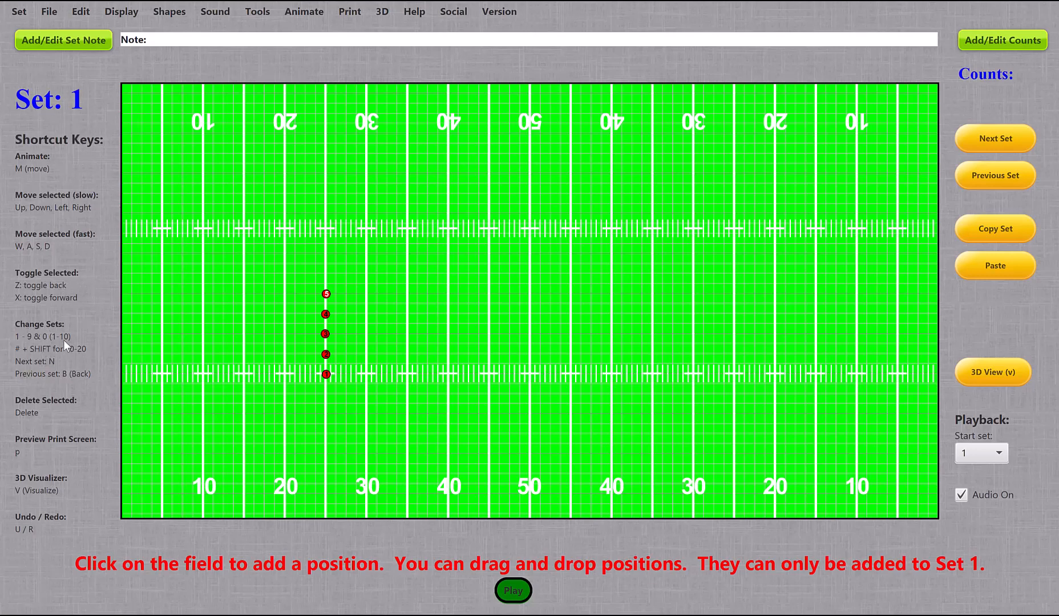
Jump directly to Set 3 and Set 15, and go back one set
key(3)
key(shift+5)
key(b)
Advance set by set past Set 20
click(996, 134)
double_click(996, 134)
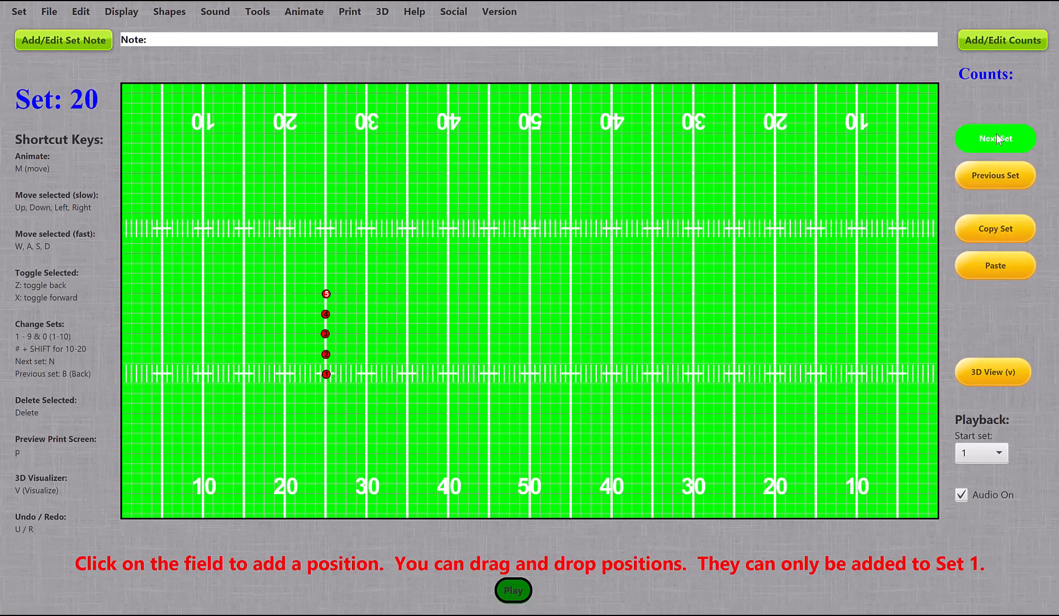
click(996, 134)
click(996, 134)
Step back through the sets one at a time to Set 13
click(994, 168)
click(993, 167)
click(994, 168)
click(994, 168)
click(994, 170)
click(993, 170)
click(994, 170)
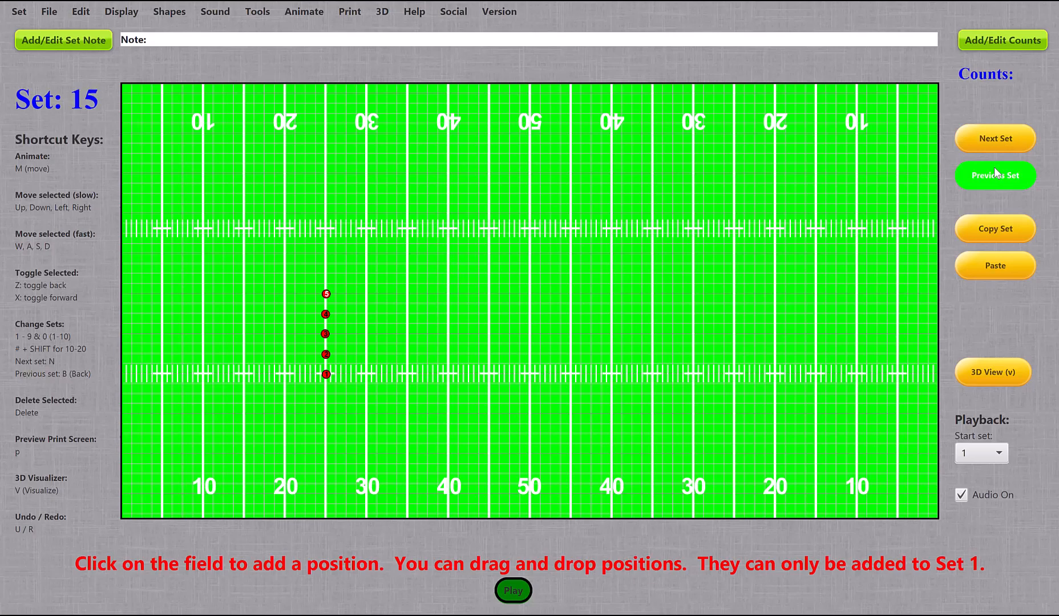
click(994, 170)
click(993, 170)
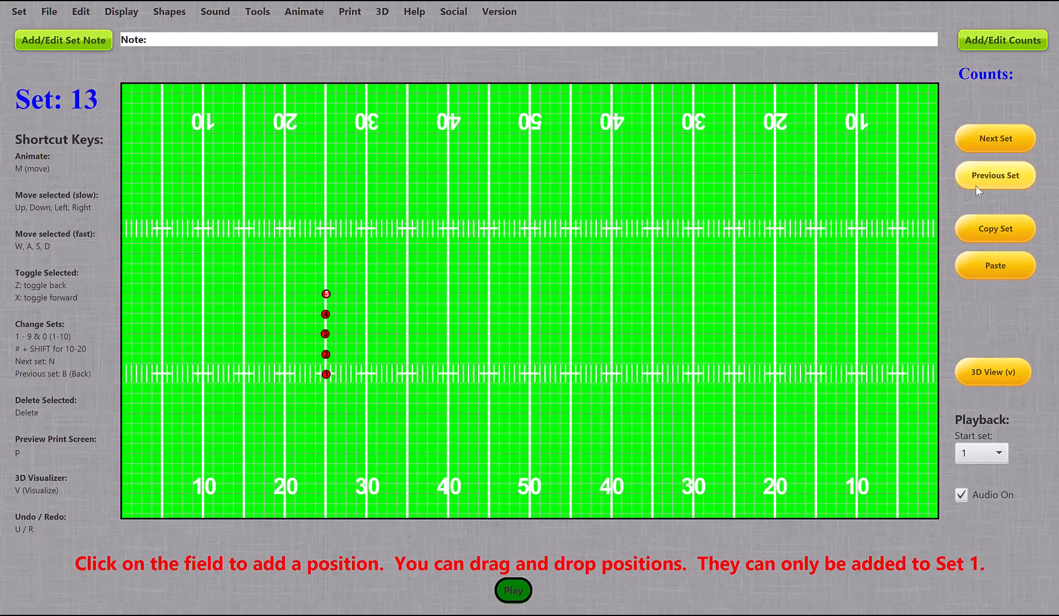
Go directly to Set 100 and return to Set 1
click(23, 16)
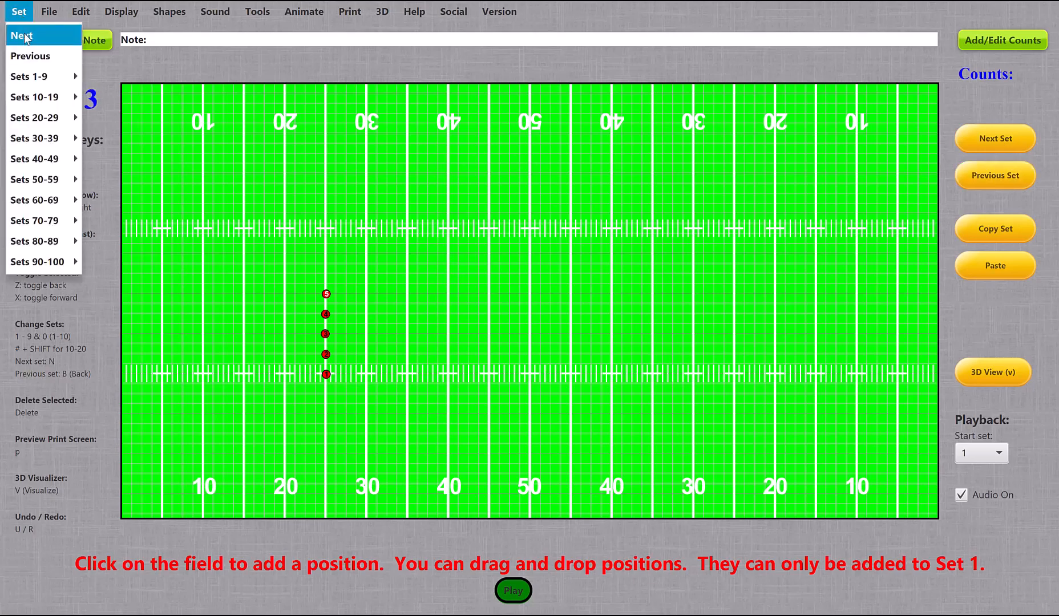
mouse_move(30, 261)
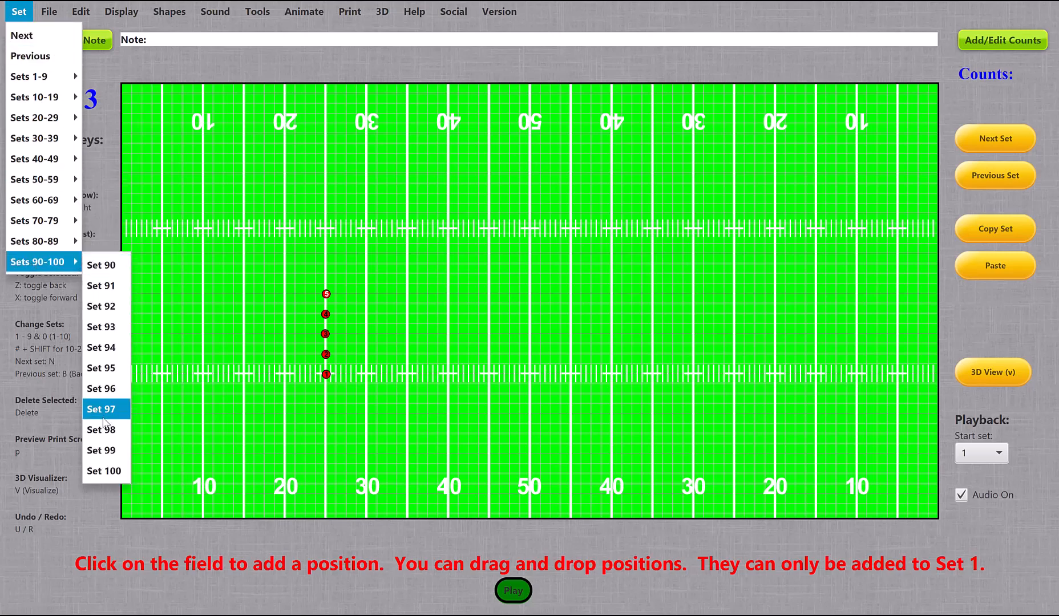
click(123, 474)
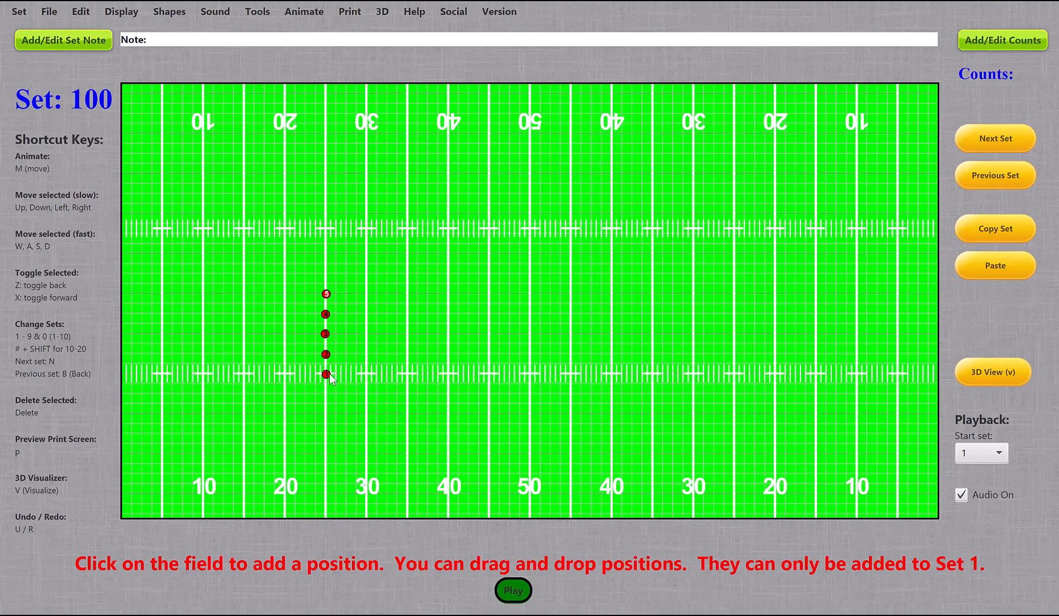
key(1)
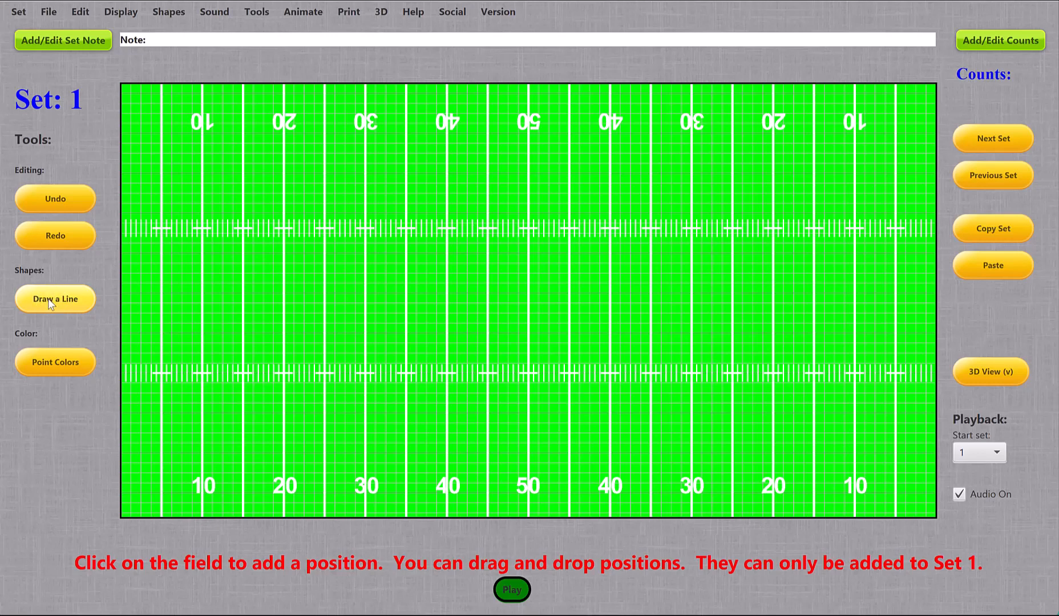
Draw a diagonal line from the left 25-yard line to the front hash at the left 40-yard line, and erase it
click(177, 19)
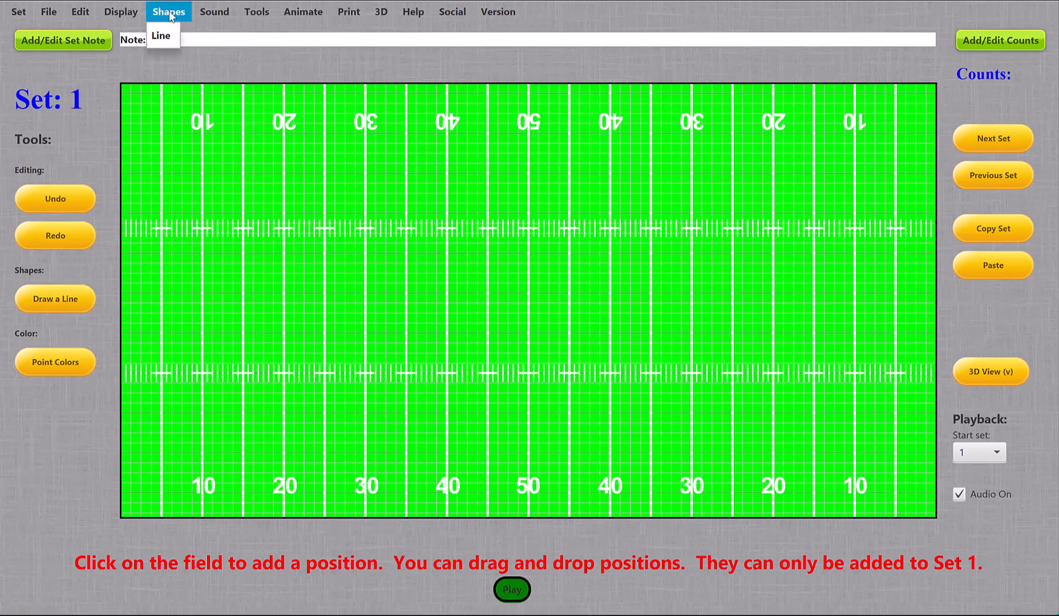
click(165, 35)
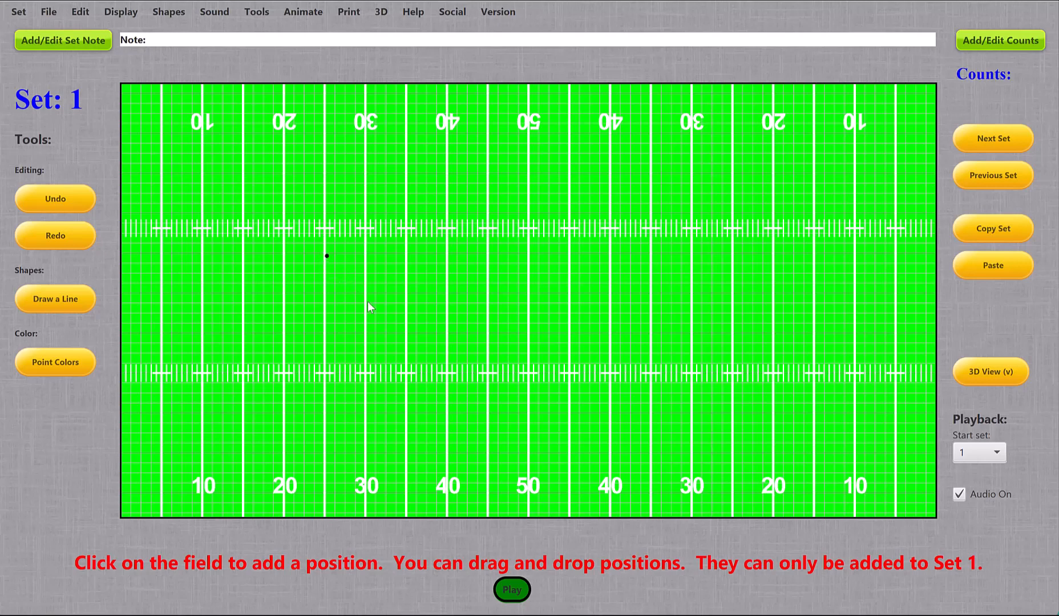
click(446, 374)
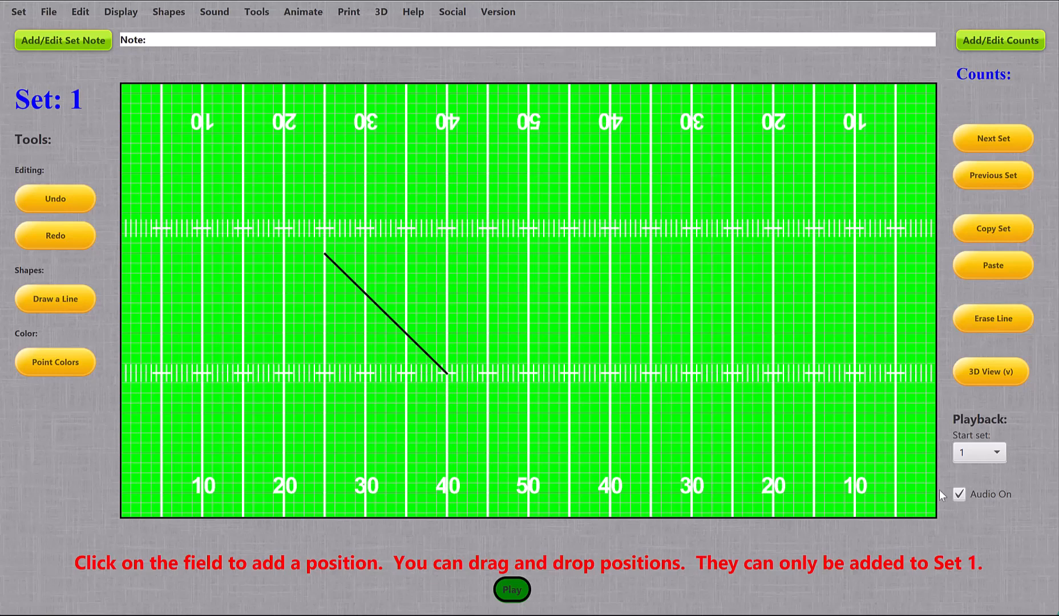
click(1002, 323)
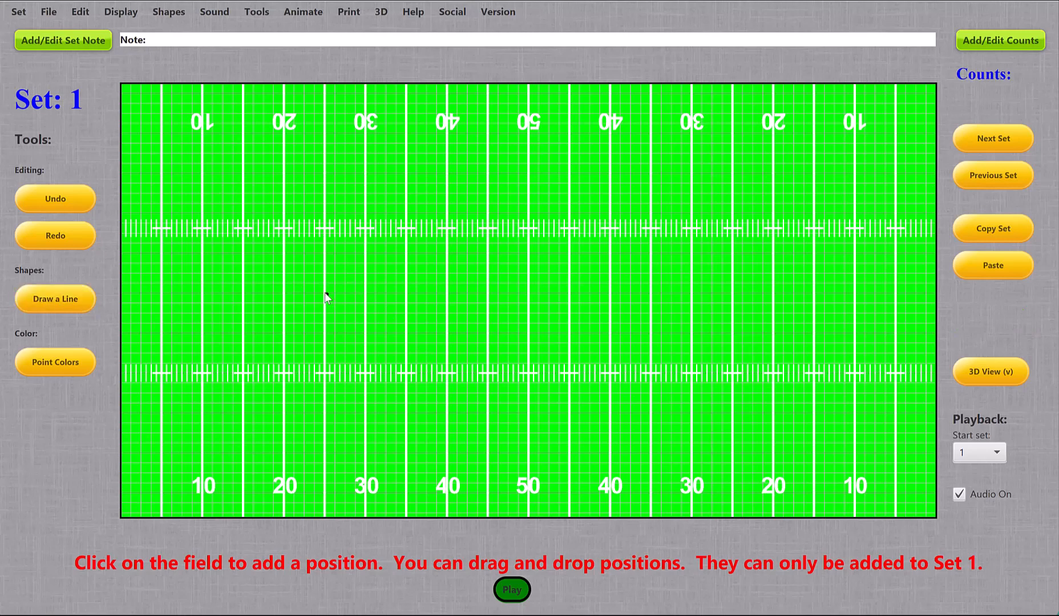
Place six positions along a line drawn from the left 25-yard line to the front hash at the left 30-yard line, and erase the line
click(366, 374)
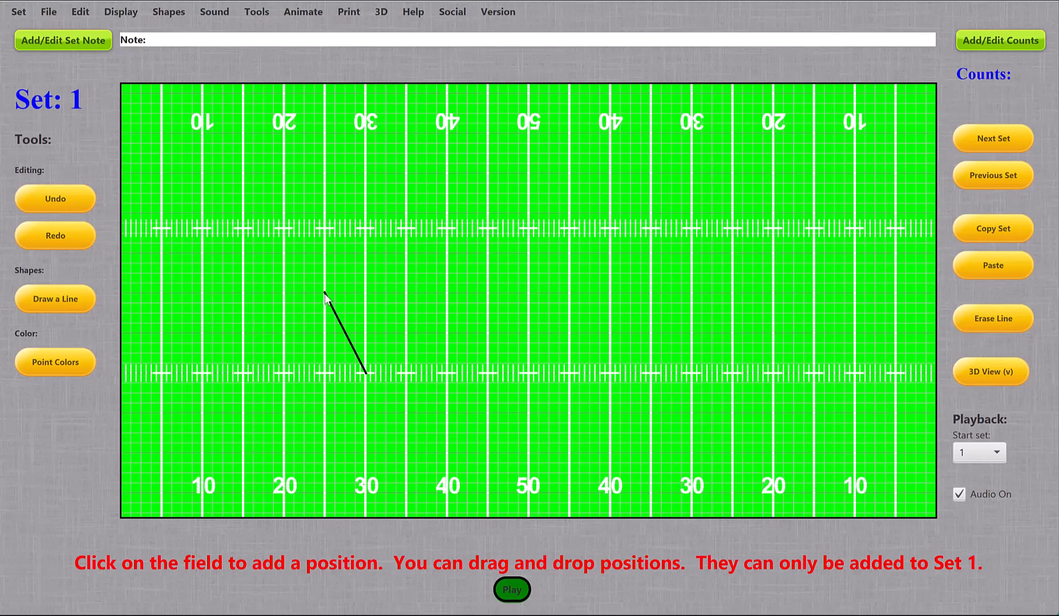
click(331, 309)
click(342, 326)
click(349, 342)
click(357, 356)
click(366, 372)
click(973, 323)
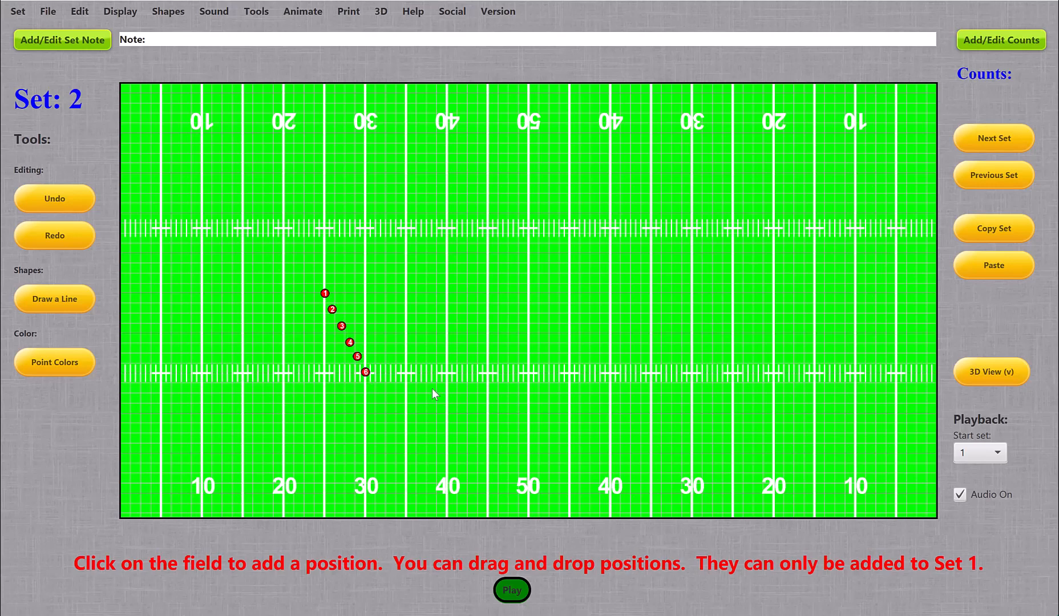
In Set 2, shift all six positions right until the diagonal spans the left 35- to 40-yard lines
key(Right)
key(Right)
key(Right)
key(Right)
key(Right)
key(Right)
key(Right)
key(Right)
key(Right)
key(Right)
key(Right)
key(Right)
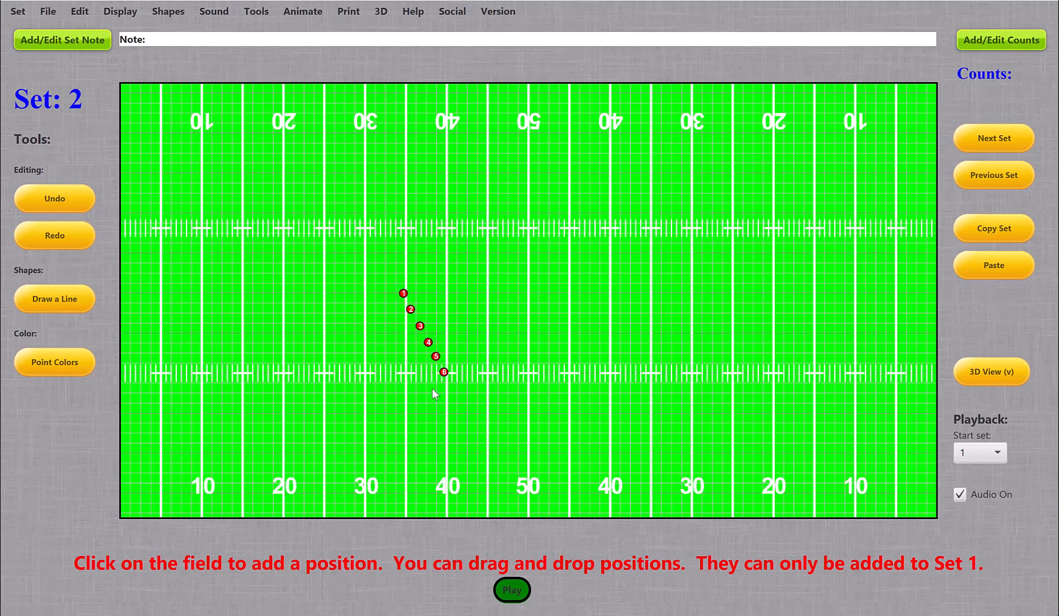
key(Right)
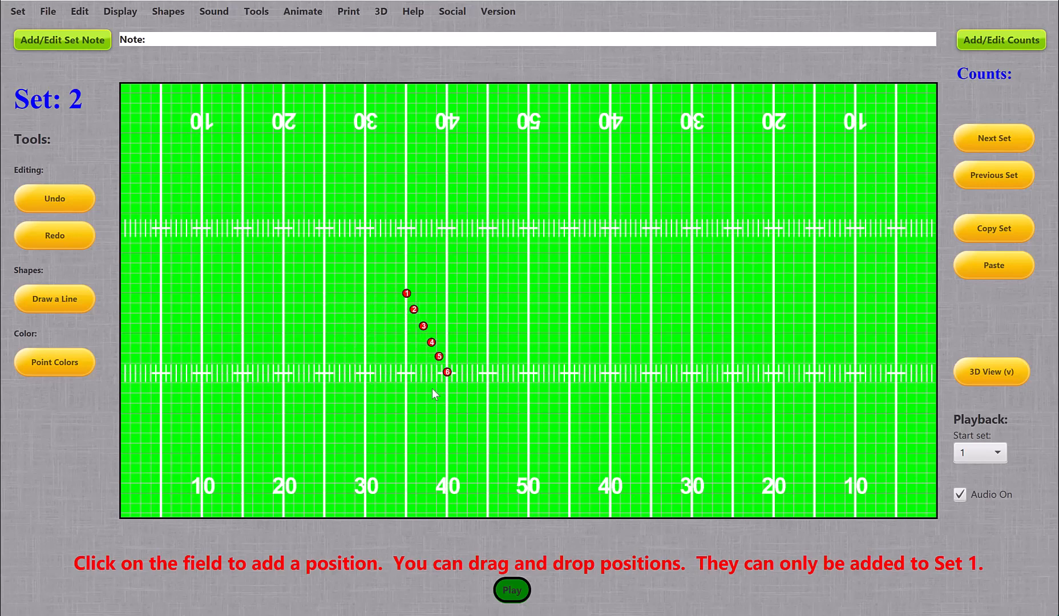
Compare the formations in Set 1 and Set 2, and play the animation
key(p)
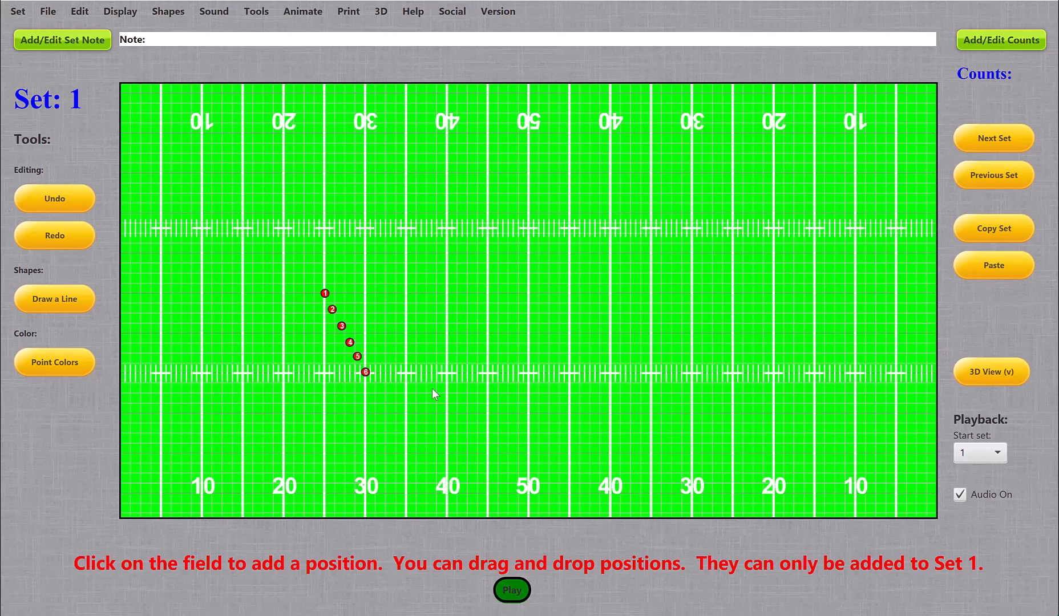
key(n)
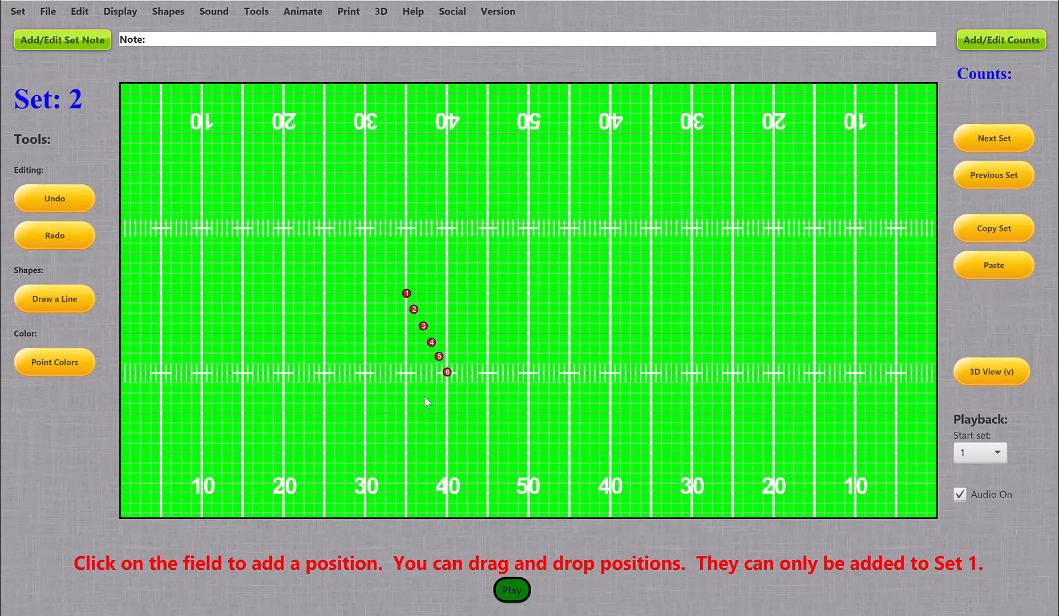
click(517, 591)
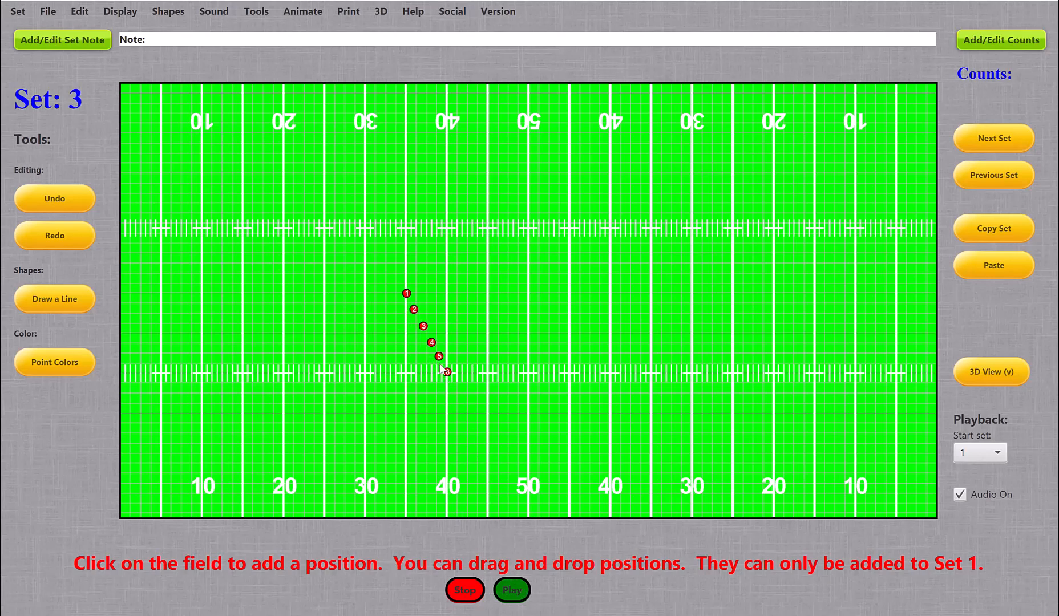
In Set 3, rearrange positions 2 to 6 into a horizontal row level with position 1, ending just short of the 50-yard line
drag(414, 310, 486, 296)
drag(447, 372, 509, 297)
Switch the left sidebar display to the shortcut keys
click(121, 12)
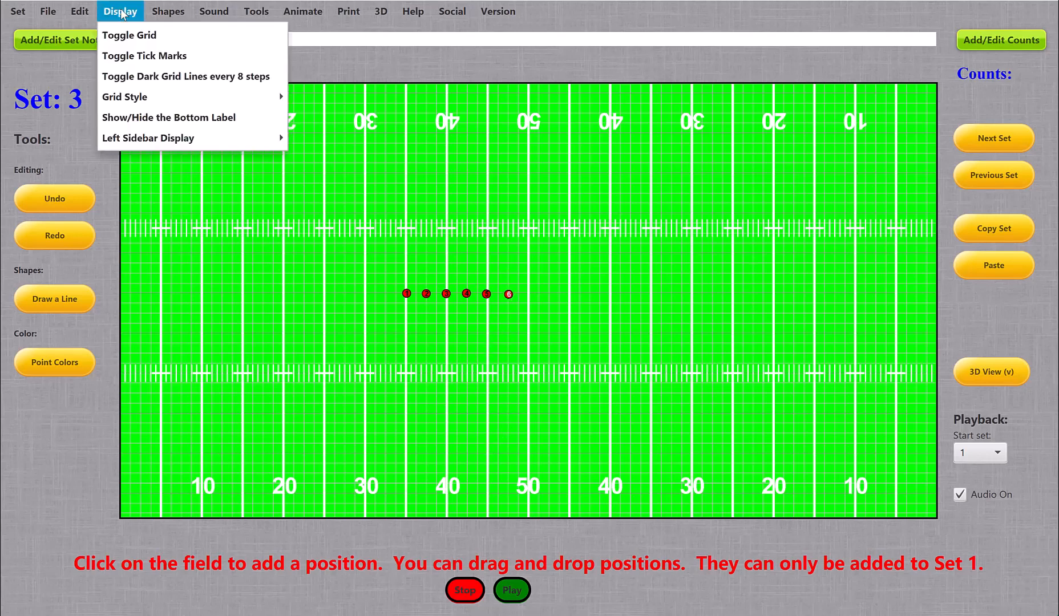
mouse_move(158, 140)
click(331, 139)
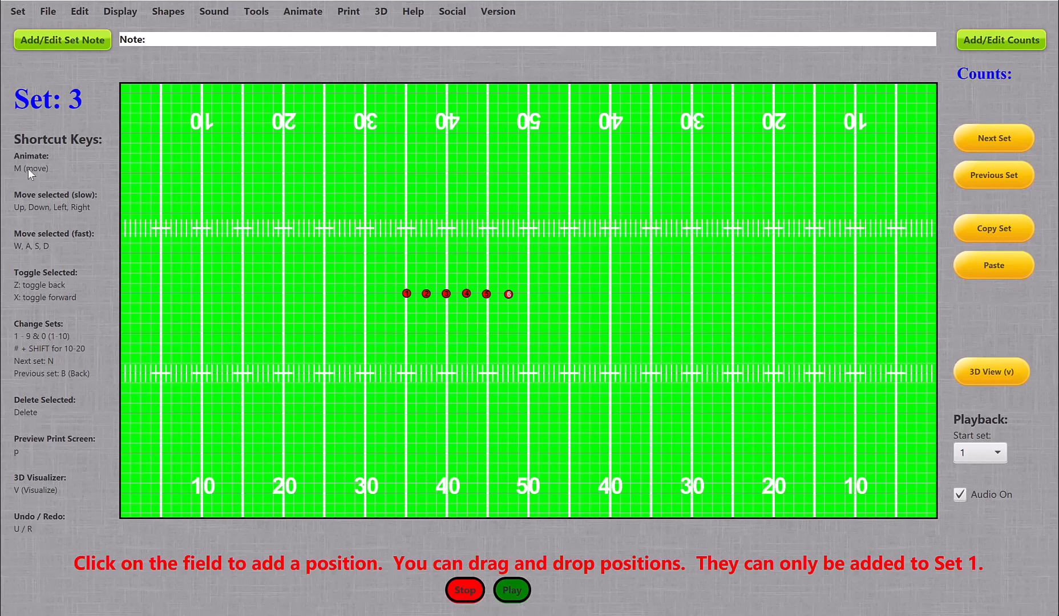
Animate the drill from Set 1 through Set 3
key(1)
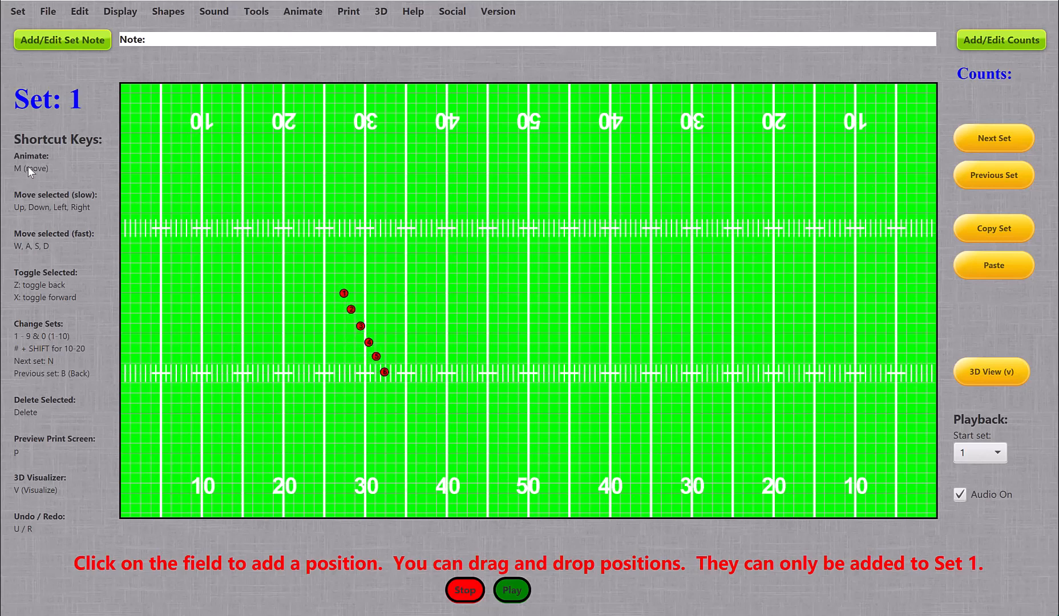
key(2)
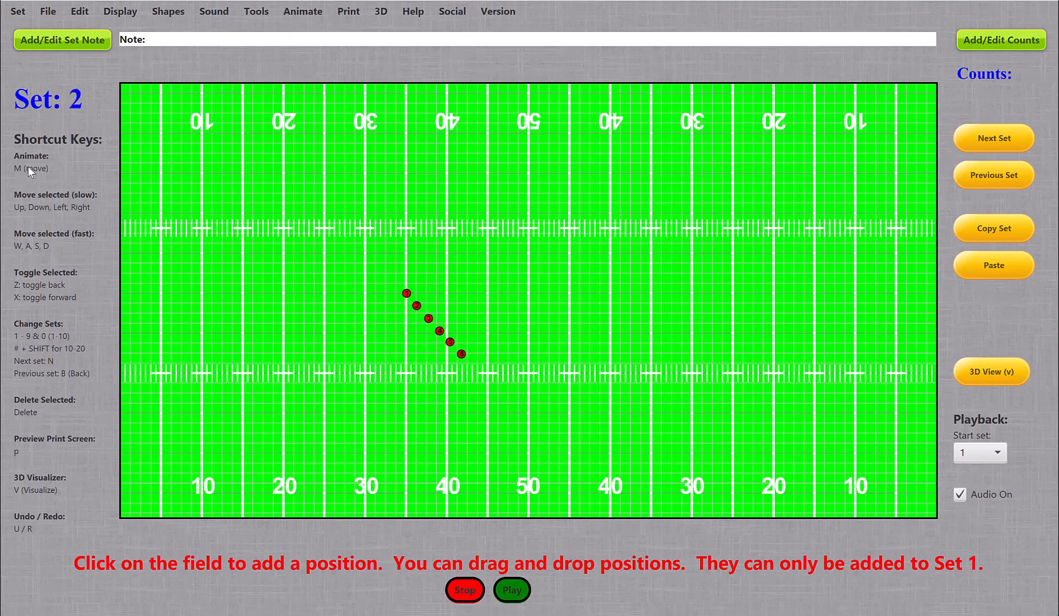
key(3)
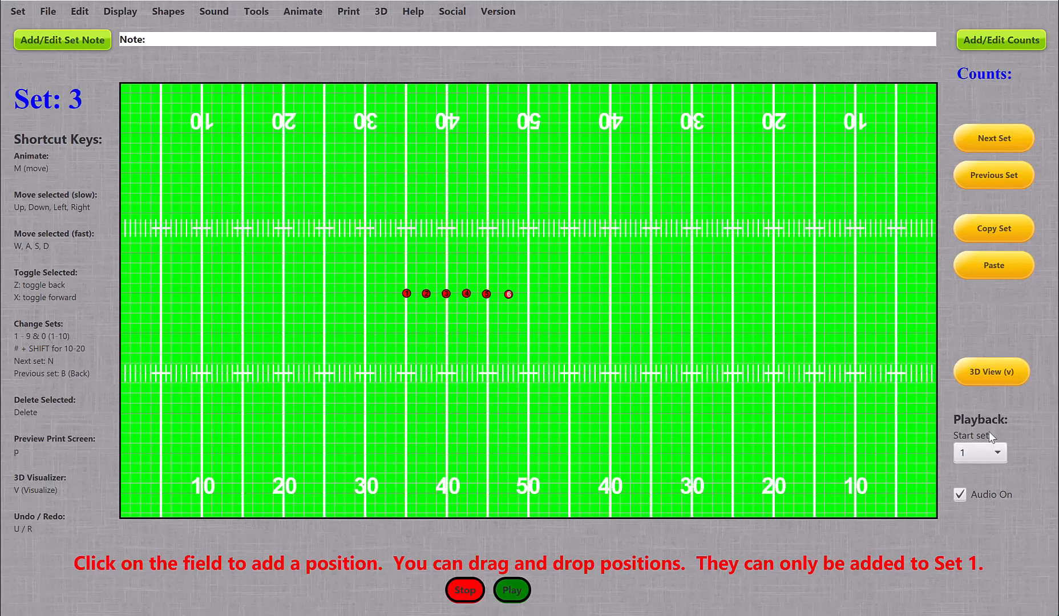
Set the playback start set to 2 and animate the drill from that set
click(999, 453)
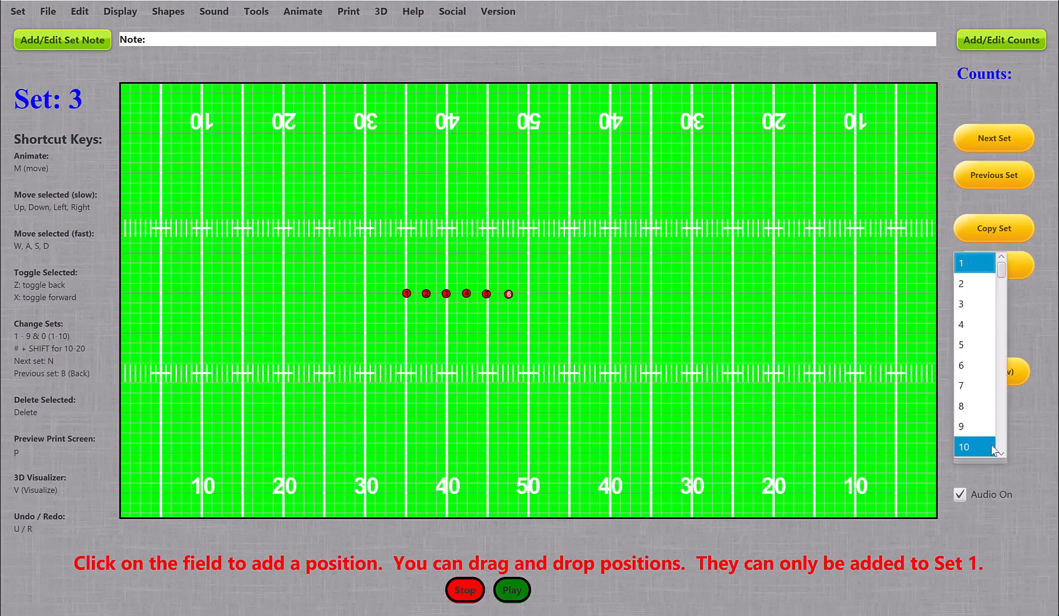
click(988, 294)
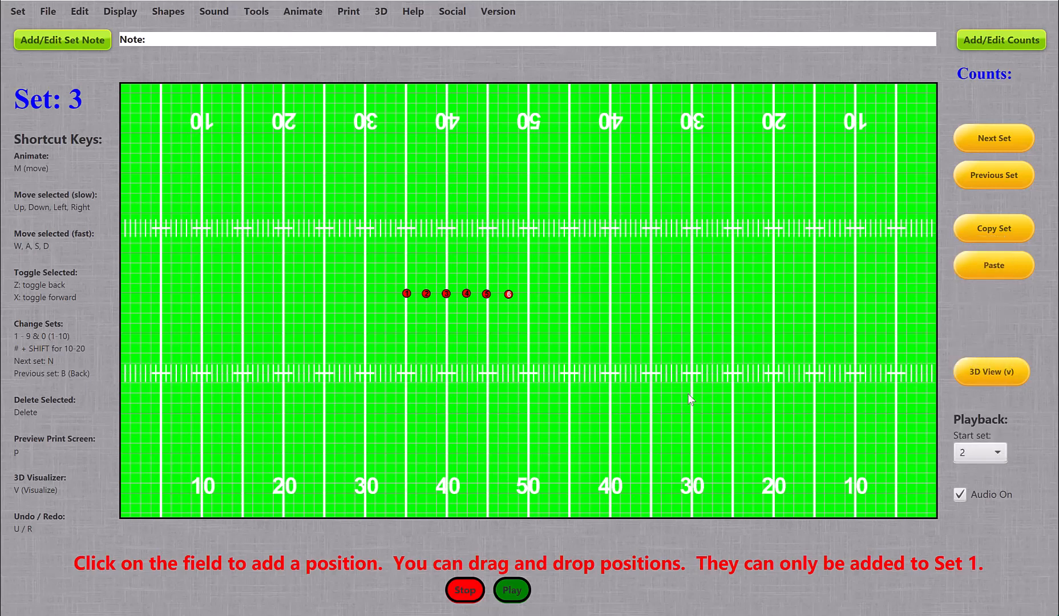
key(m)
click(304, 13)
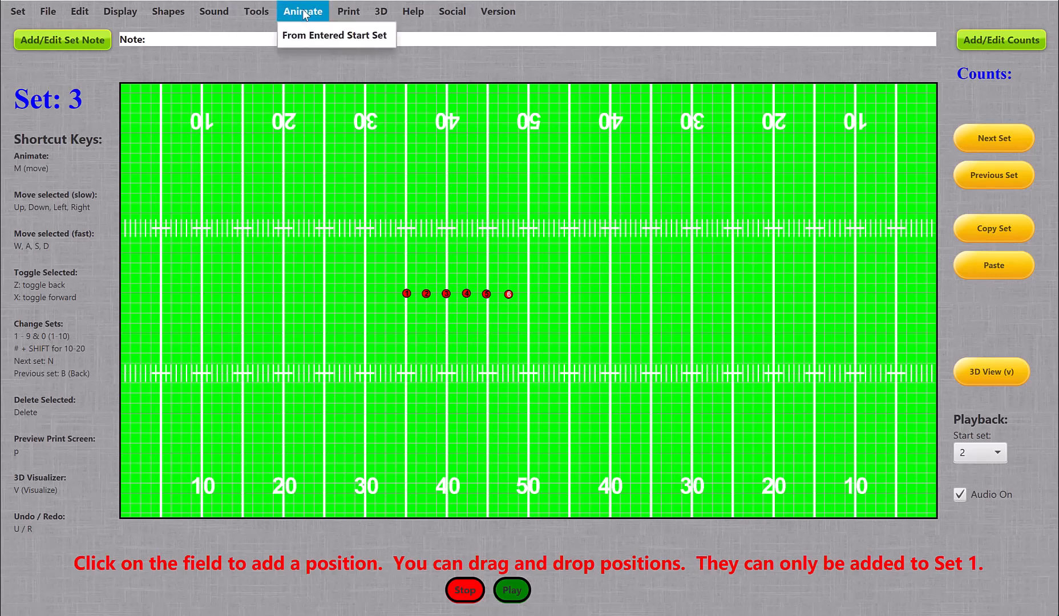
click(296, 37)
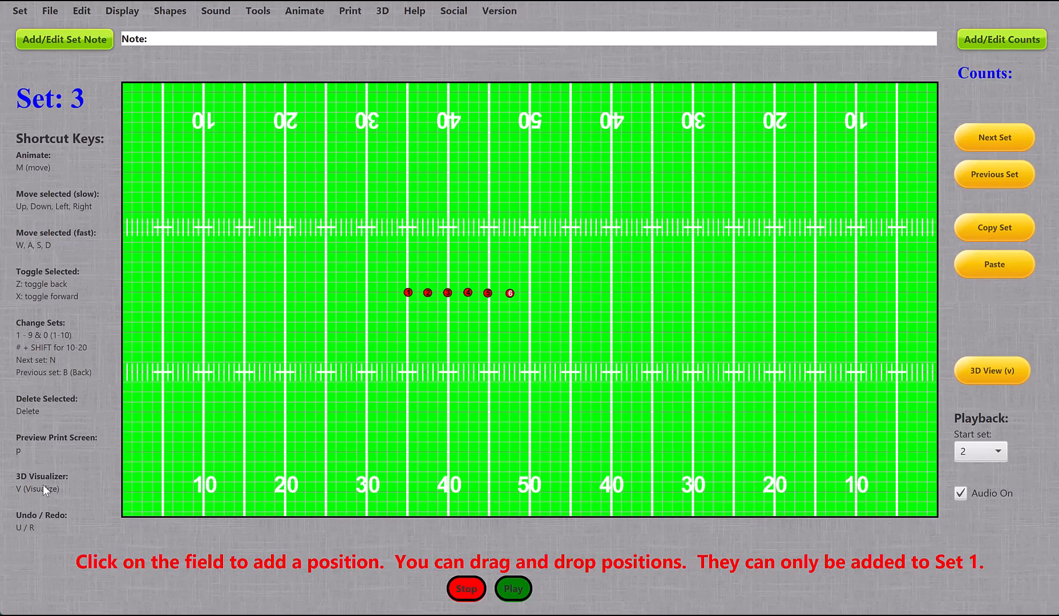
Open the 3D visualizer and move its camera down and up to view the formation
key(v)
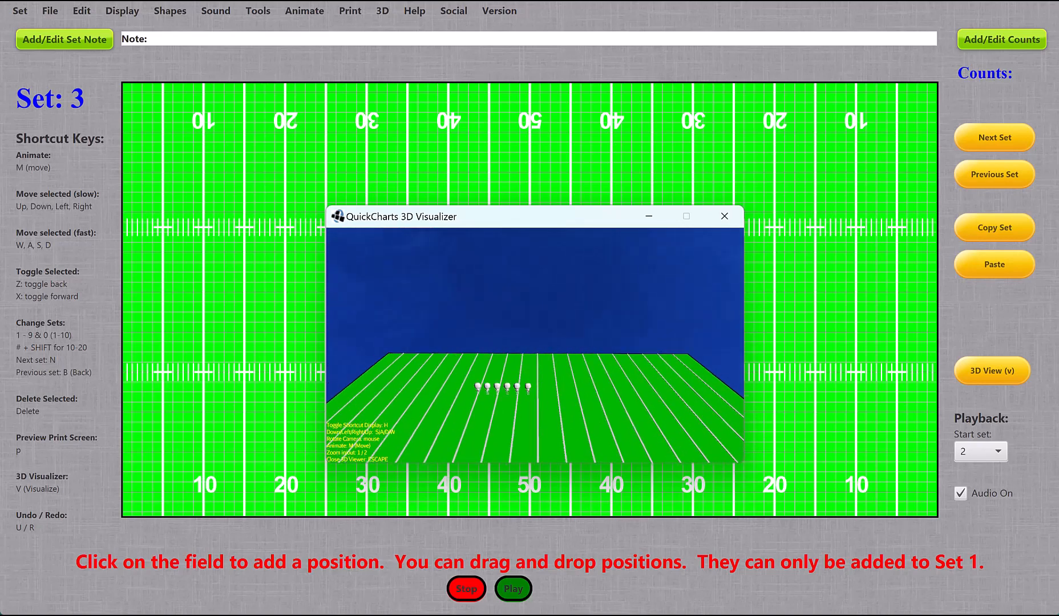
key(s)
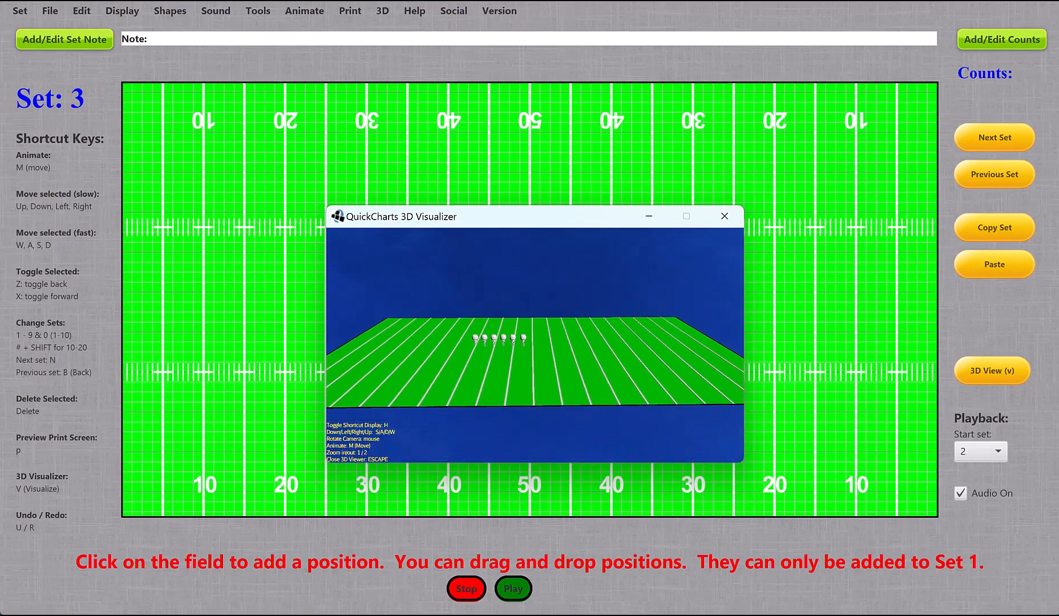
key(w)
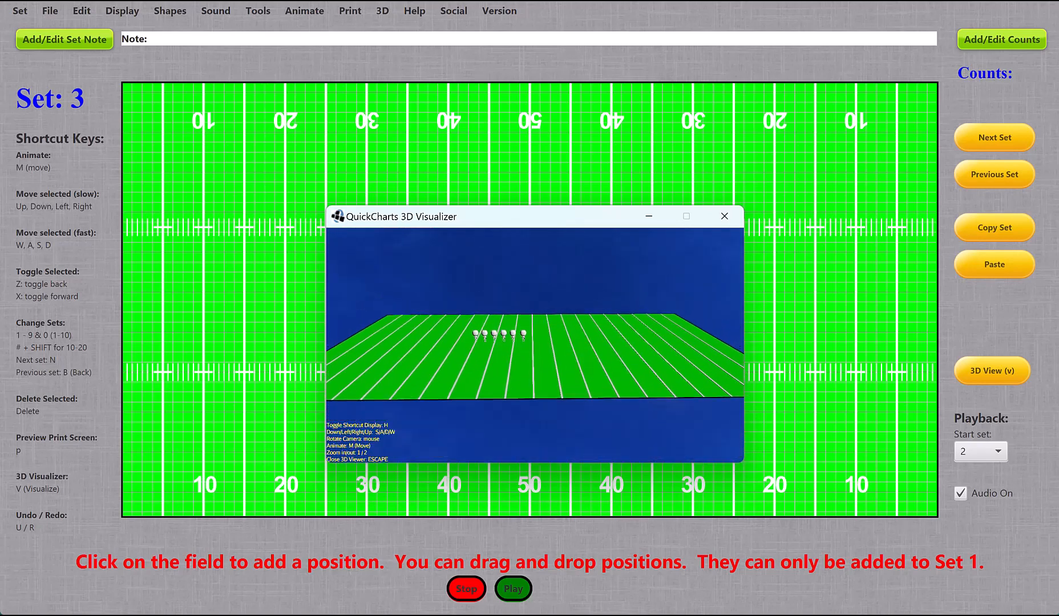
Raise the 3D camera and zoom in on the formation, then toggle the shortcut overlay off before closing the visualizer
key(w)
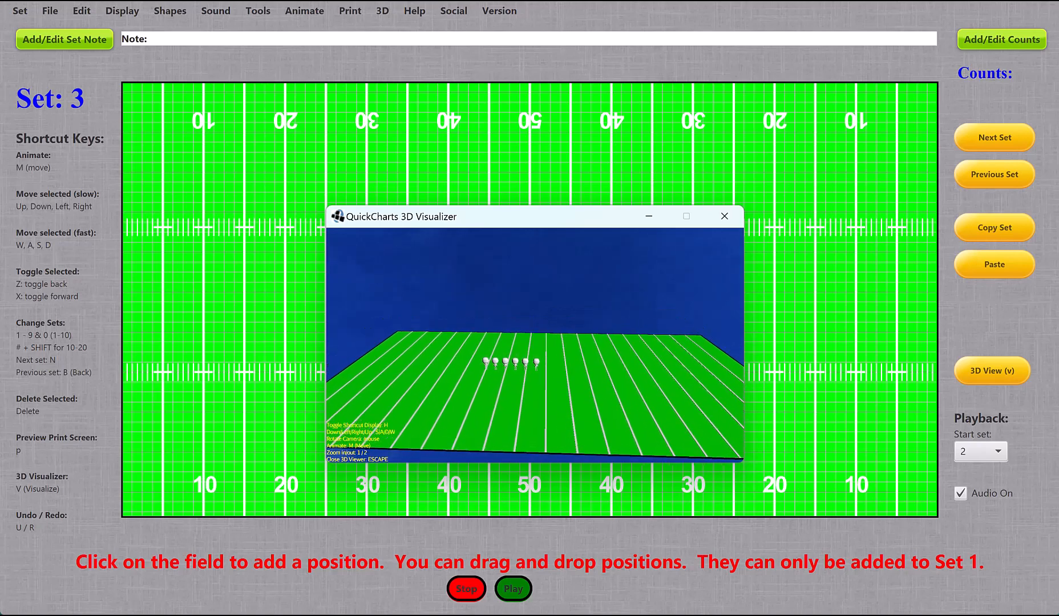
key(1)
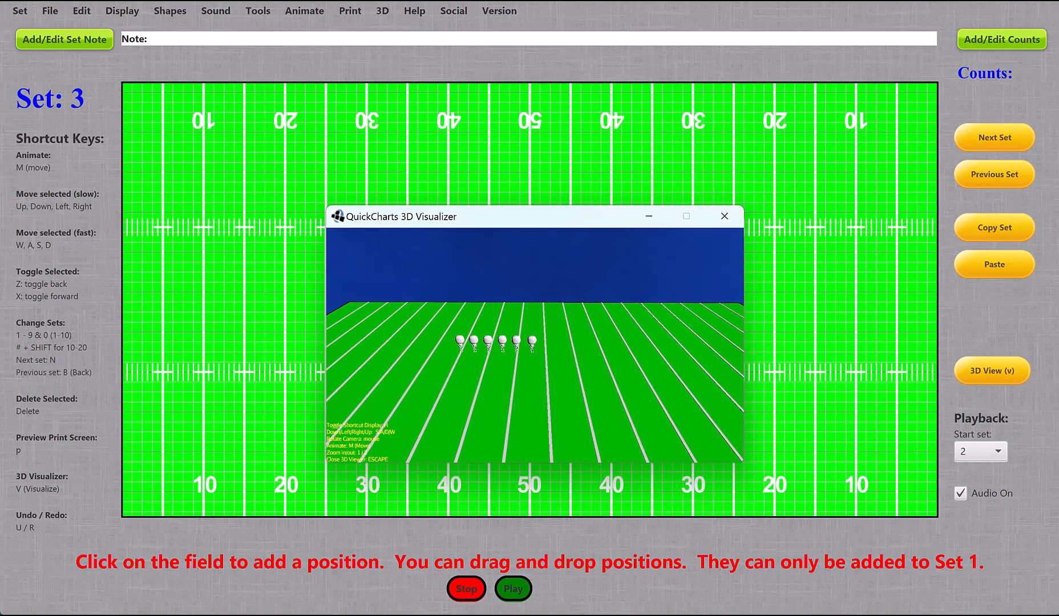
key(h)
key(h)
key(h)
key(h)
key(h)
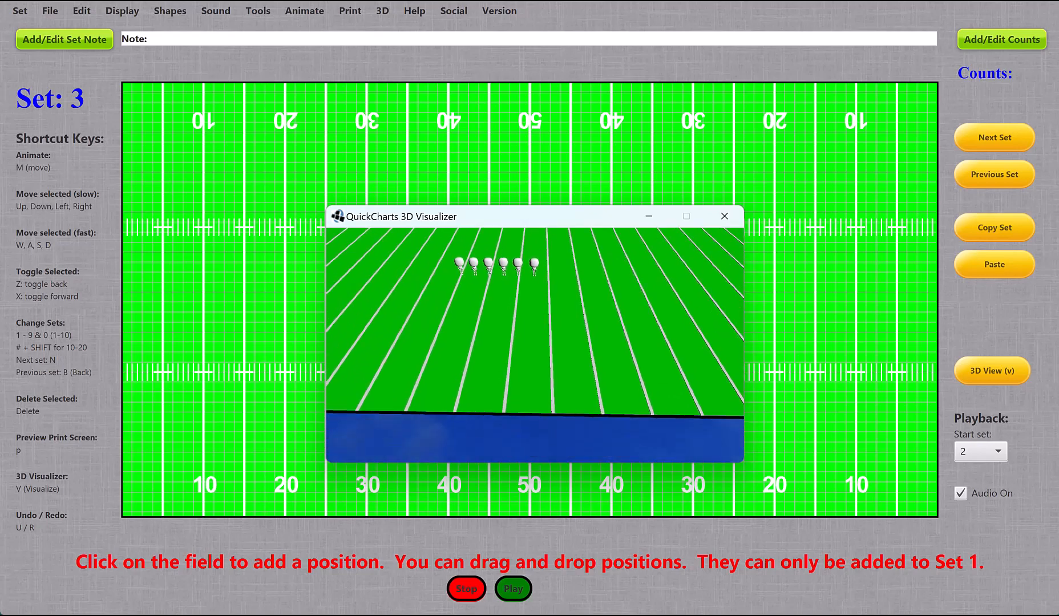
key(Escape)
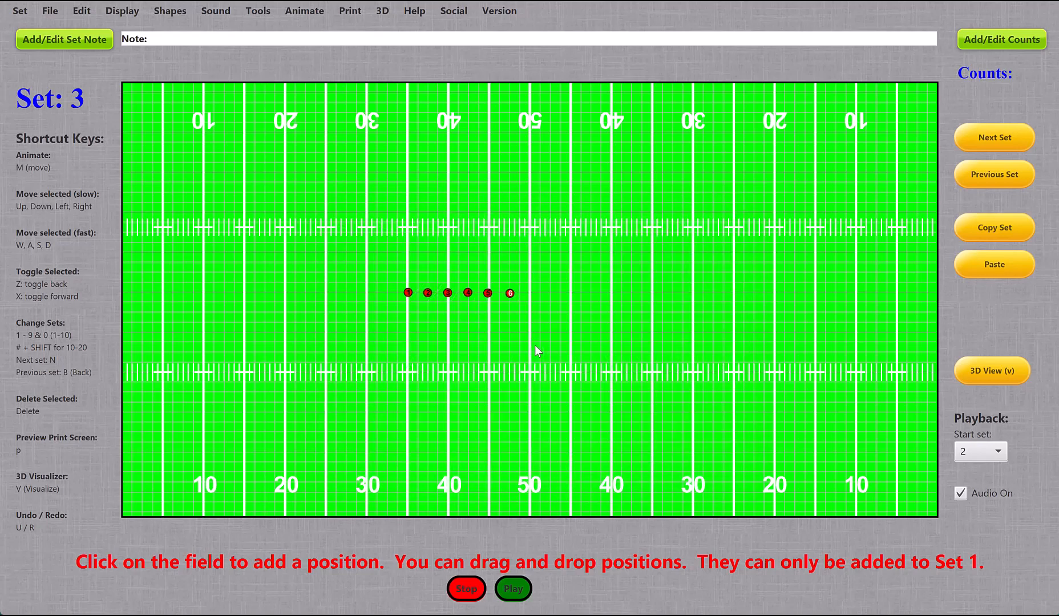
Set the 3D model style to Minion
click(382, 11)
mouse_move(398, 82)
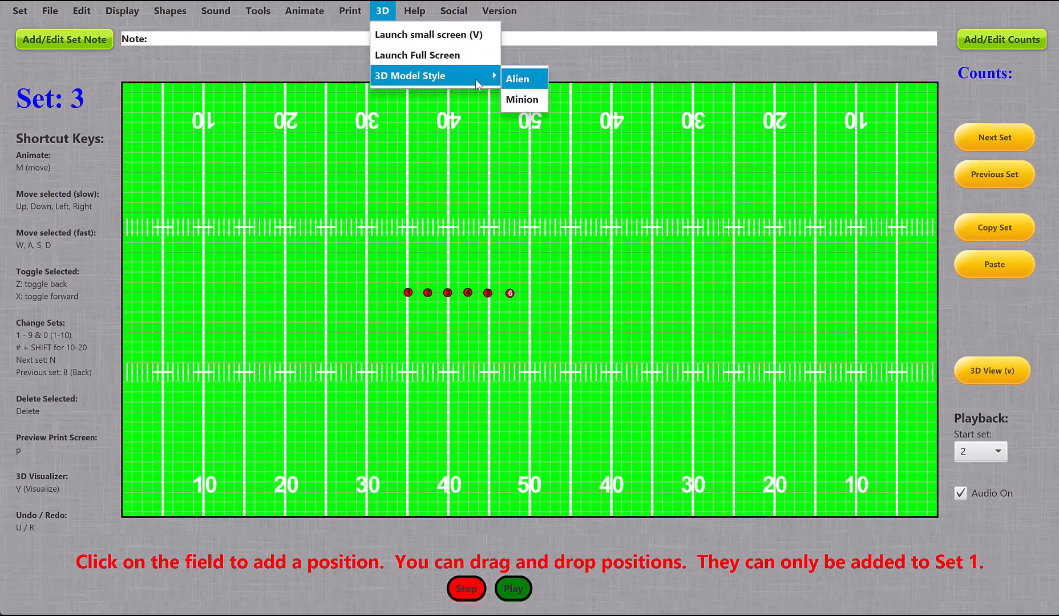
click(522, 100)
Launch the small-screen 3D visualizer, animate the drill with the Minion models and close the viewer
click(382, 12)
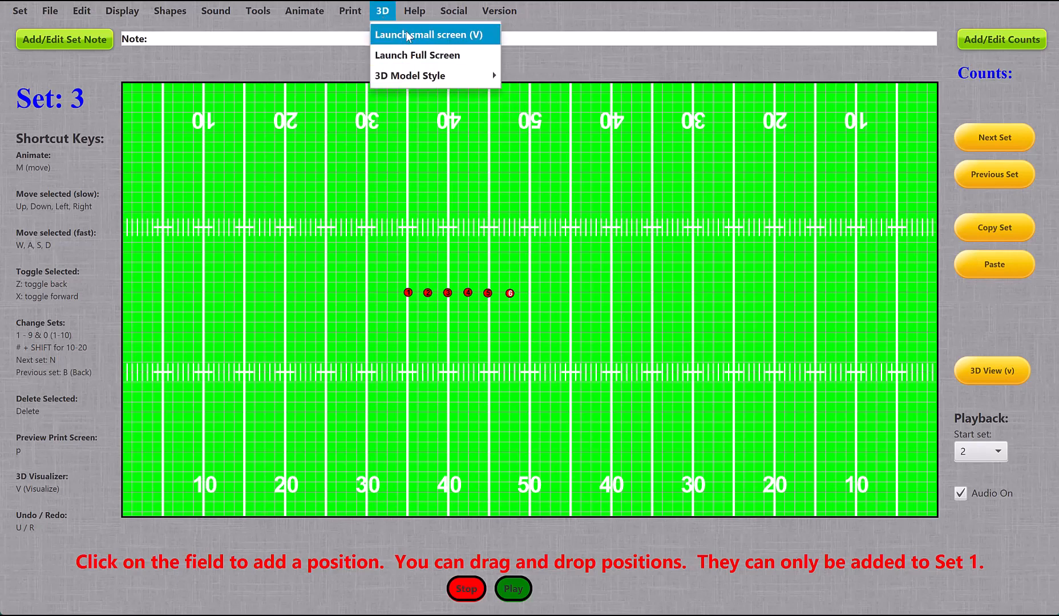
click(405, 33)
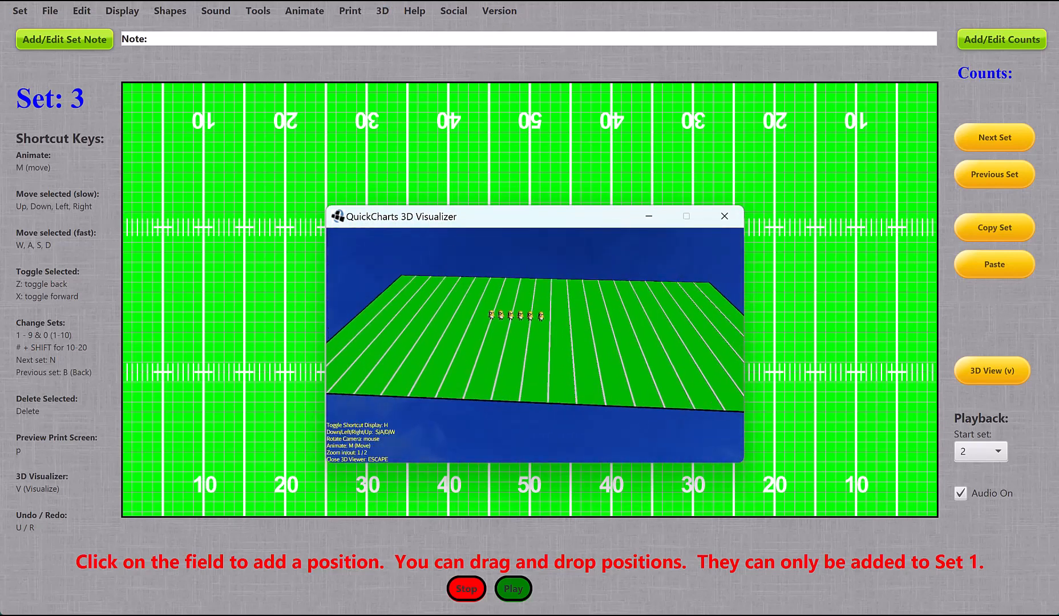
key(m)
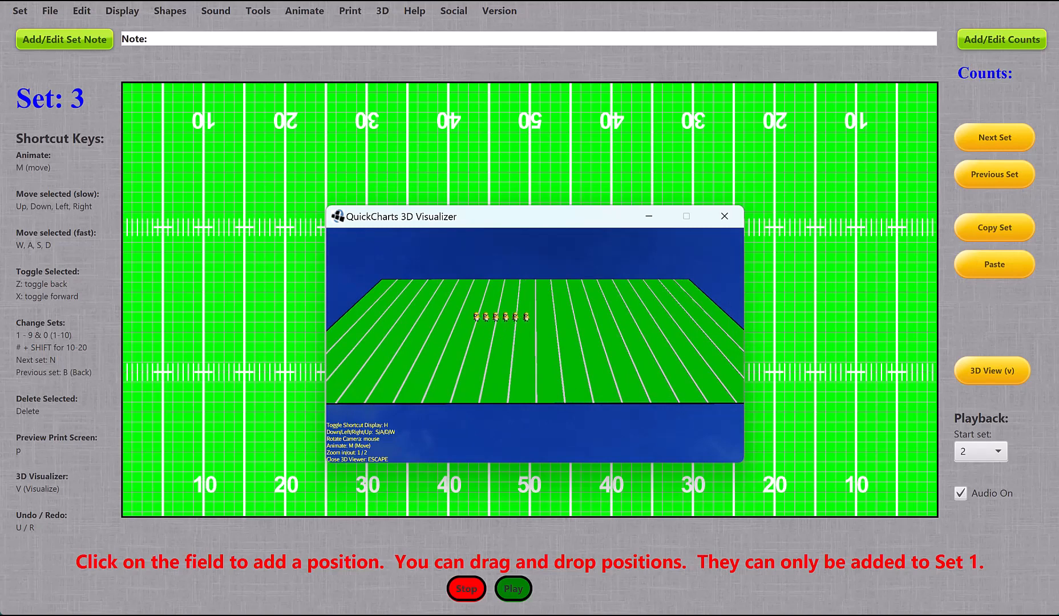
key(m)
key(Escape)
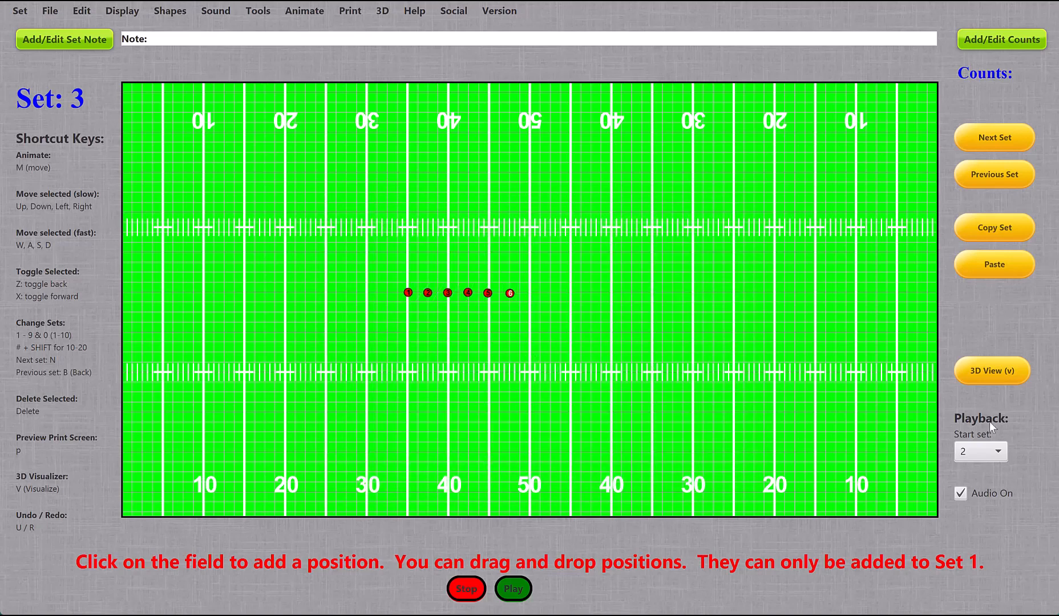
Set the playback start set to 1 and open the 3D view of the drill
click(993, 456)
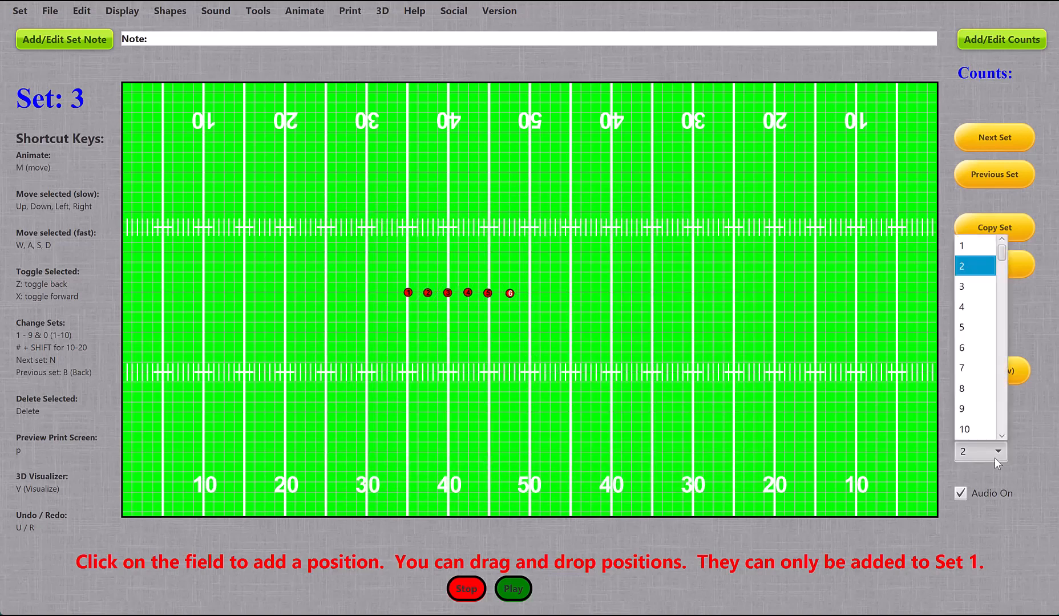
click(967, 244)
key(v)
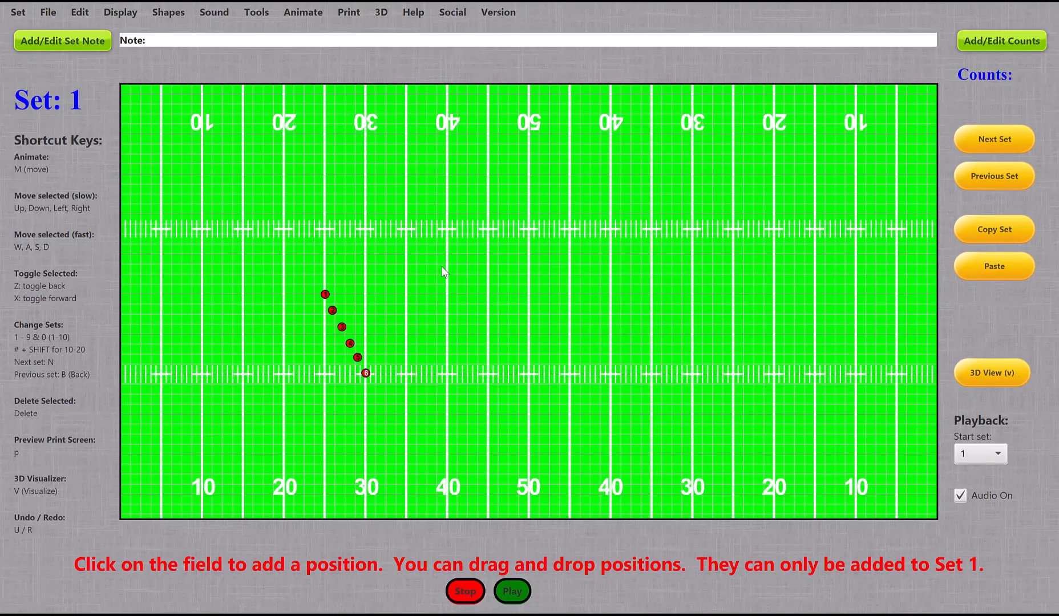
Load the EIU WAV file from Downloads as the drill's audio and play the drill with it
click(215, 14)
click(218, 34)
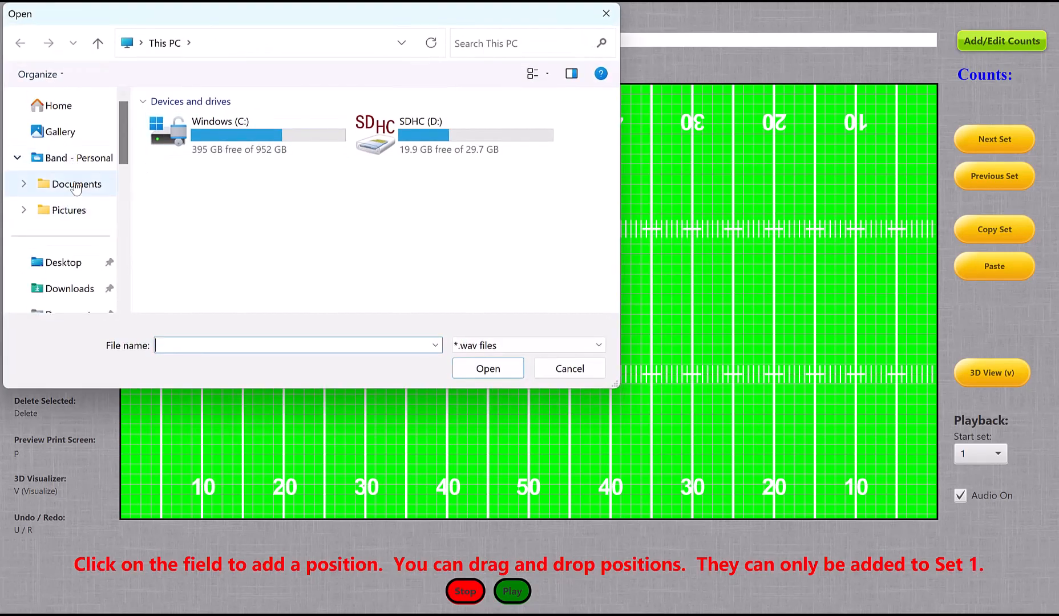
scroll(74, 292, down, 1)
click(70, 289)
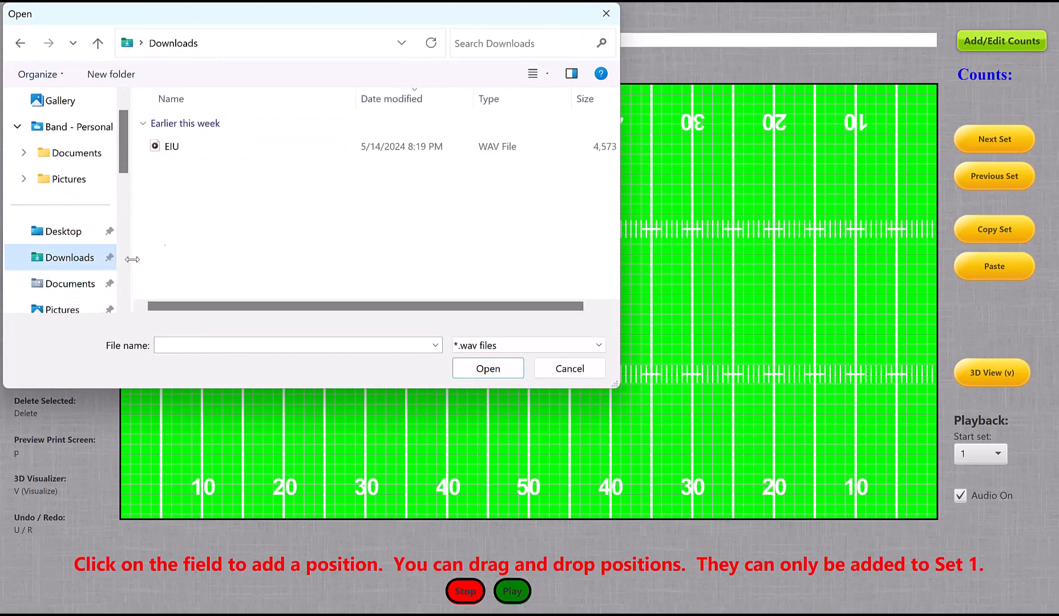
double_click(171, 146)
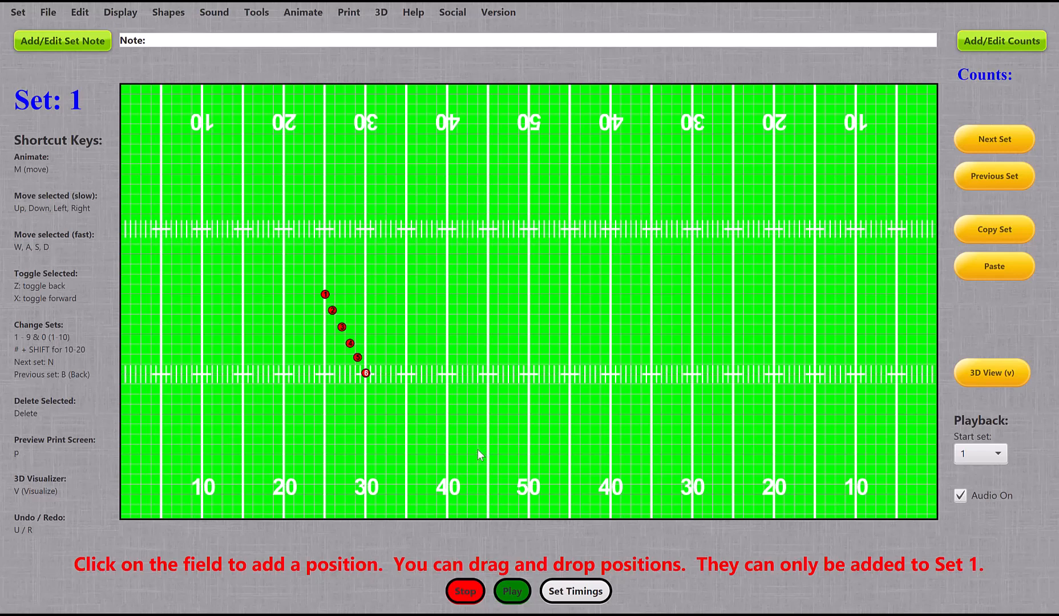
click(512, 594)
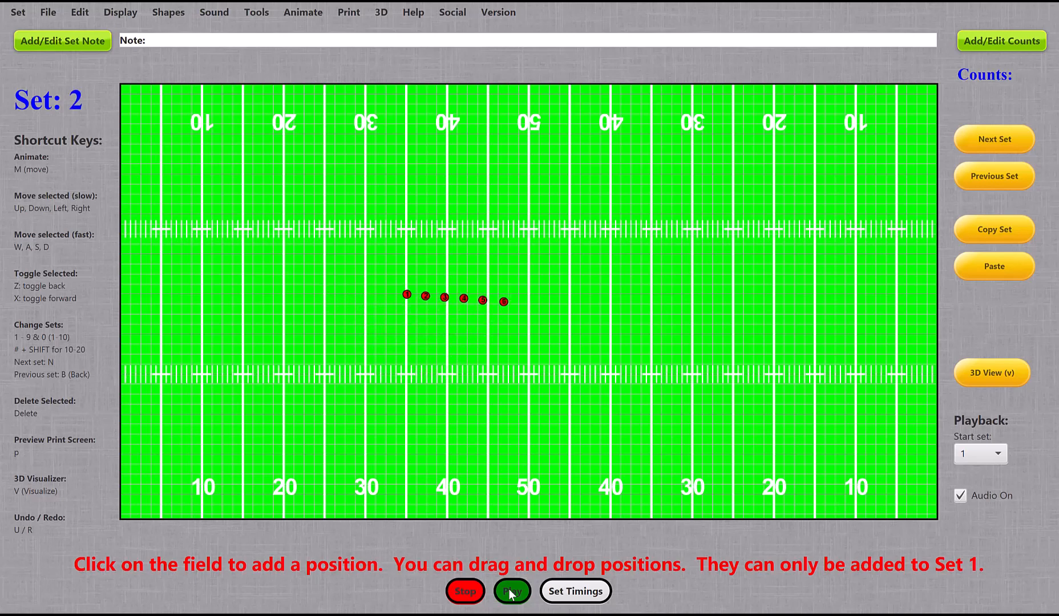
click(466, 592)
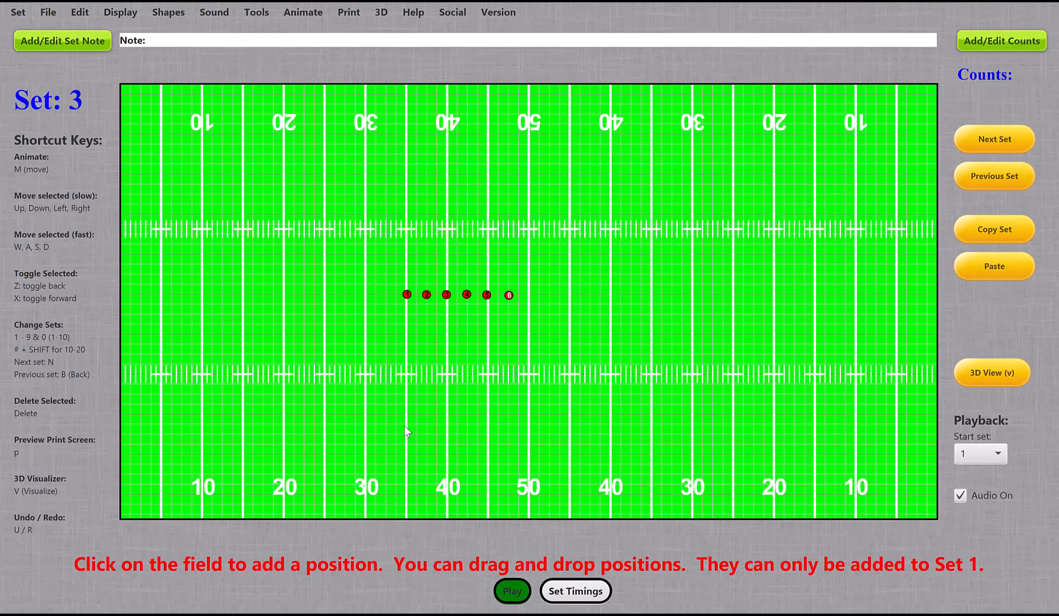
click(214, 12)
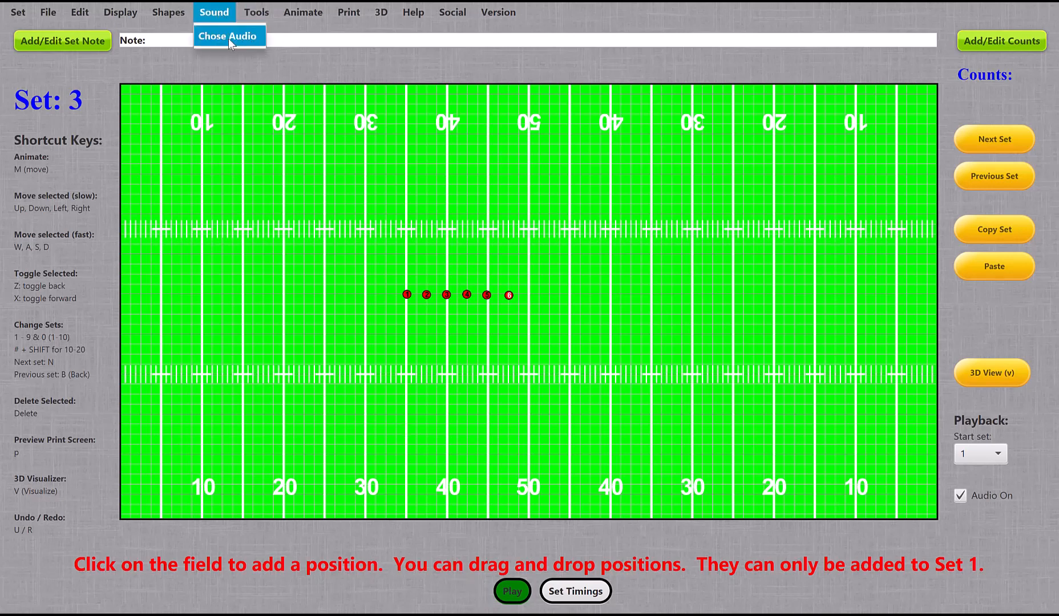
click(228, 38)
scroll(55, 199, up, 3)
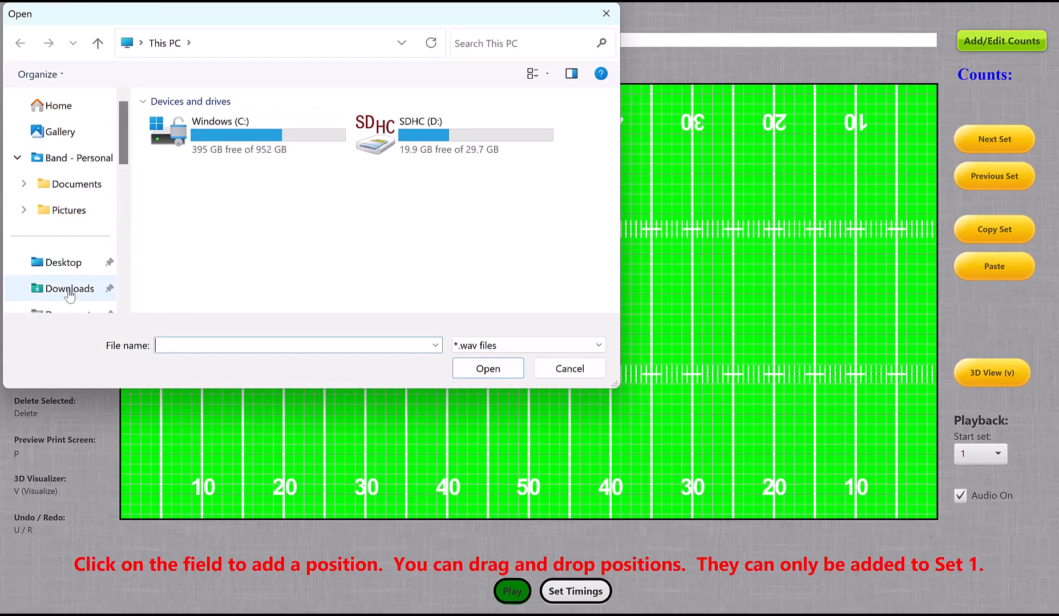
scroll(69, 292, down, 1)
click(69, 258)
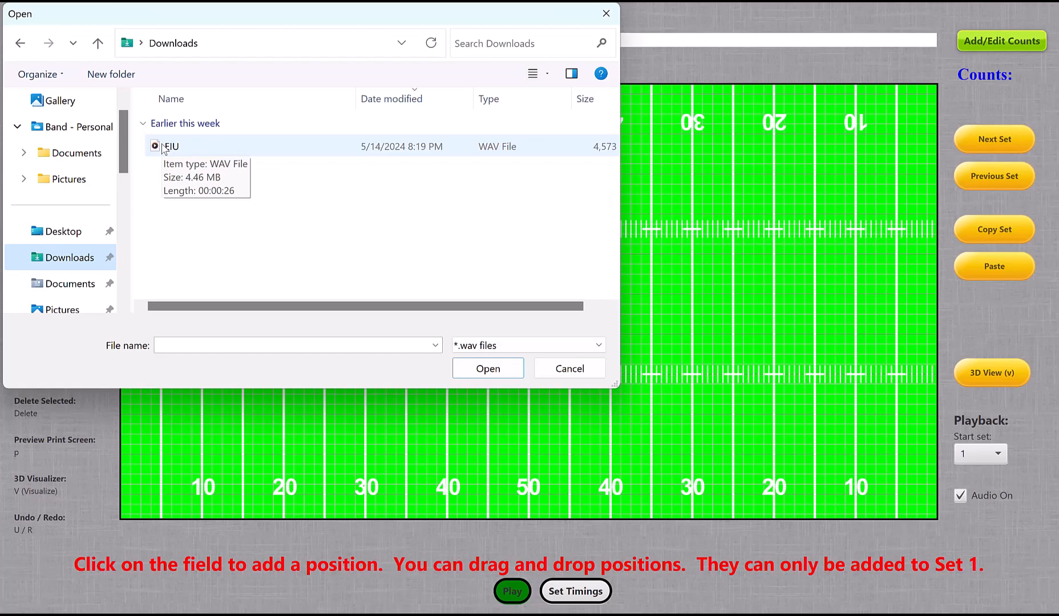
click(568, 370)
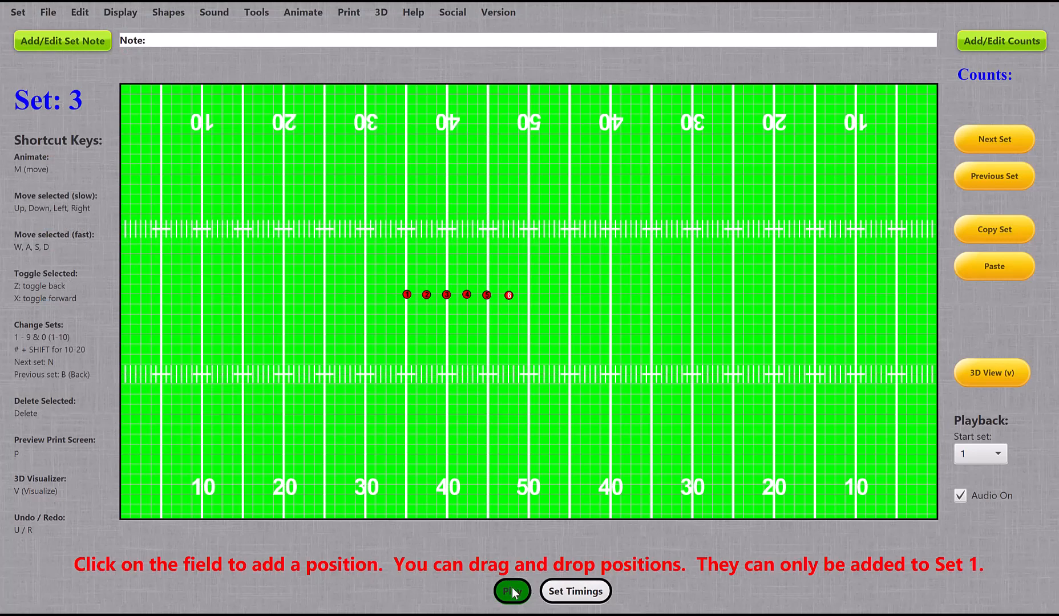
click(204, 14)
click(216, 35)
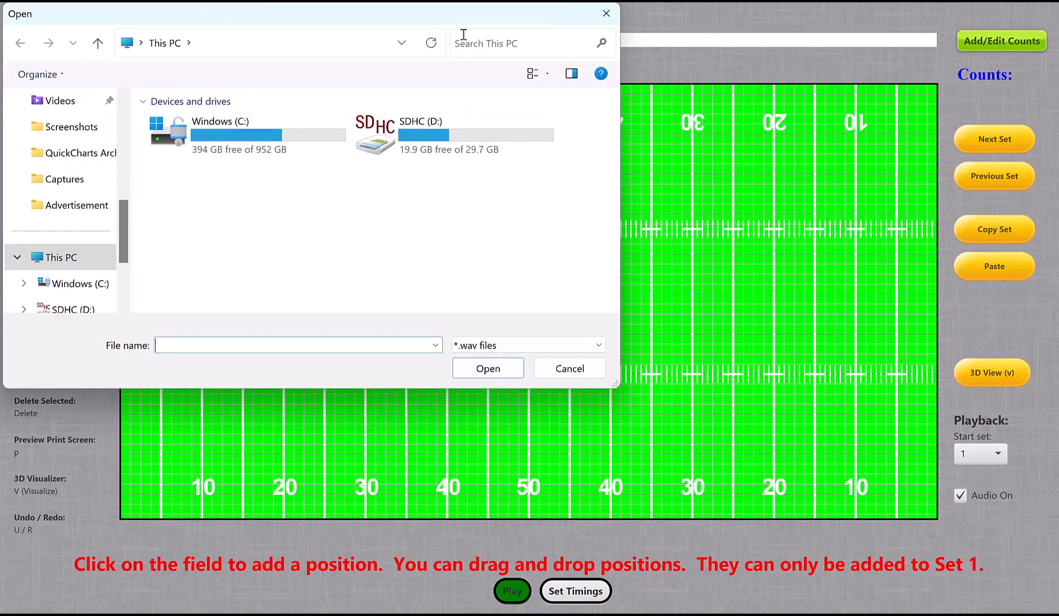
key(Escape)
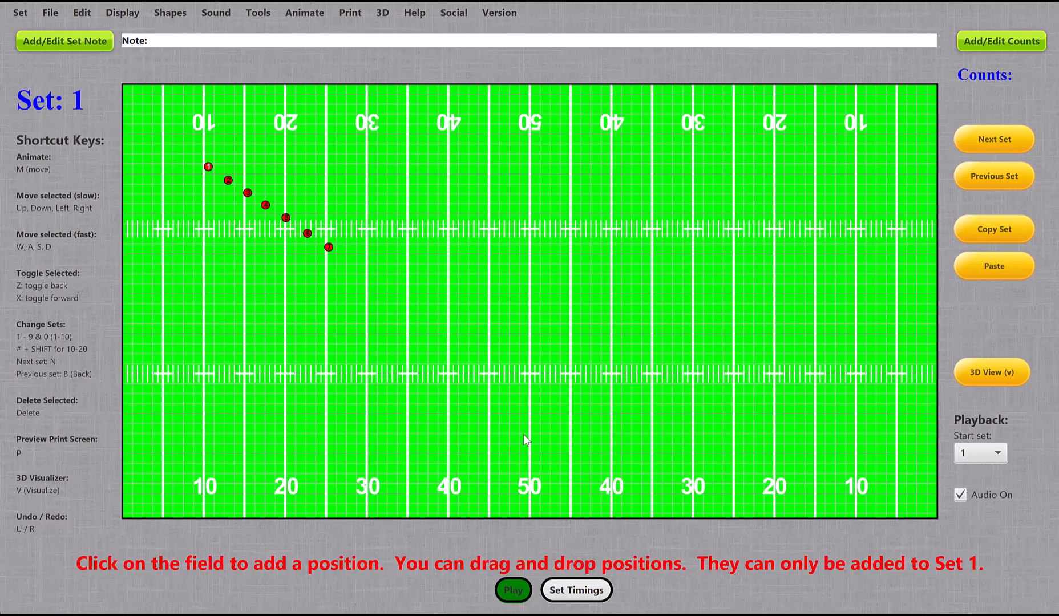
click(563, 595)
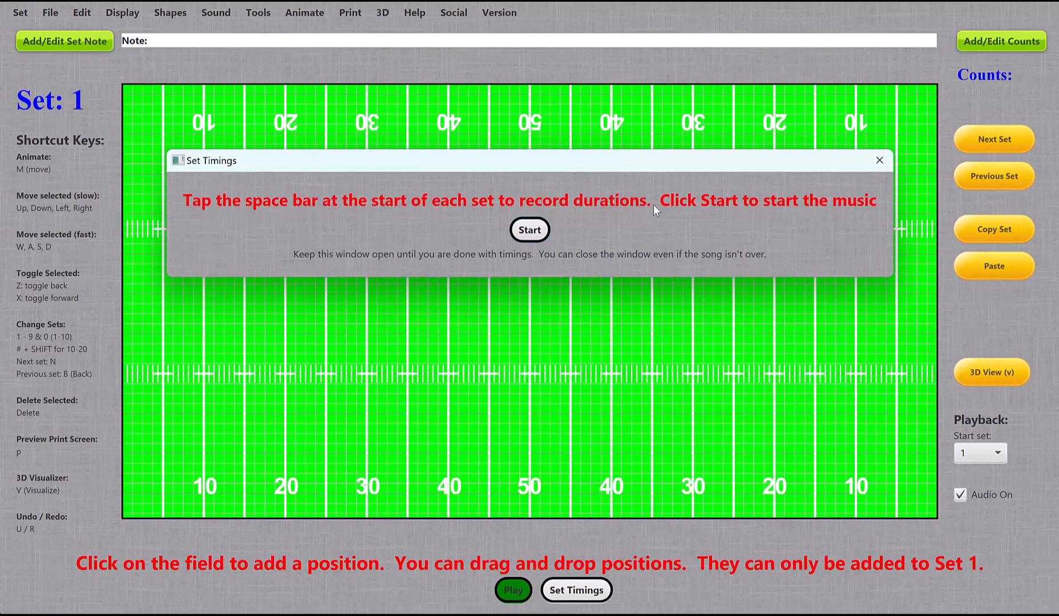
click(530, 233)
click(879, 160)
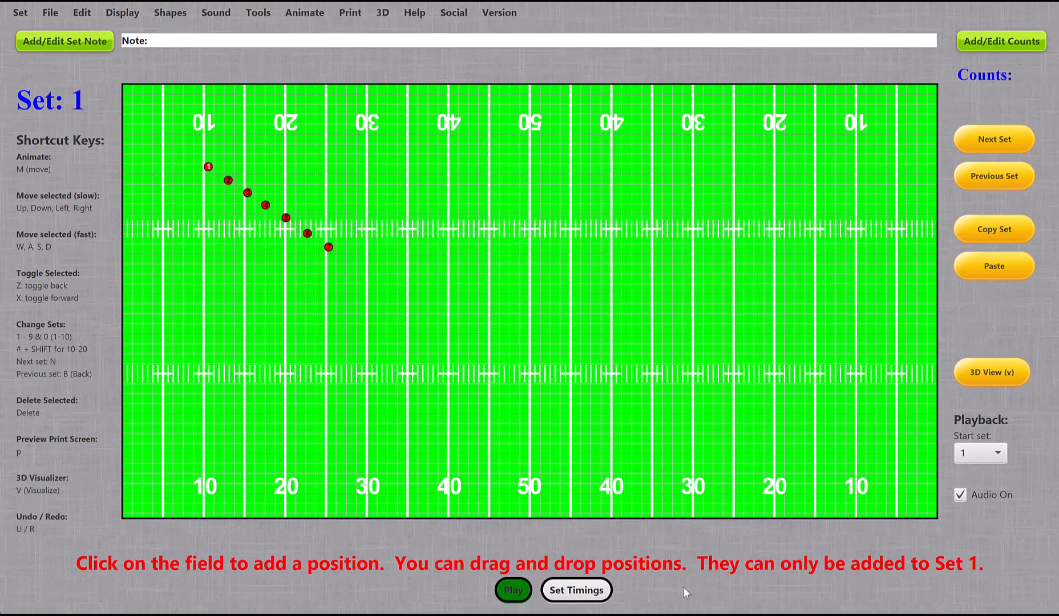
click(570, 592)
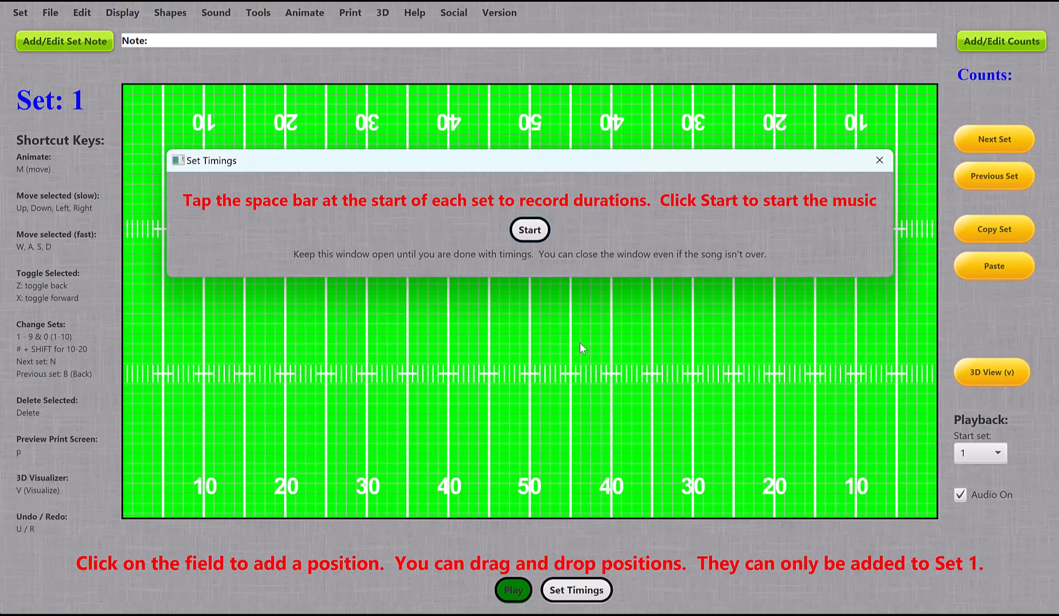
click(876, 162)
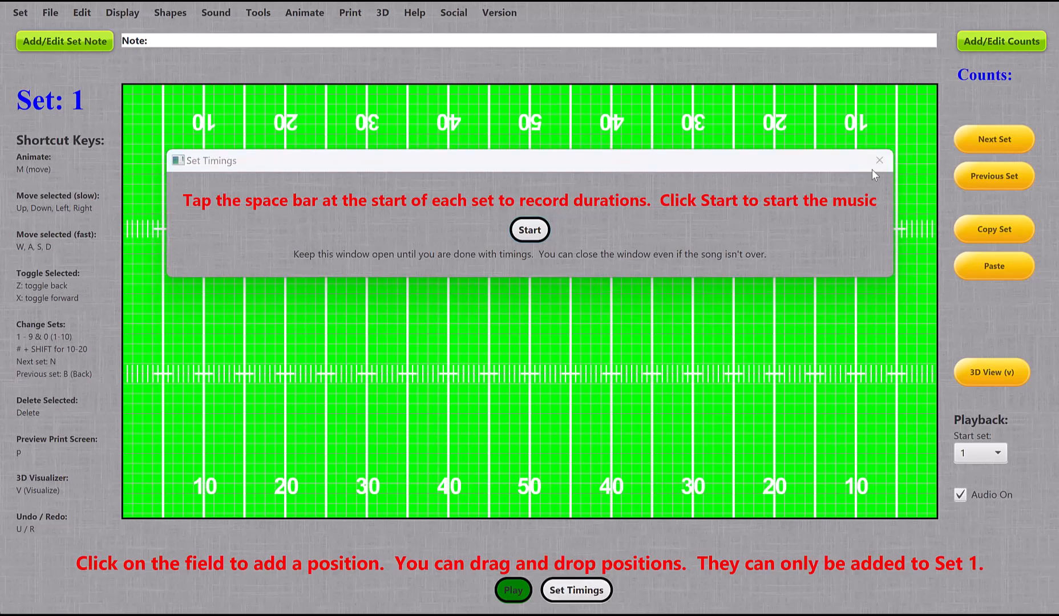
Start the music in Set Timings and record the duration of each set as it plays
click(584, 595)
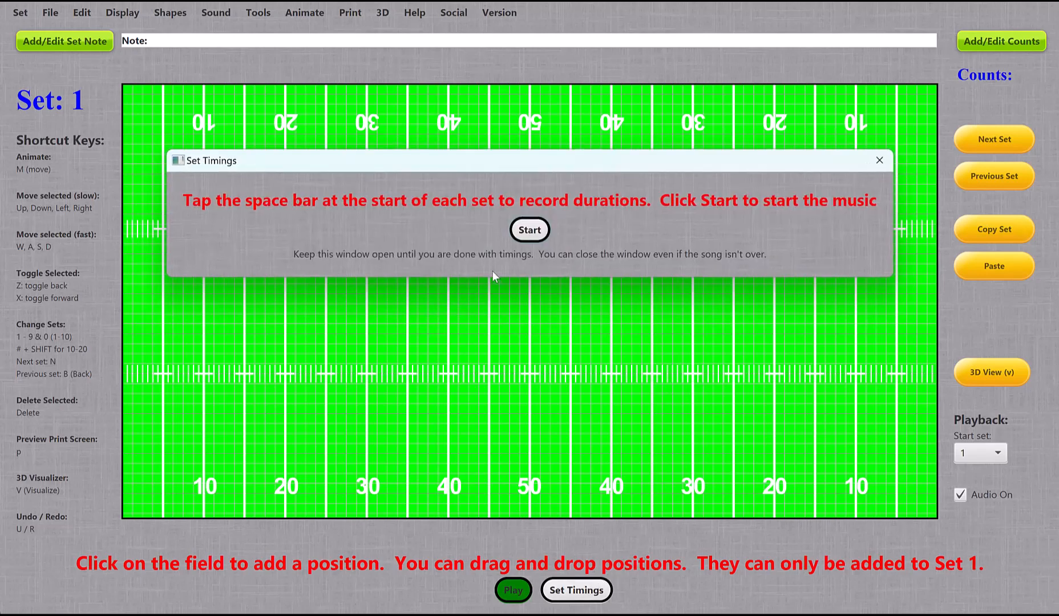
click(525, 235)
click(525, 236)
click(525, 235)
click(526, 235)
click(526, 235)
click(525, 235)
click(525, 235)
click(525, 235)
click(880, 161)
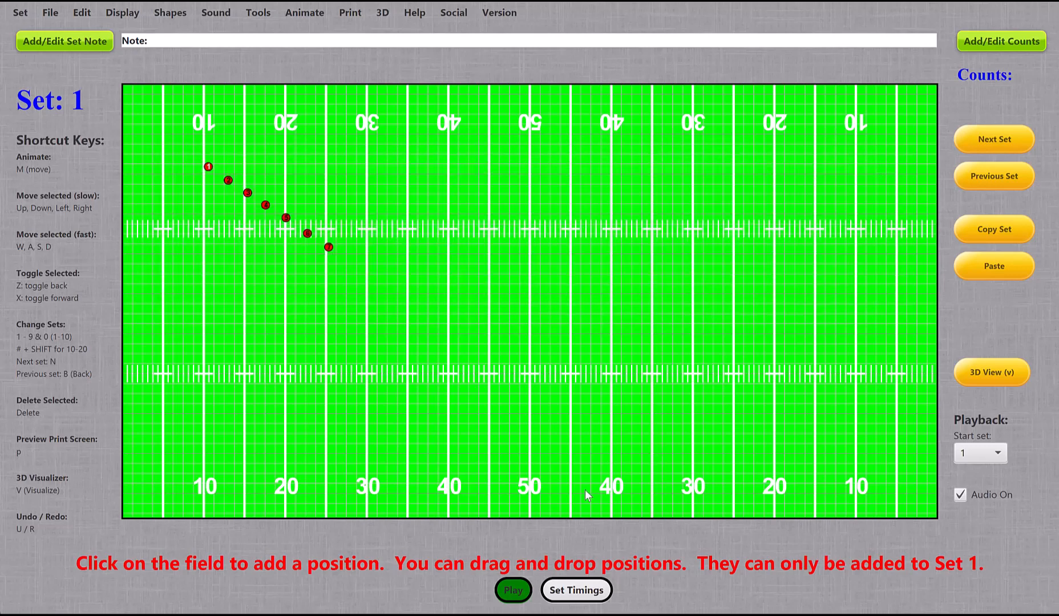
Play the drill from Set 1 using the recorded timings, and stop the playback
click(513, 591)
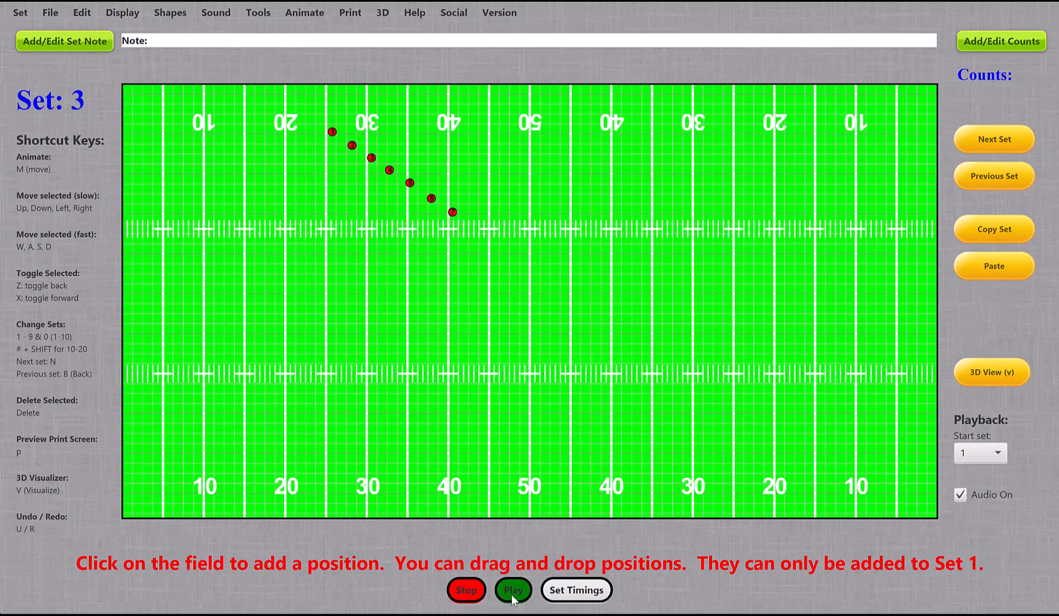
click(466, 592)
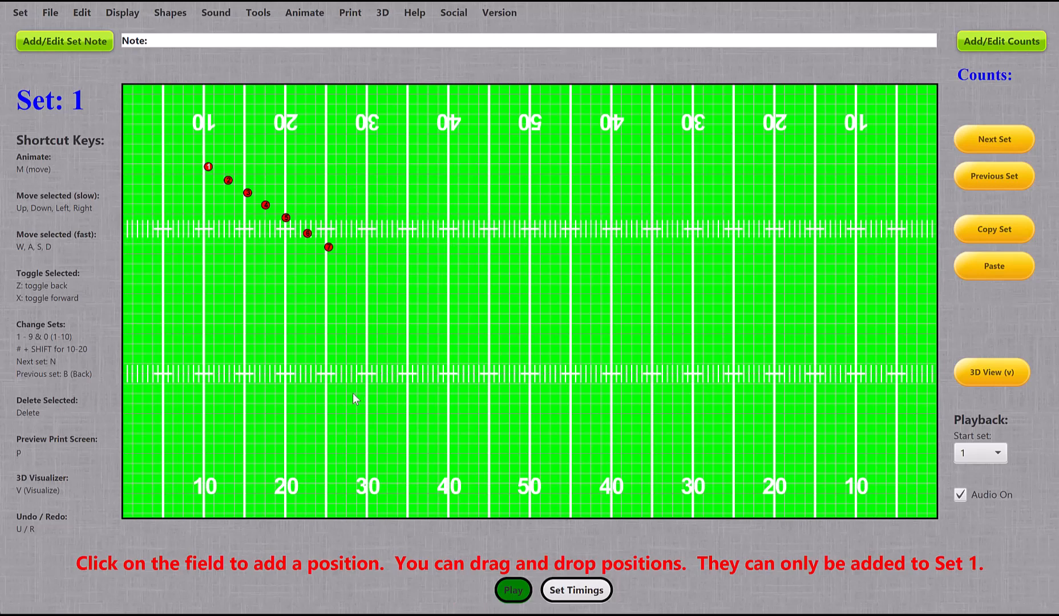
Advance through the sets one at a time from Set 1 to Set 7
key(n)
key(n)
key(n)
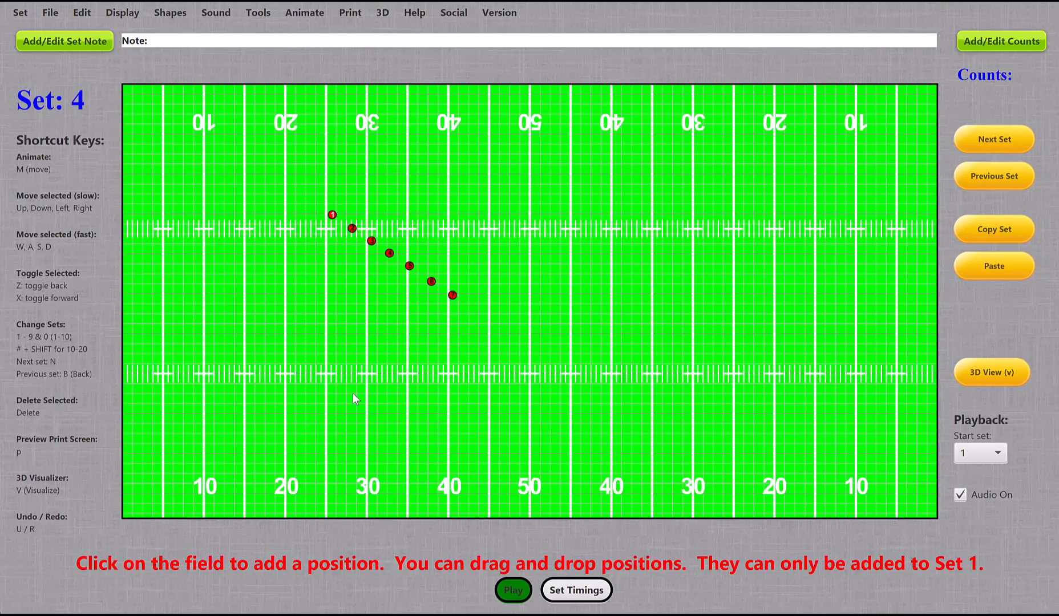
key(n)
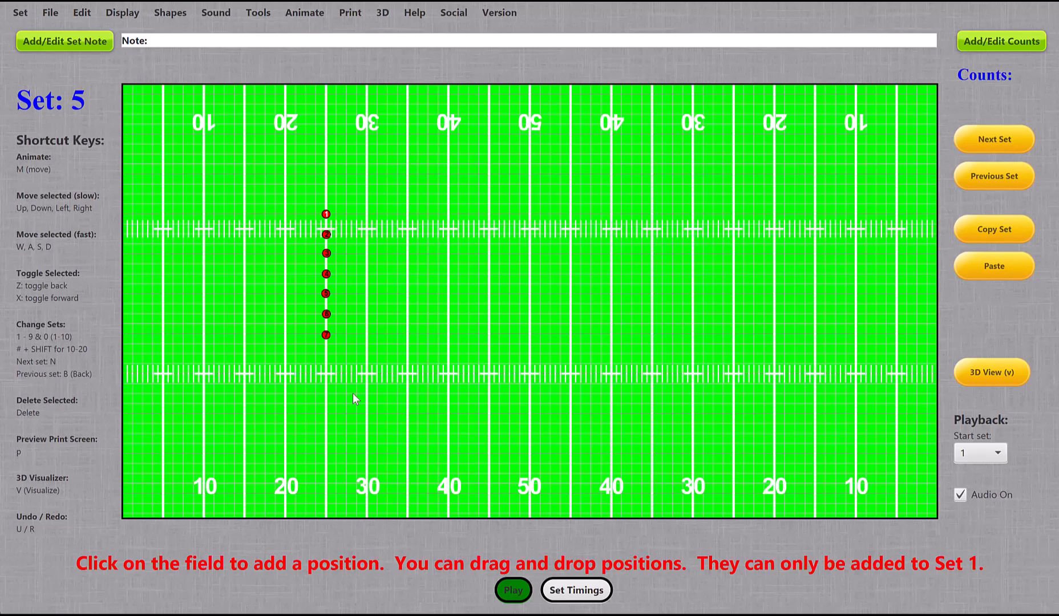
key(n)
key(n)
In Set 7, move positions 2 through 7 into an evenly spaced horizontal row extending from position 1 to the 40-yard line
drag(326, 234, 348, 216)
drag(326, 253, 367, 219)
drag(327, 275, 389, 215)
drag(326, 293, 409, 215)
drag(328, 316, 430, 218)
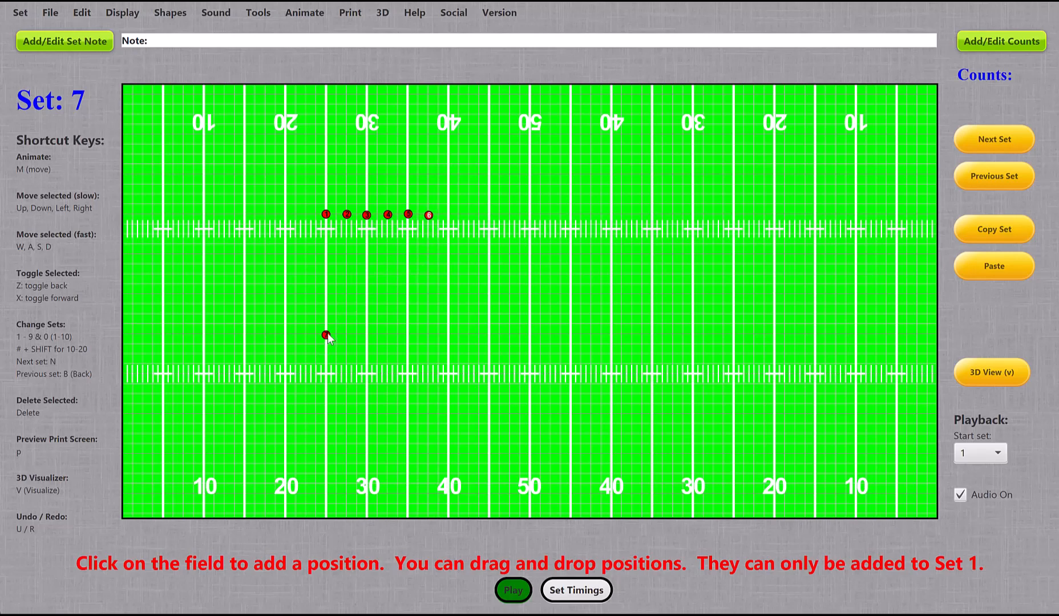
drag(330, 338, 450, 217)
click(429, 216)
Play the updated drill from Set 1, and set the playback start set to 4
click(513, 591)
click(999, 454)
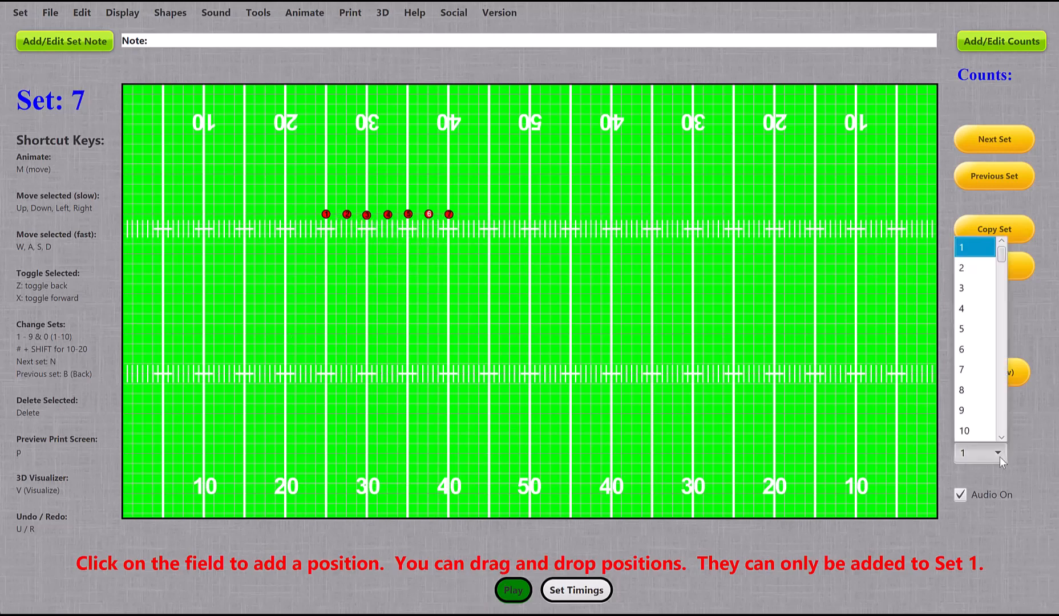
click(966, 307)
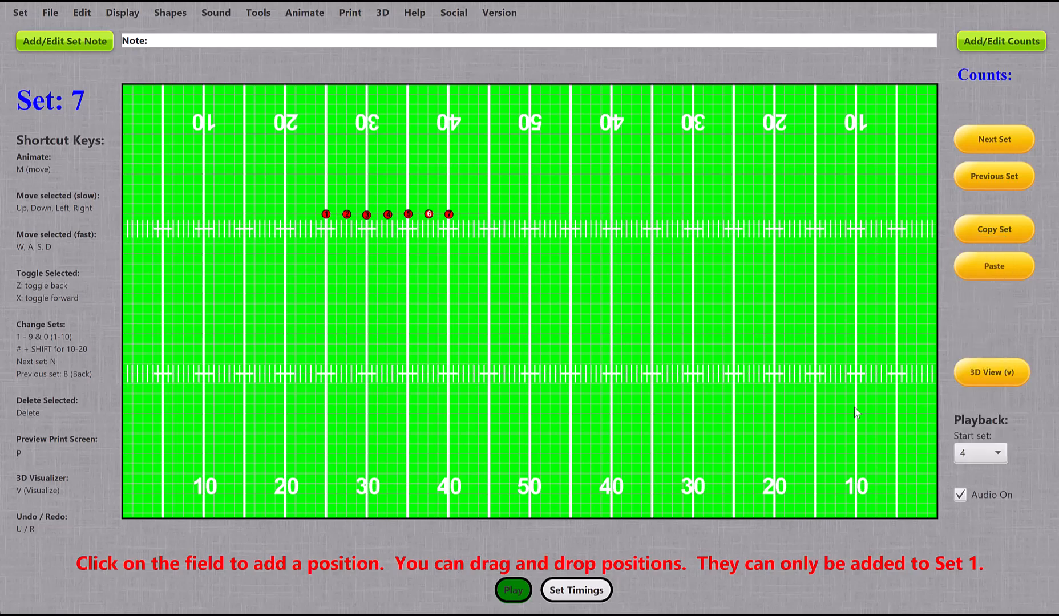
Play the drill from Set 4 on the field and animate it in the 3D visualizer, ending with playback stopped
click(514, 594)
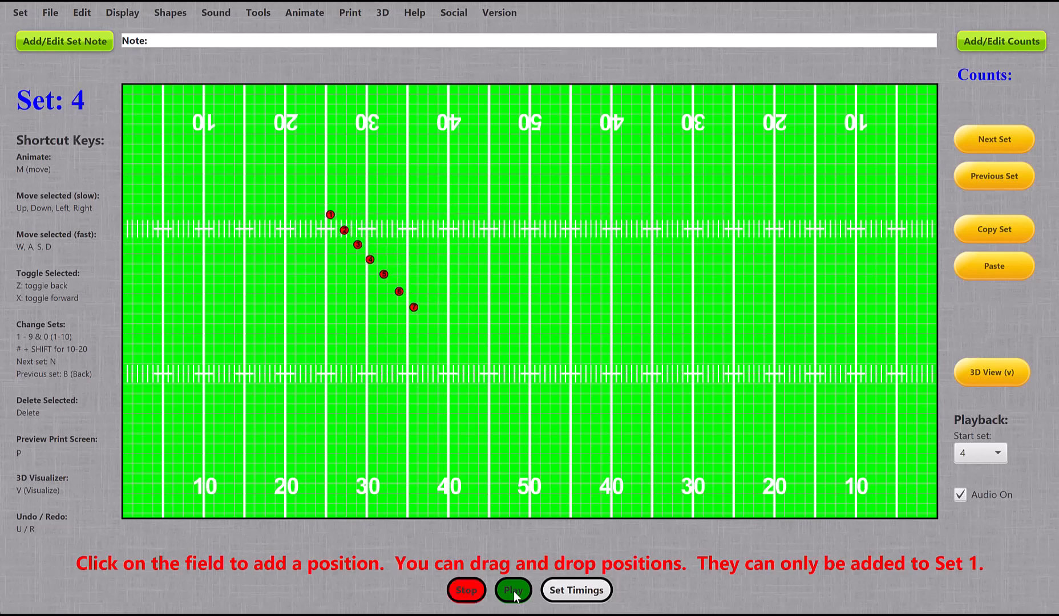
click(472, 594)
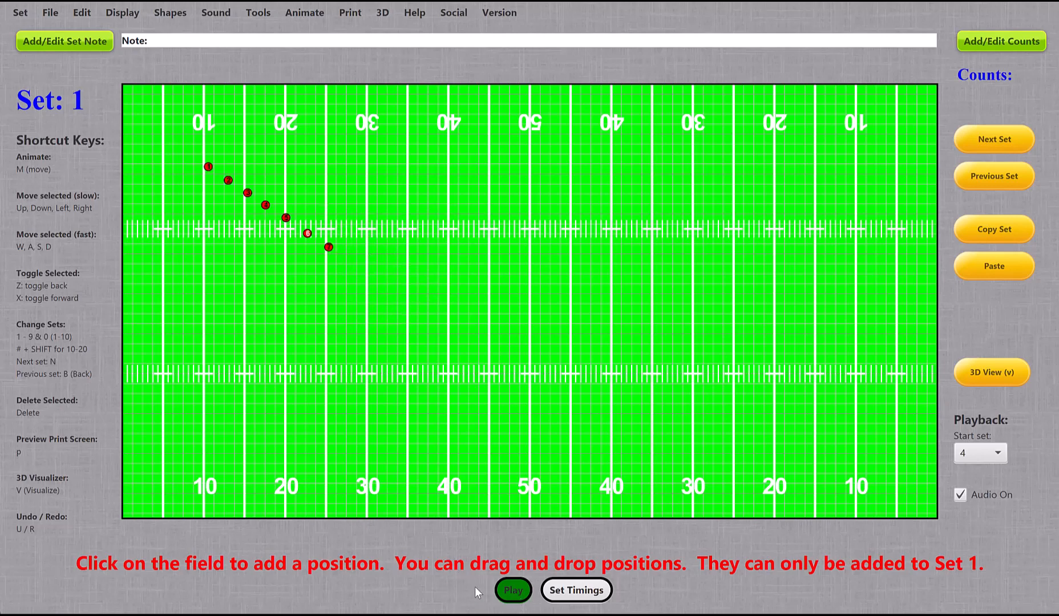
key(v)
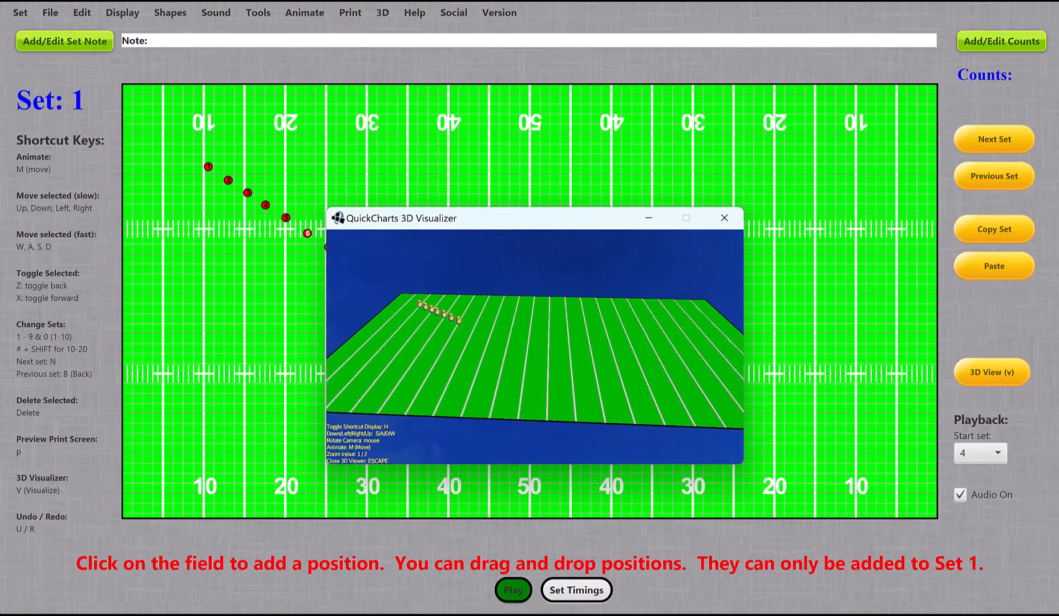
key(m)
key(Escape)
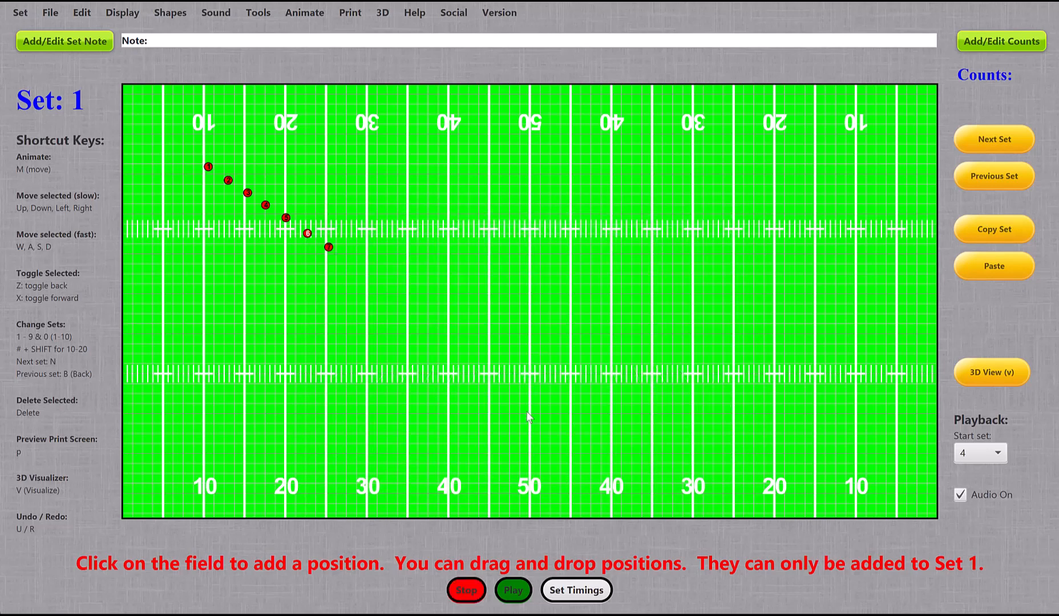
click(467, 592)
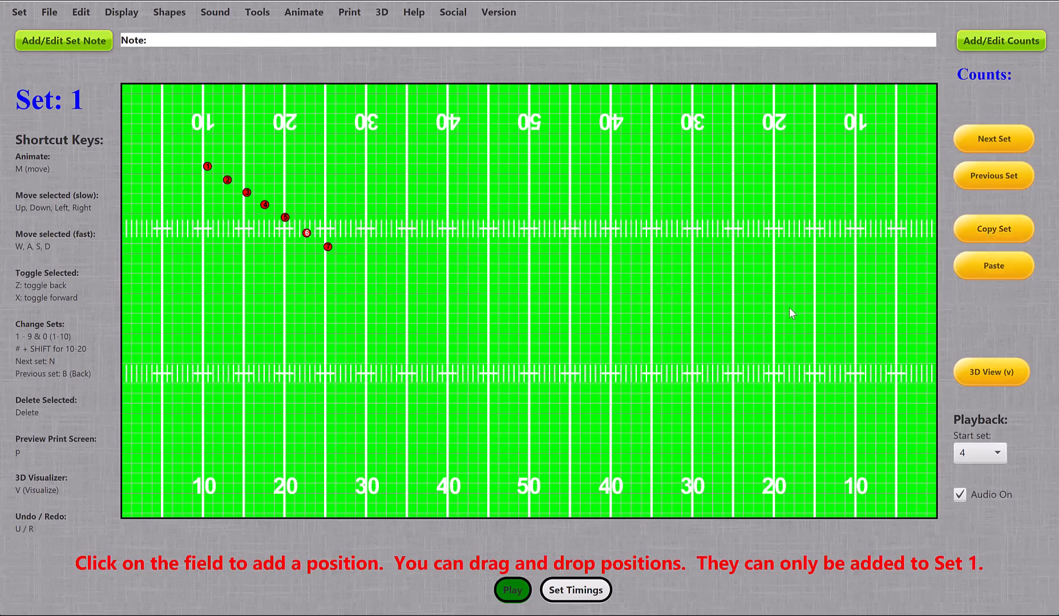
Copy the formation from Set 1 and paste it into Set 8
key(7)
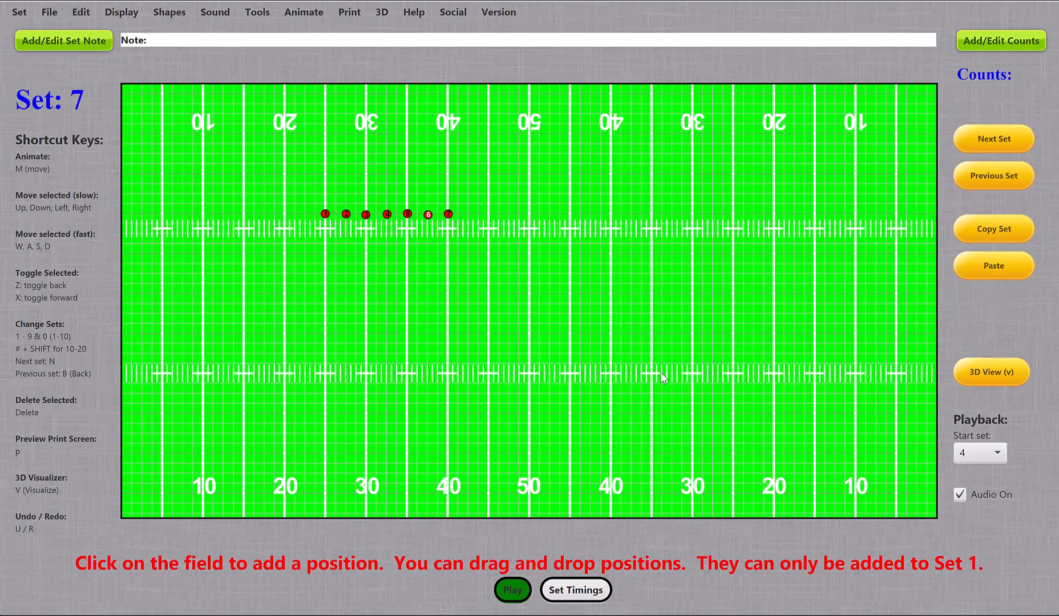
key(1)
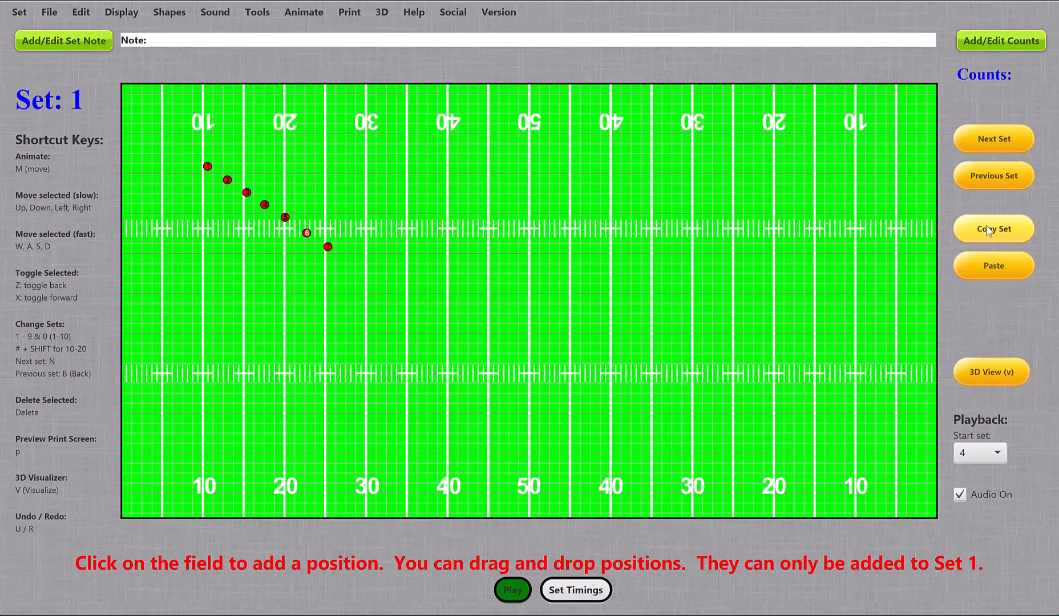
key(8)
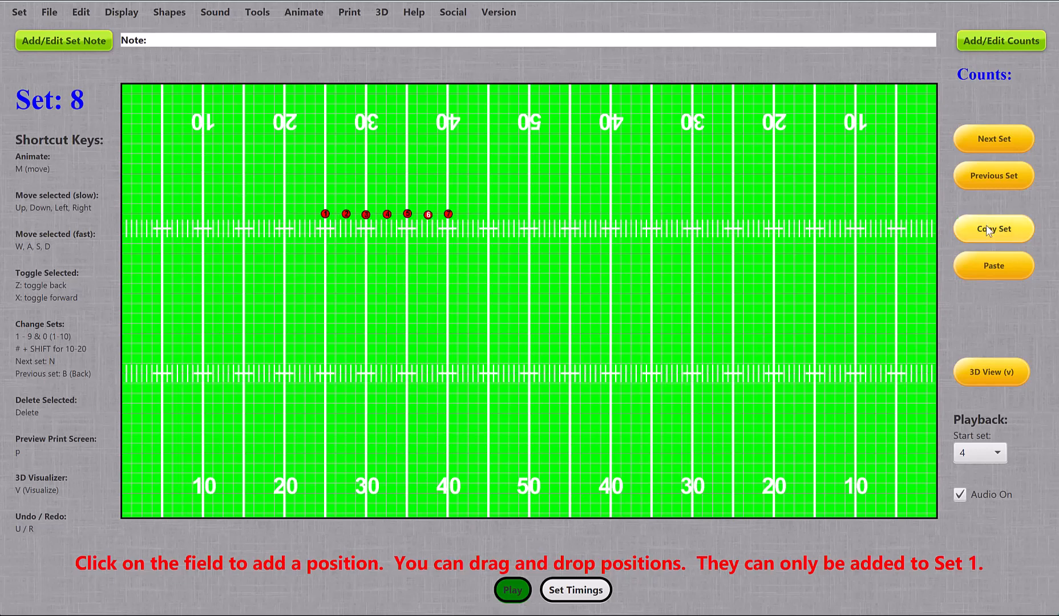
click(989, 265)
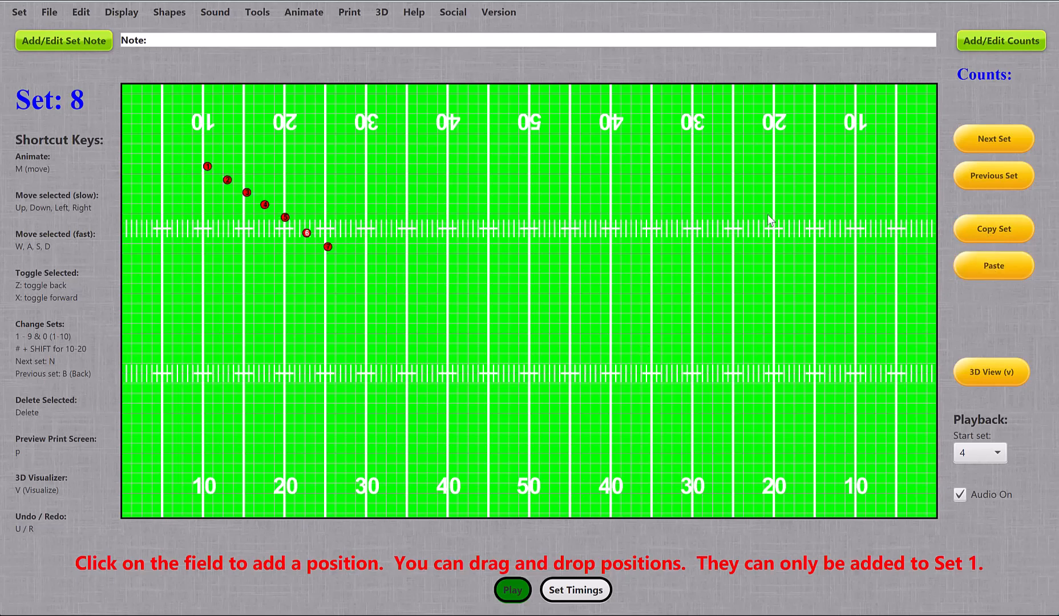
In Set 9, scatter positions 1, 2, 3, 6 and 7 to irregular spots across the field
key(1)
key(8)
key(9)
drag(207, 167, 450, 170)
drag(227, 184, 221, 287)
drag(247, 193, 590, 515)
drag(328, 247, 460, 234)
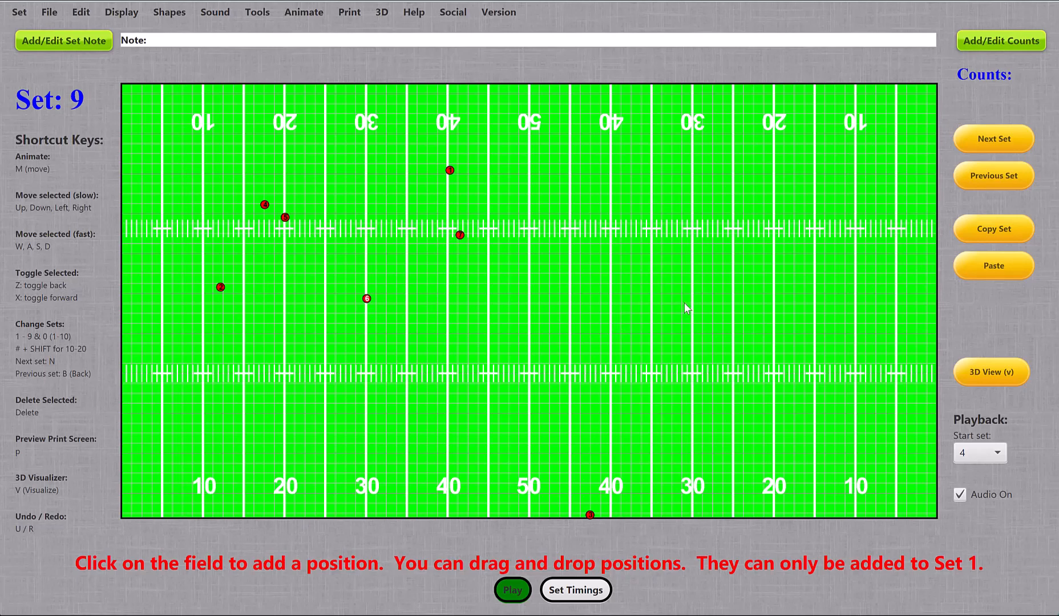
Copy the formation from Set 8 and paste it over the scattered positions in Set 9
key(b)
click(987, 231)
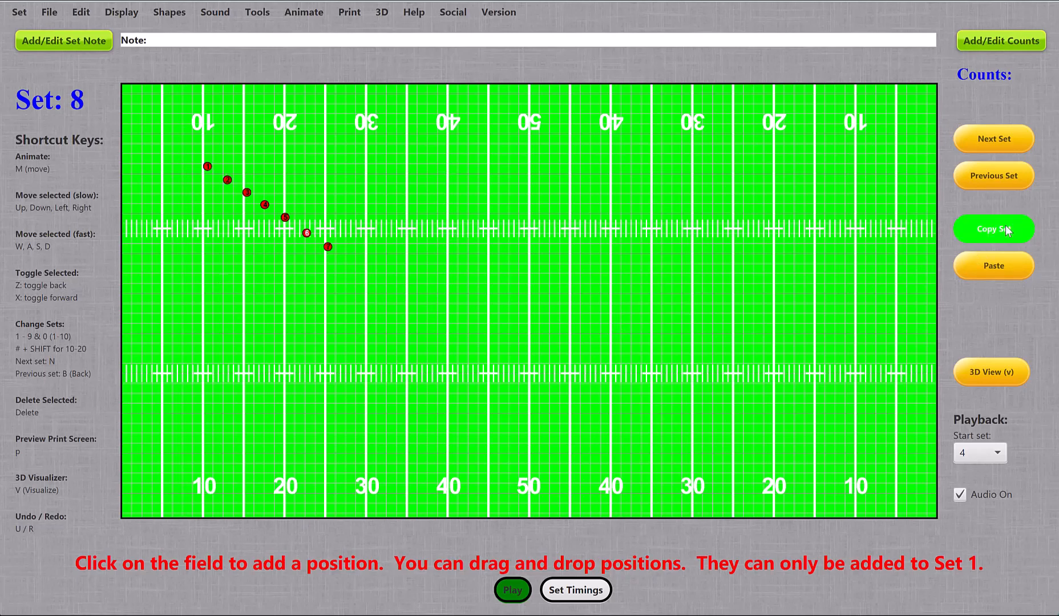
key(n)
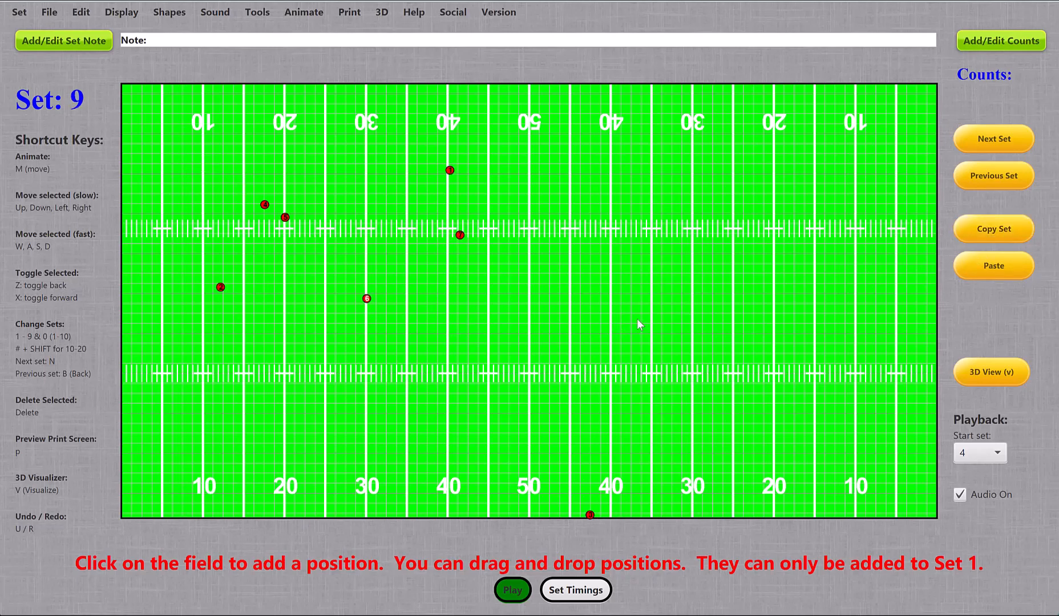
click(988, 263)
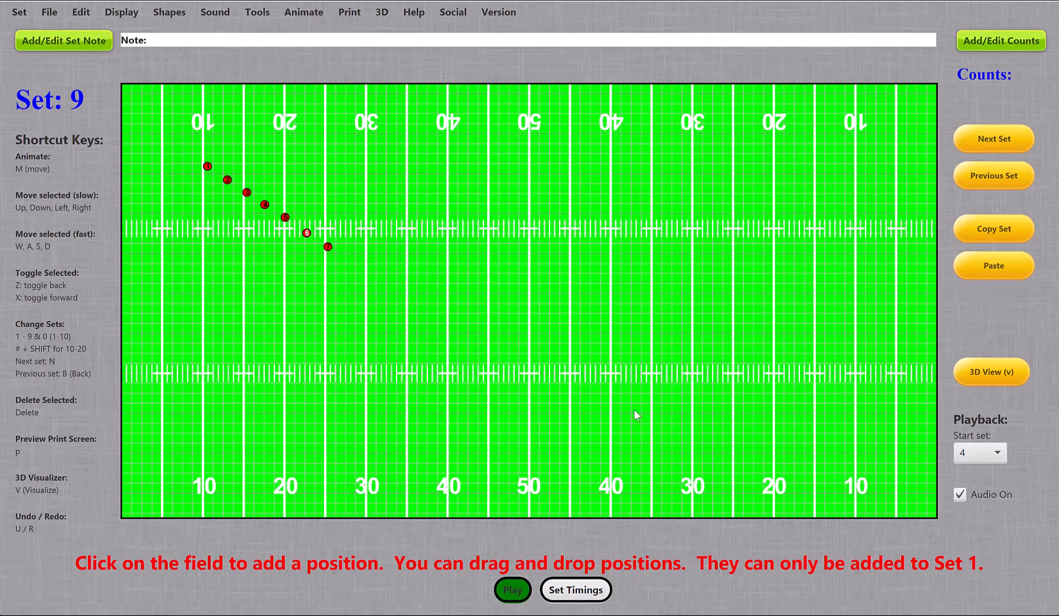
Start a new project without saving the current one, and try to paste the copied formation into Set 1
click(49, 13)
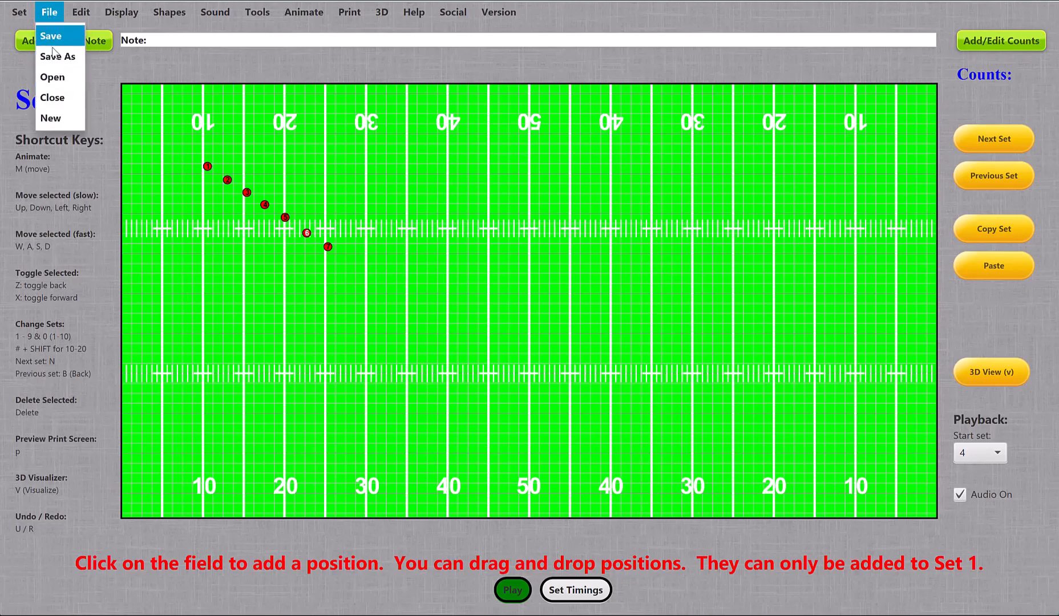
click(59, 118)
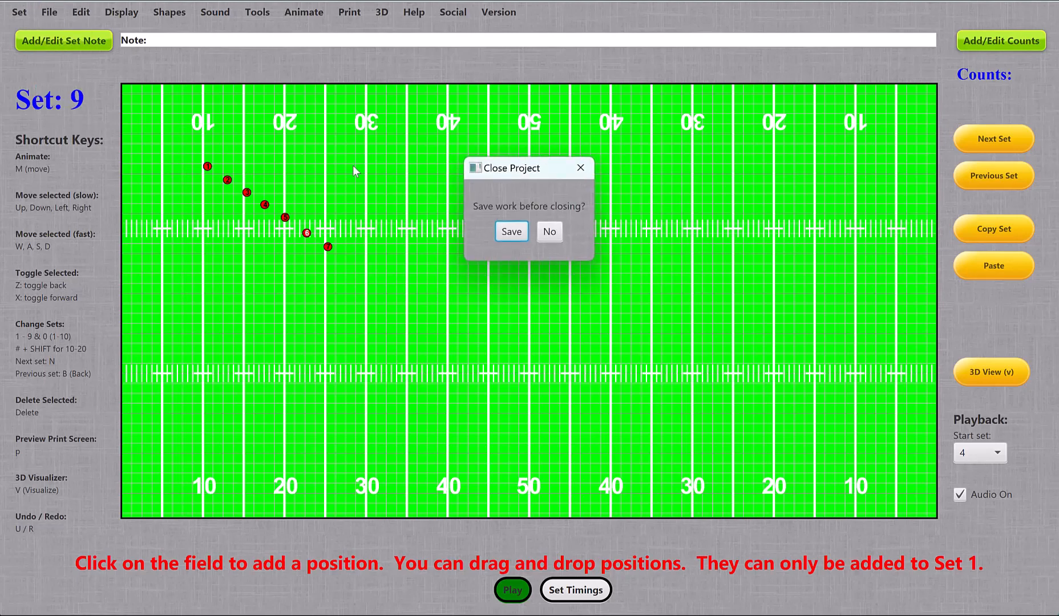
click(549, 232)
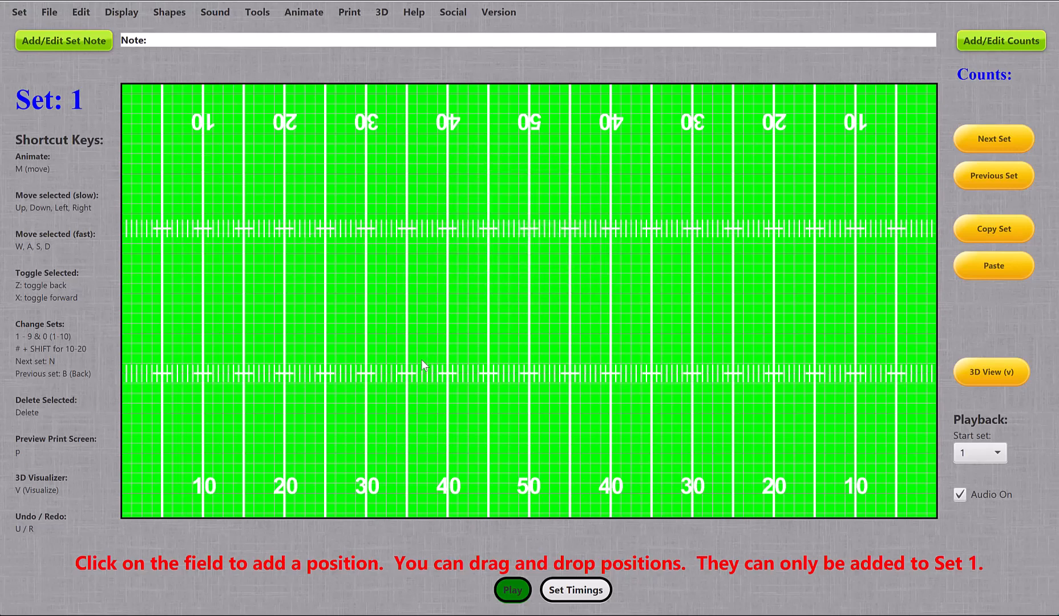
click(983, 267)
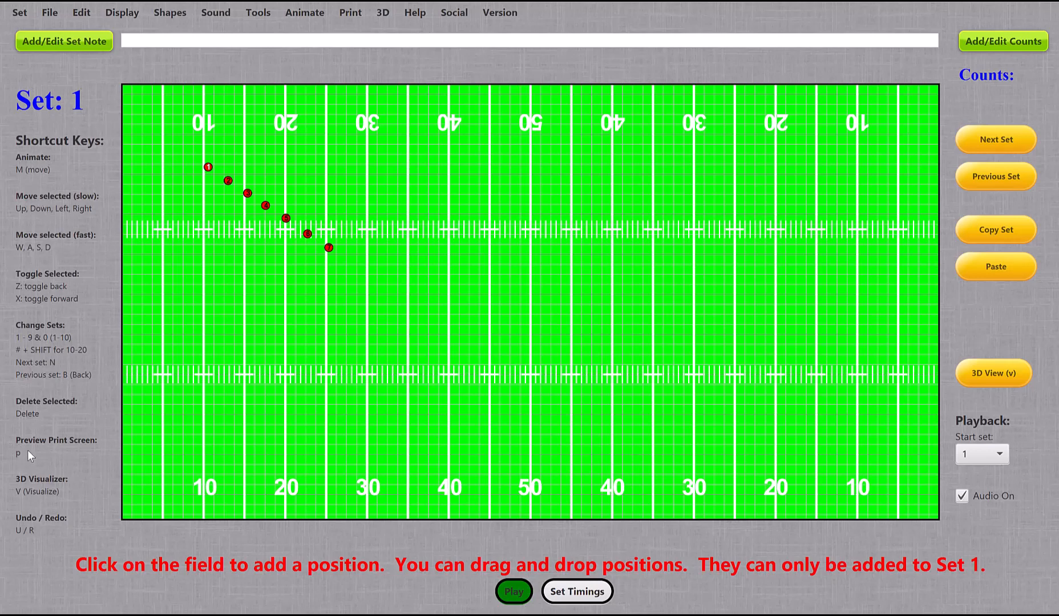
Preview the printable chart of Set 1 and close the preview
key(p)
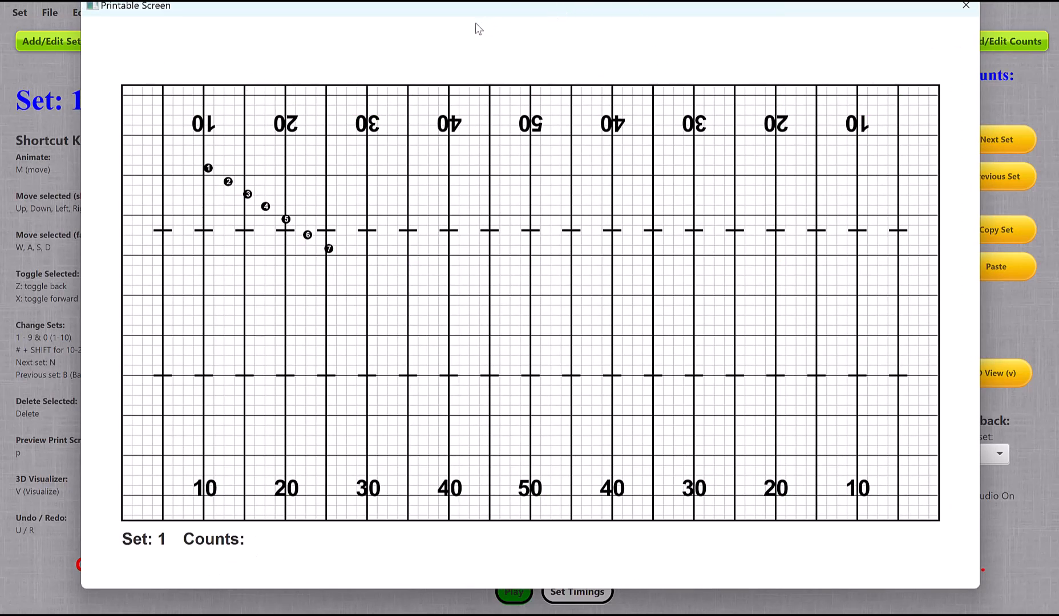
click(970, 7)
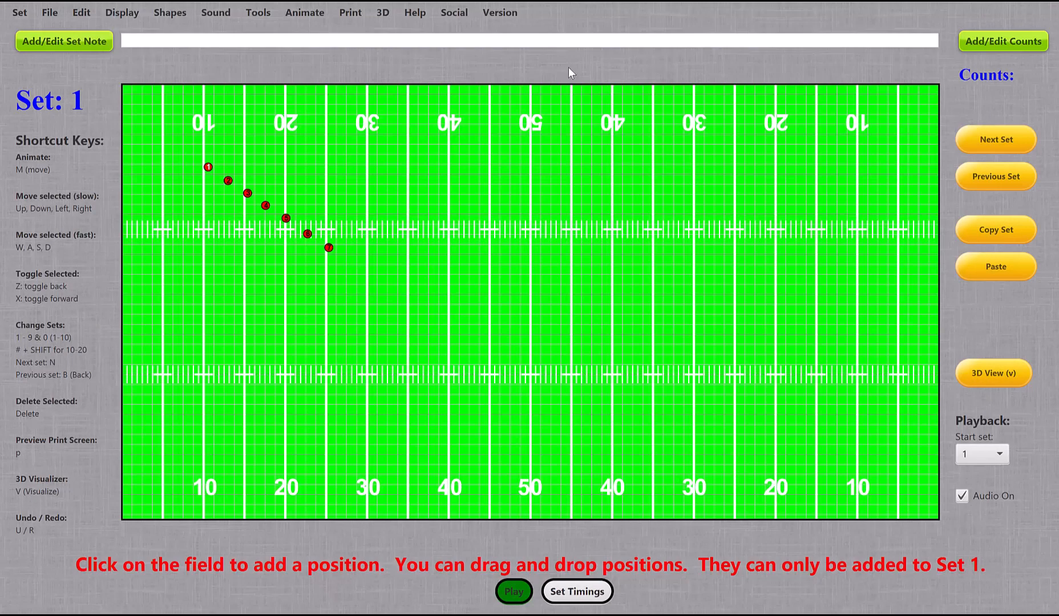
Add a three-line note to Set 1: "Face the front", "Full Volume! FFF!" and "alsdhfalksdjf;lkajdf;lkjsa;dlkjf;lkj", and compare it with the note of Set 2
click(59, 44)
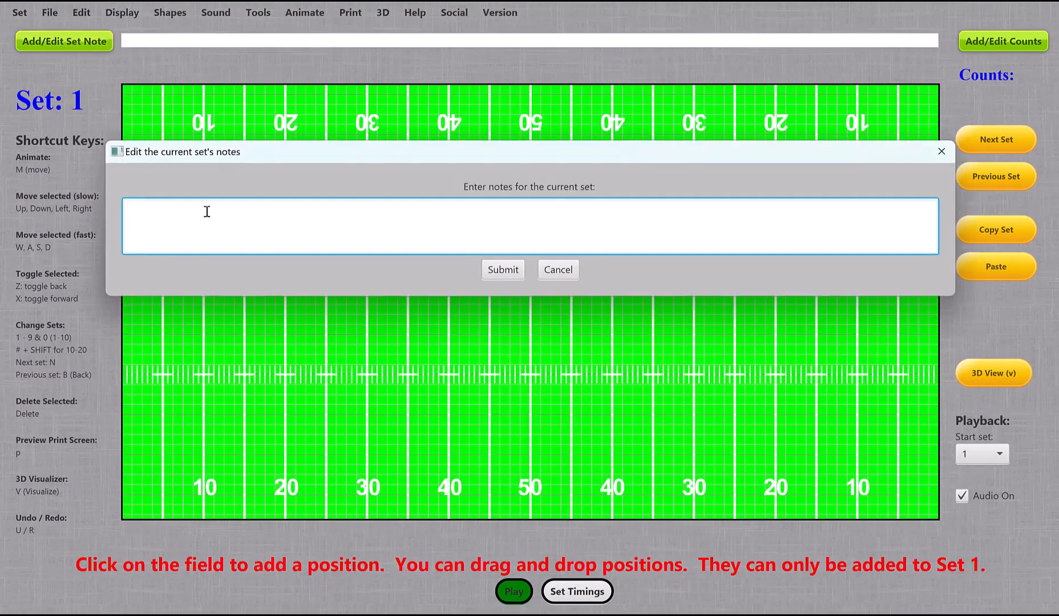
text(Face the front)
key(Return)
text(Full Volume!)
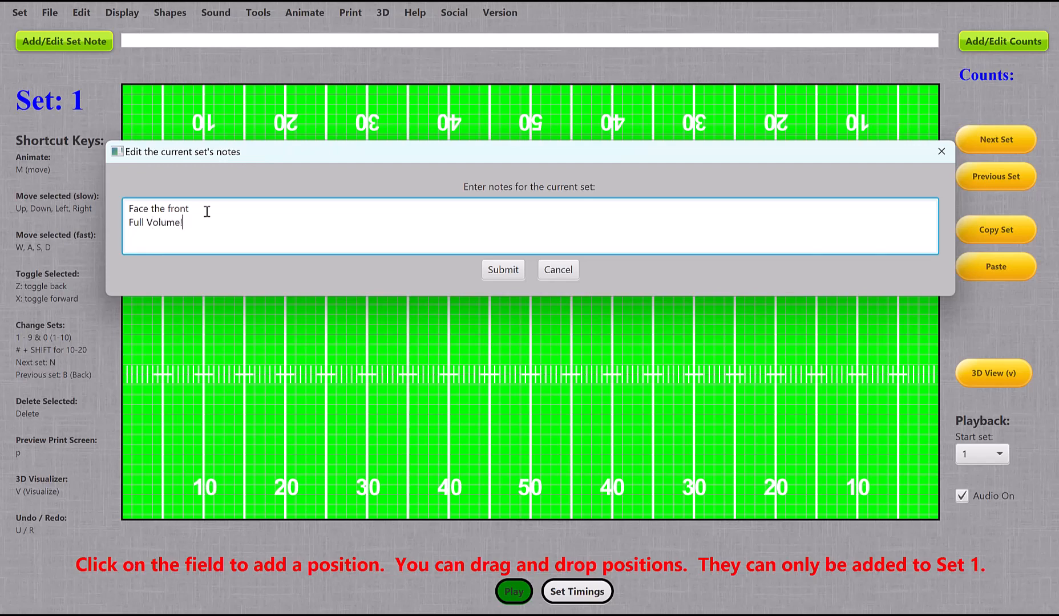
text(  FFF)
text(alsdhfalksdjf;lkajdf;lkjsa;dlkj)
text(f;lkj)
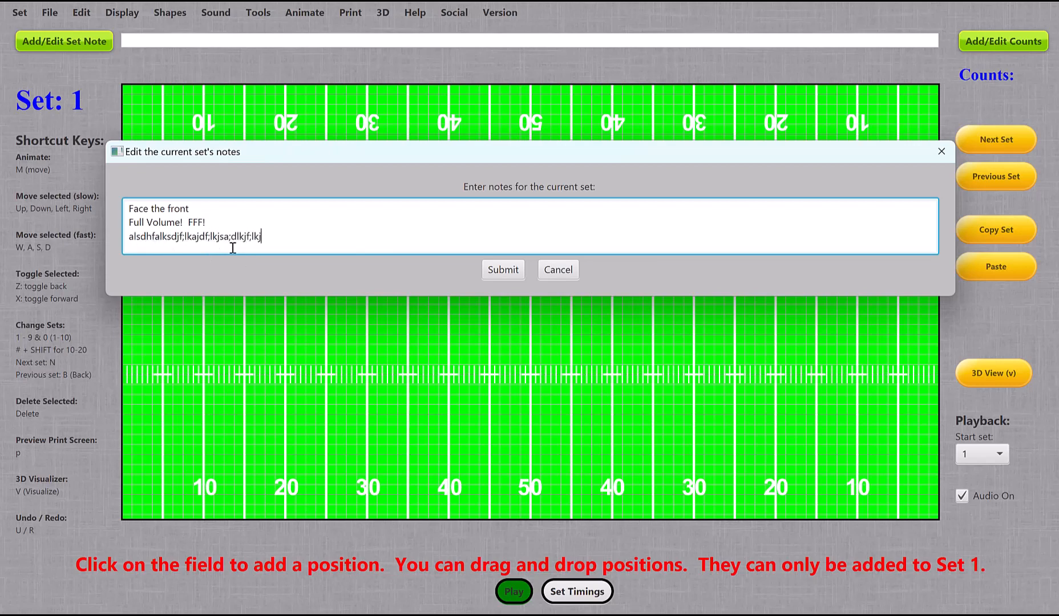
click(505, 271)
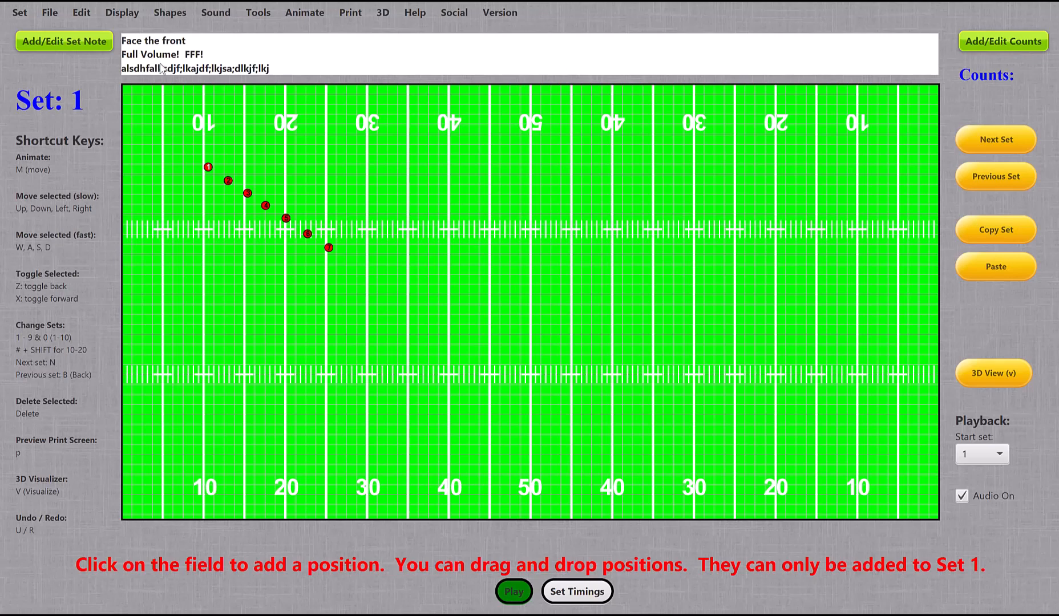
key(n)
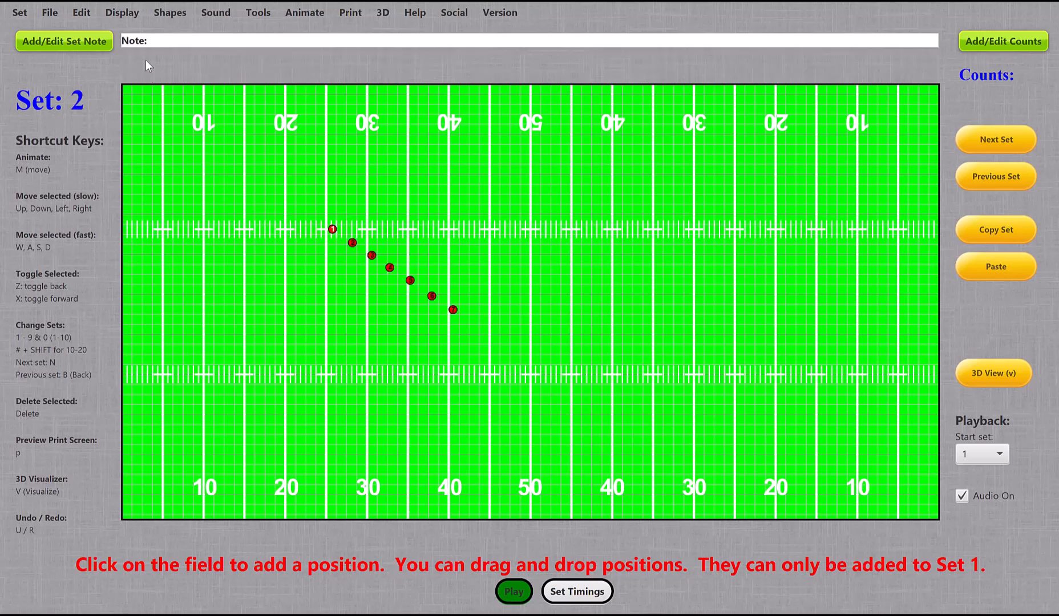
key(b)
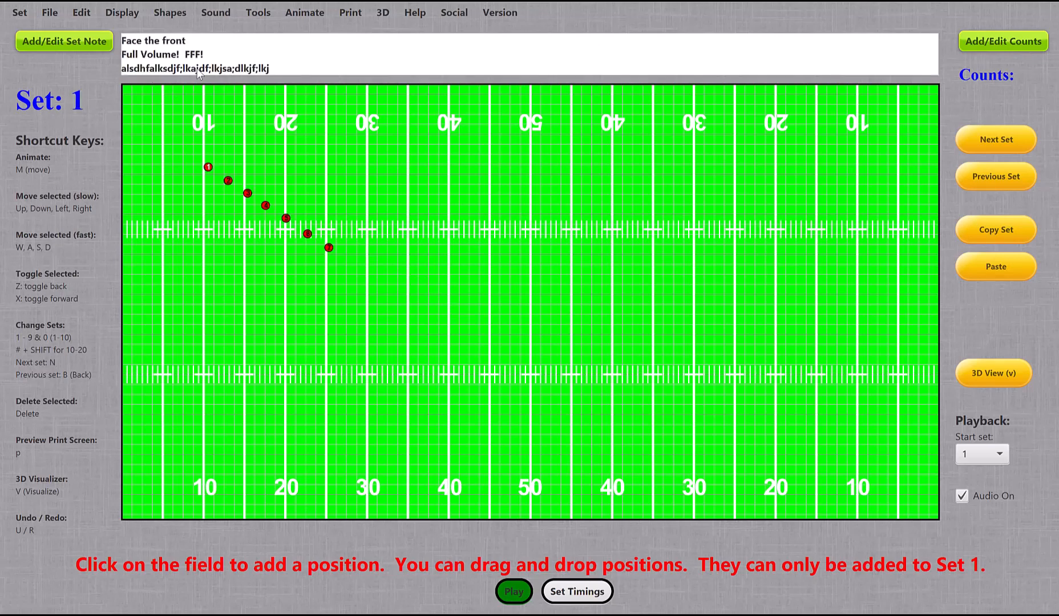
Set the counts for Set 1 to 8 and check the printable chart with its note and counts
click(965, 40)
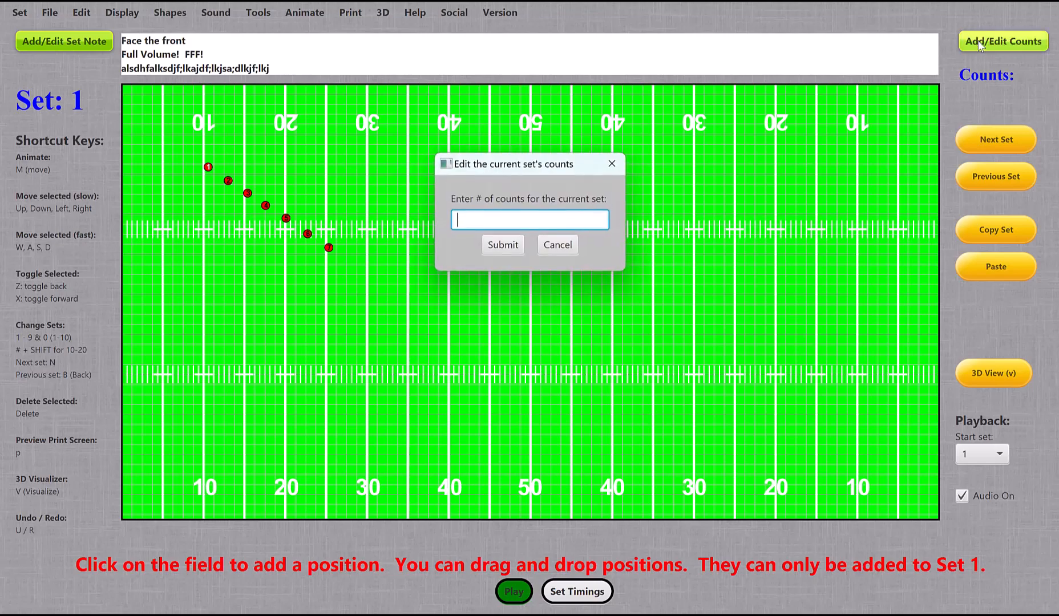
text(8)
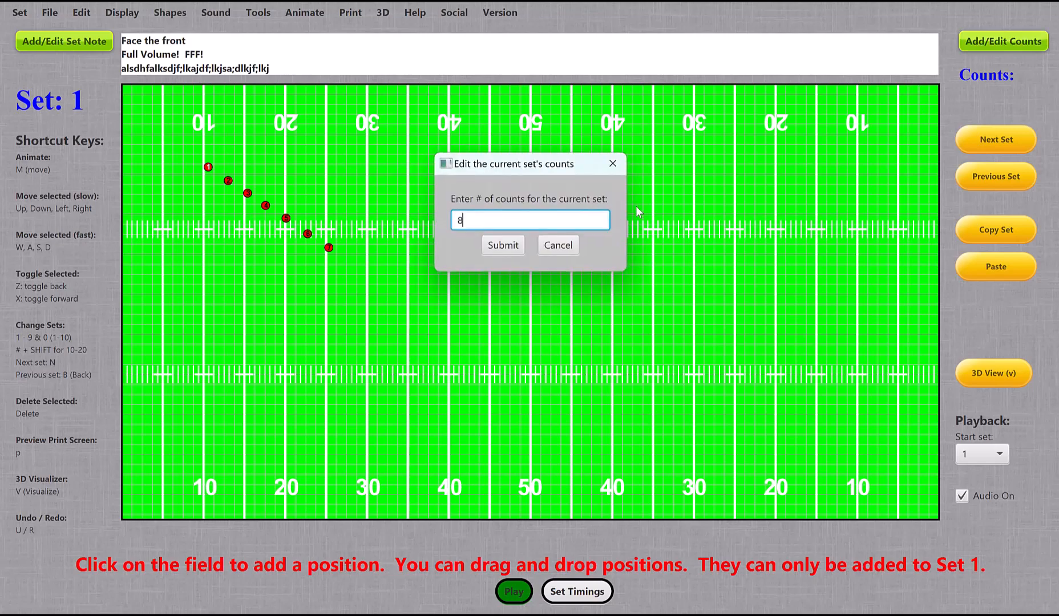
click(503, 245)
key(p)
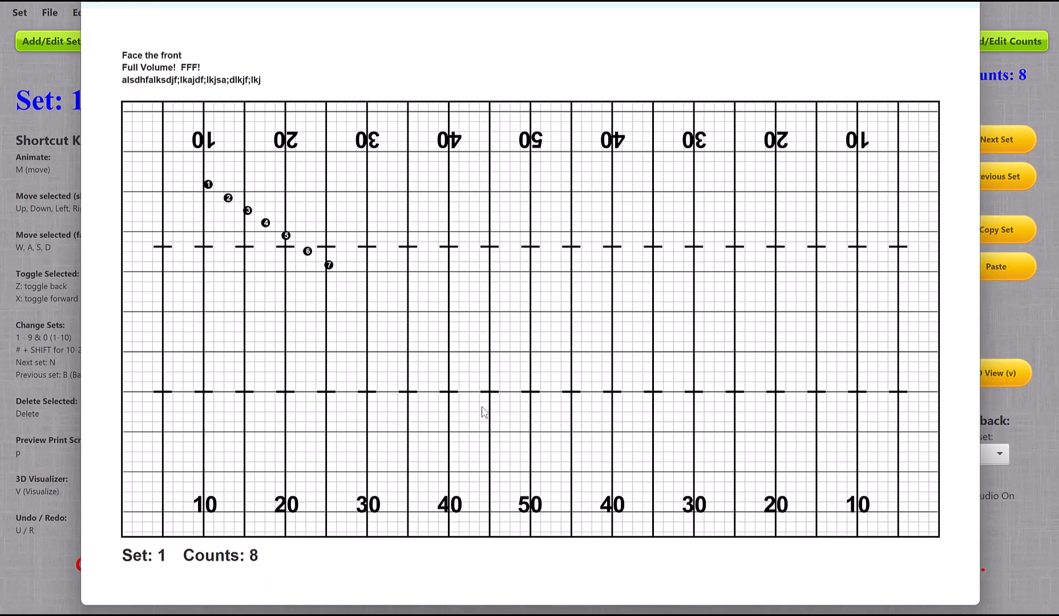
click(969, 7)
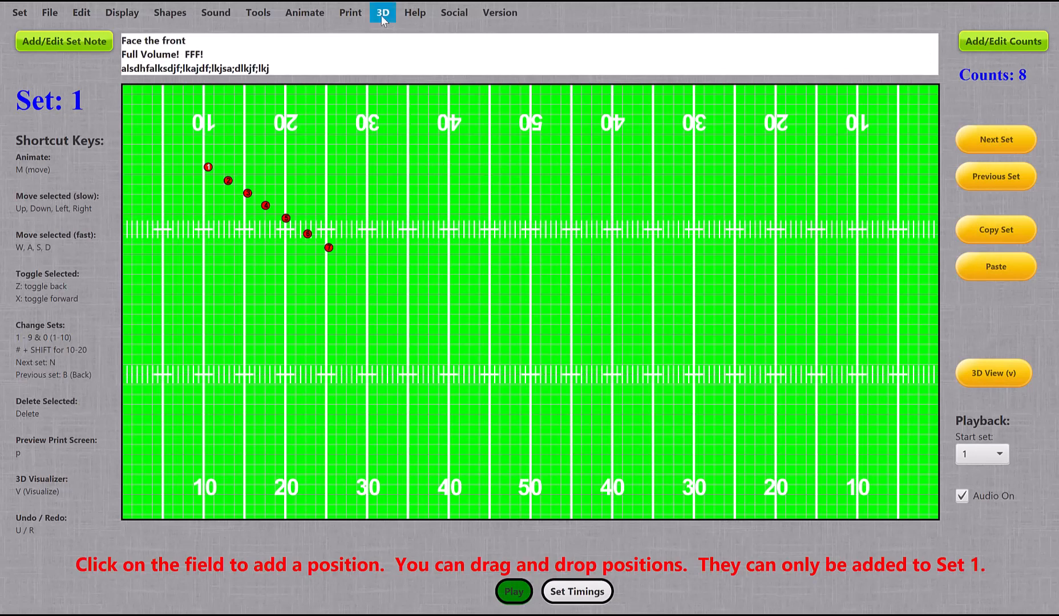
Generate PDF drill charts for Sets 1 to 5 and save them as demo in Downloads, replacing the existing file
click(349, 15)
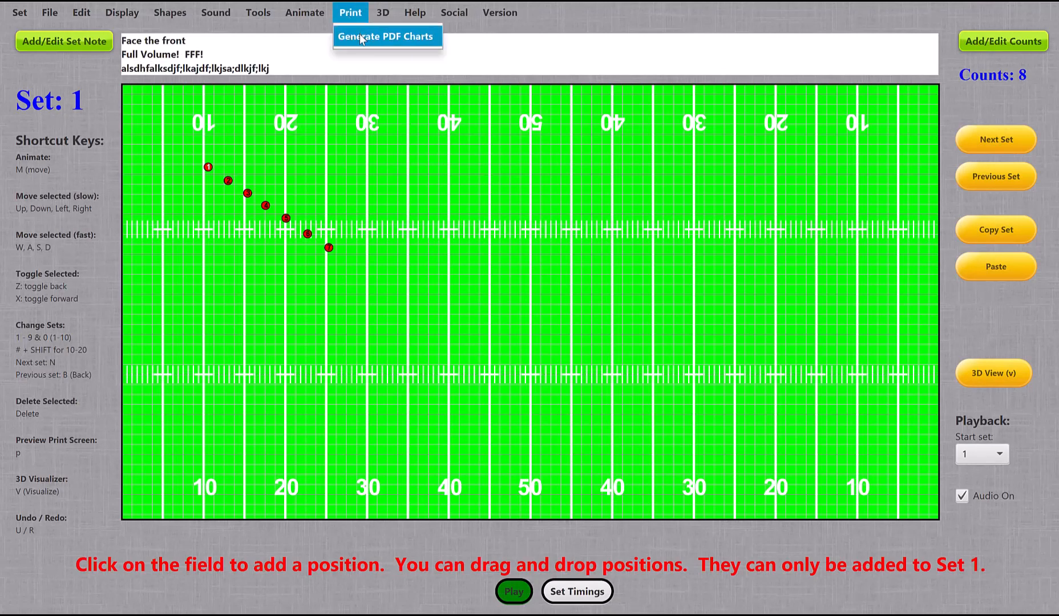
click(359, 33)
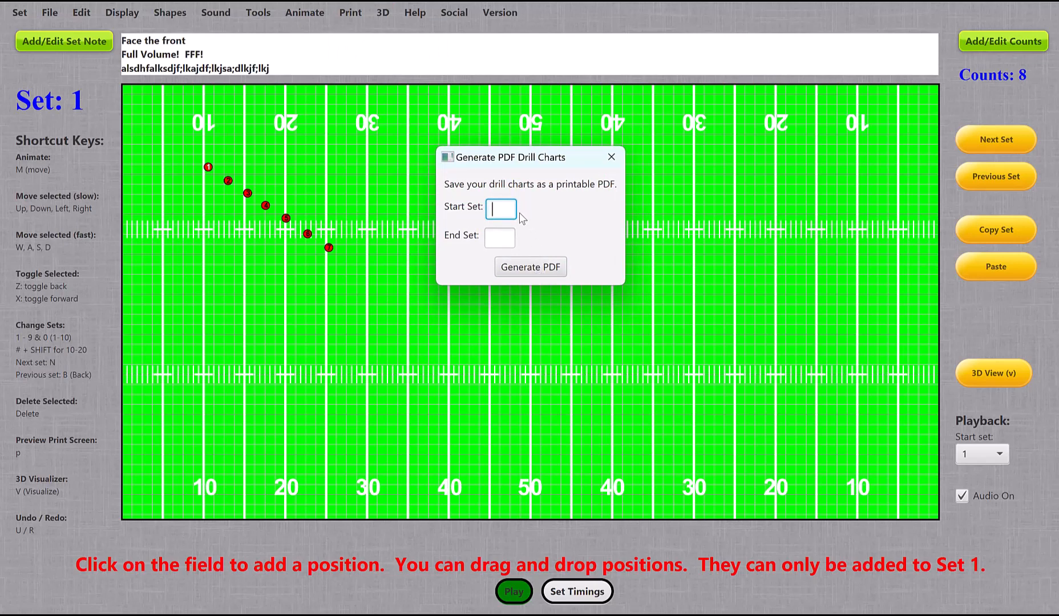
text(1)
key(Tab)
text(5)
click(507, 267)
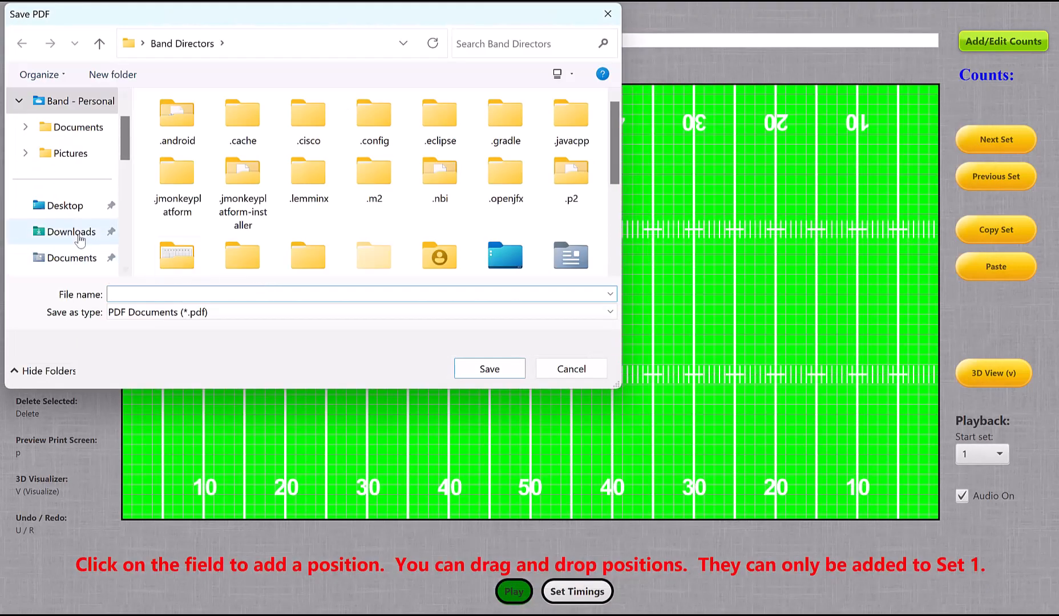
click(69, 231)
double_click(183, 152)
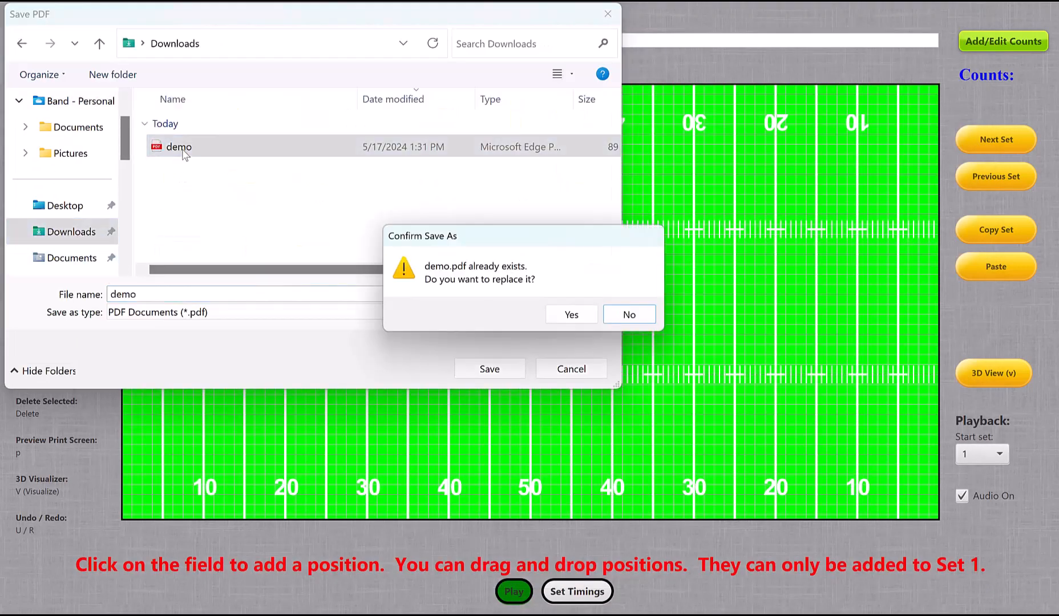
click(574, 317)
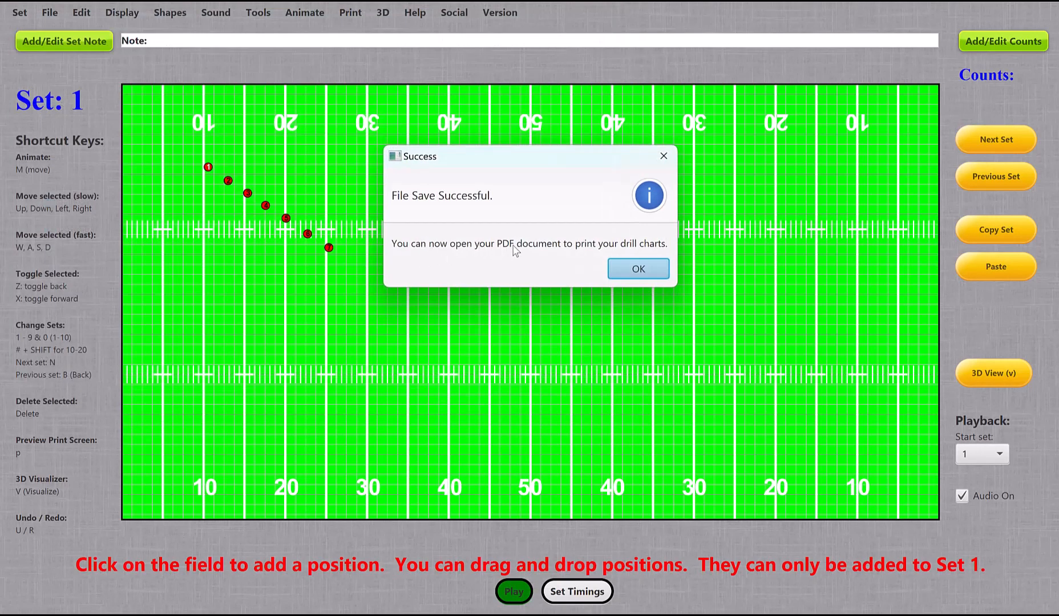
click(639, 270)
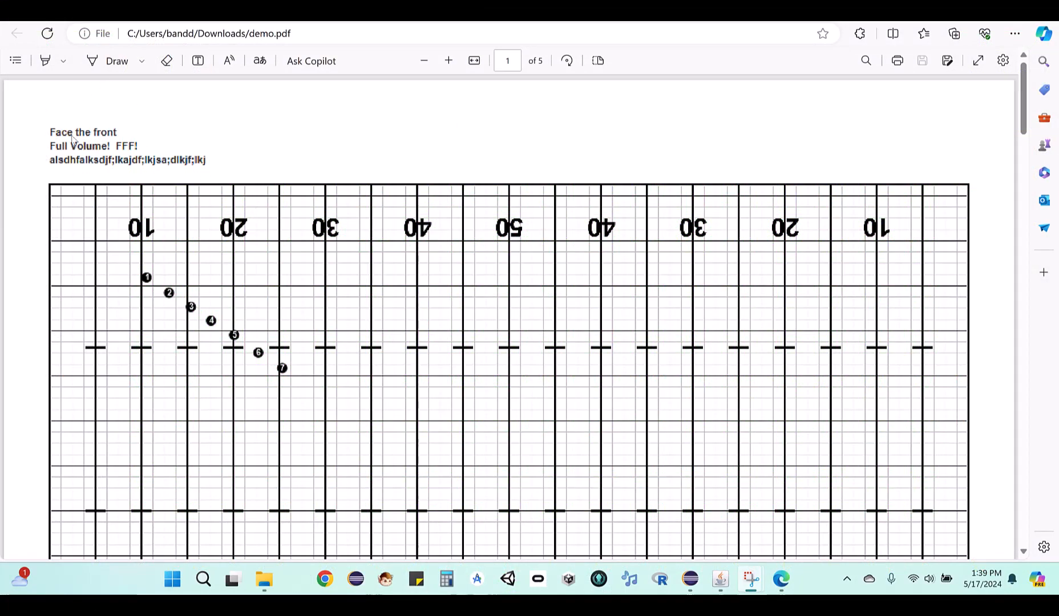
Look through all pages of demo.pdf, examining each set's chart, note and counts
scroll(540, 413, down, 6)
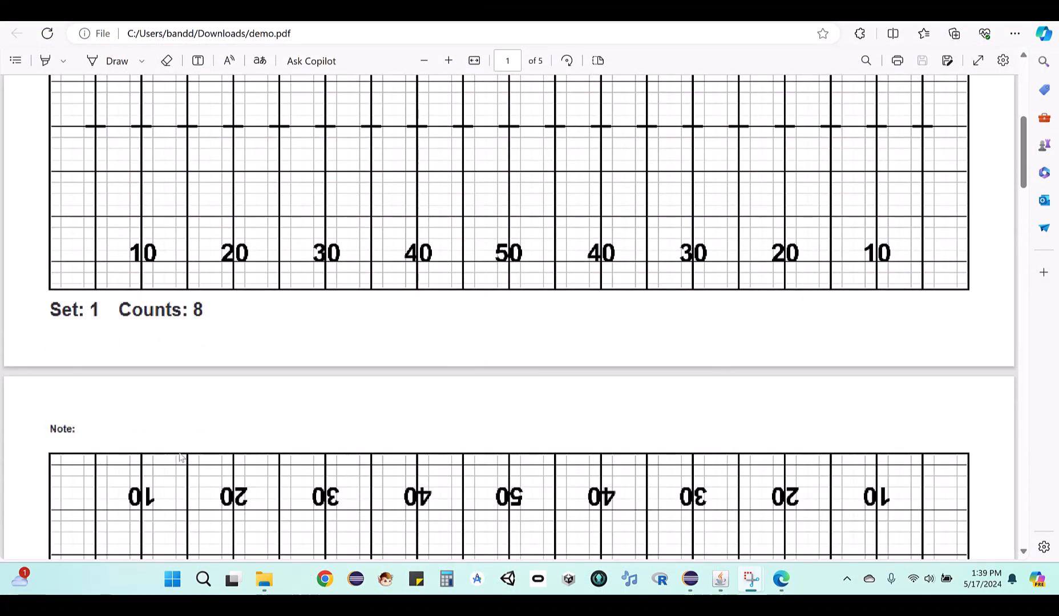
scroll(92, 282, down, 2)
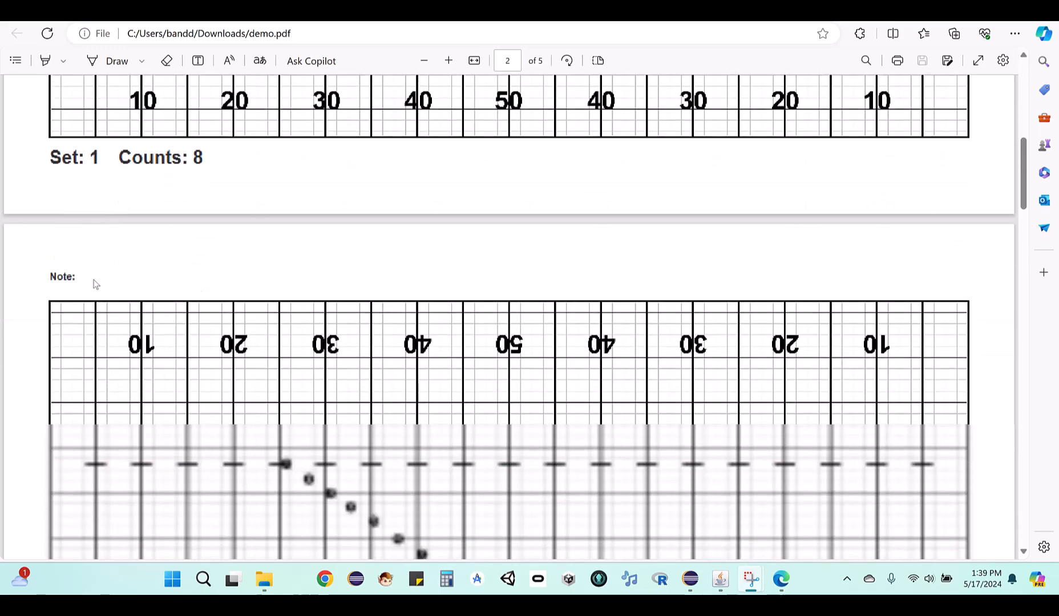
scroll(327, 311, down, 4)
scroll(327, 311, down, 10)
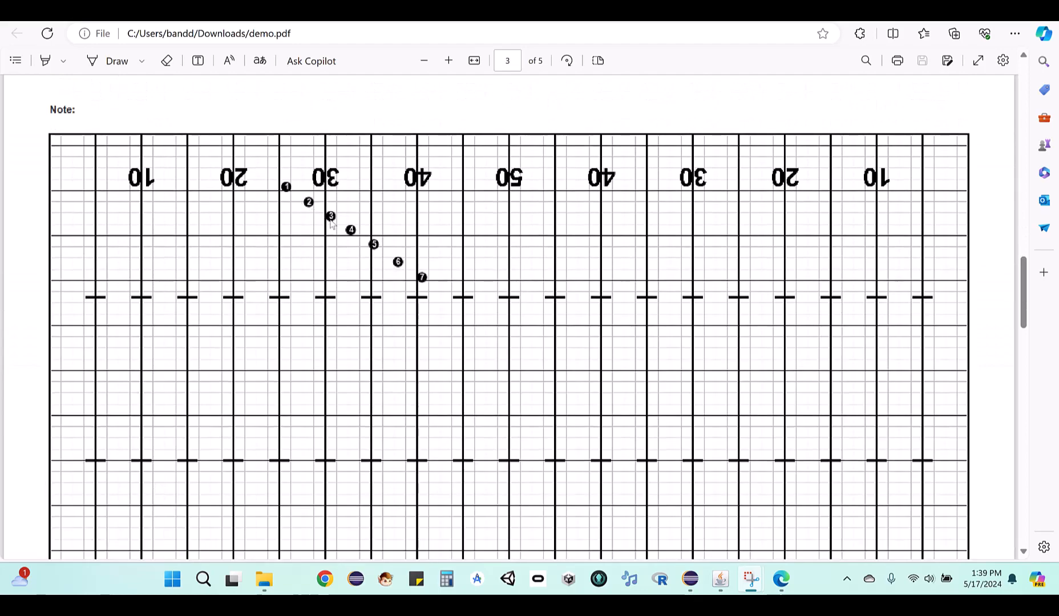
scroll(445, 290, down, 3)
scroll(444, 290, down, 9)
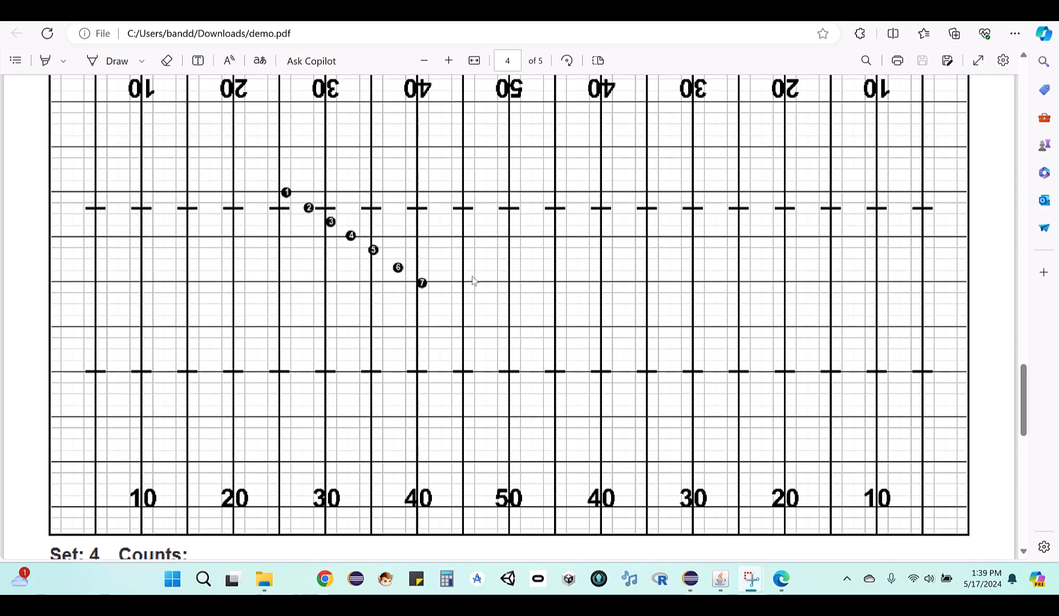
scroll(473, 280, down, 10)
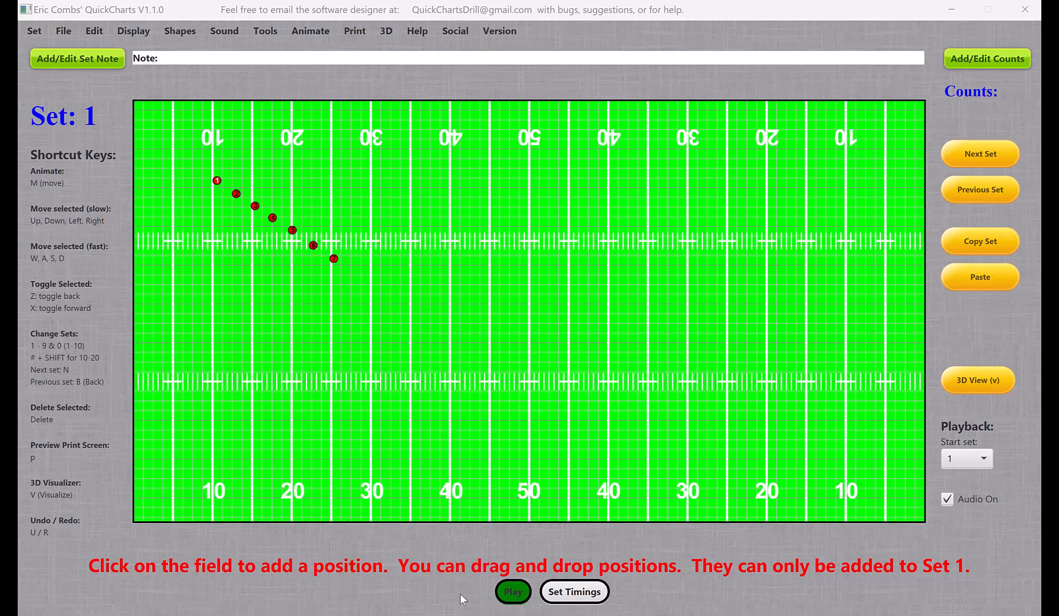
Play the drill animation from Set 1 with audio on and stop the playback
click(512, 593)
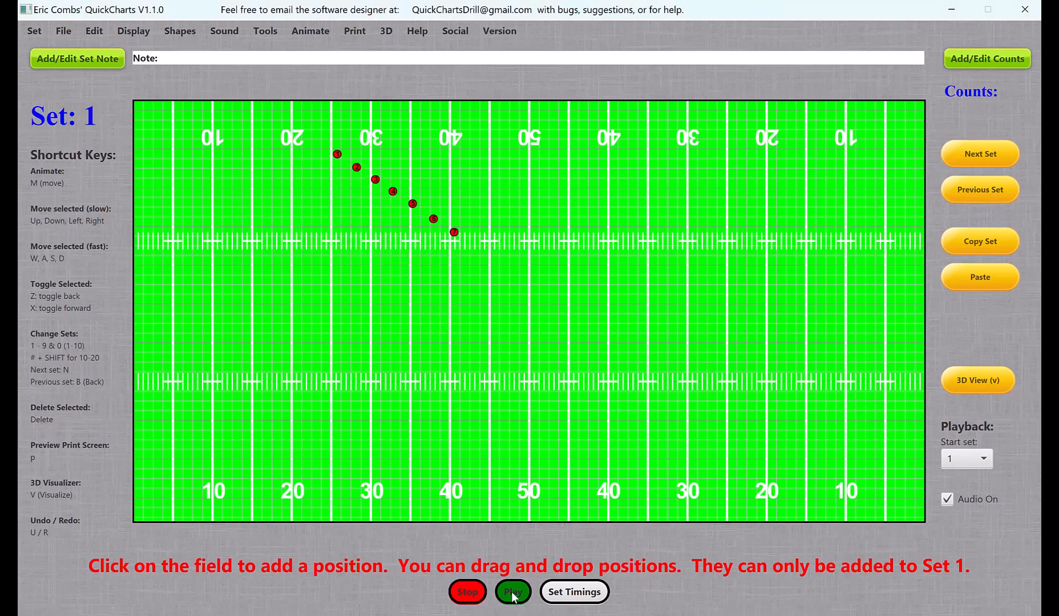
click(469, 592)
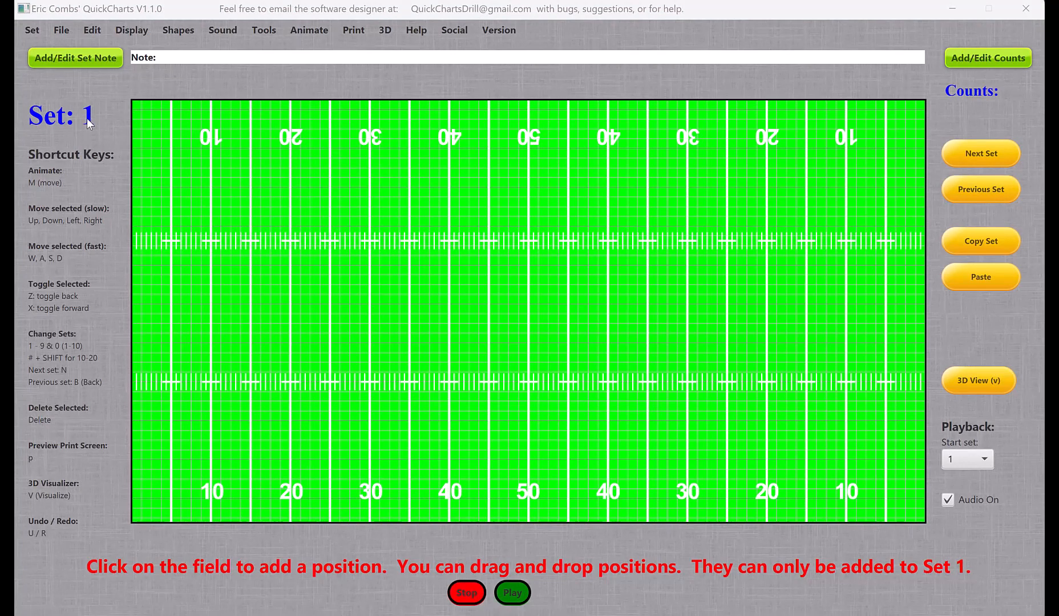
Add one performer near the 15-yard line in Set 1, move it just past the 20-yard line in Set 2, and animate the move
key(4)
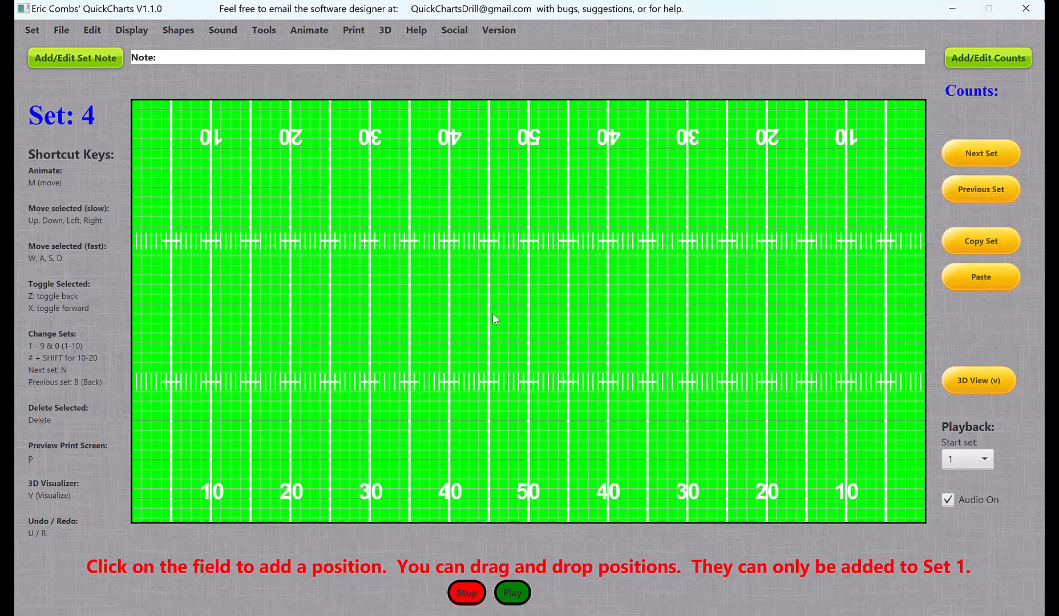
key(1)
click(251, 226)
key(2)
drag(252, 226, 301, 209)
key(1)
key(m)
View the performer in the 3D visualizer, then preview the printable chart of Set 2 and close both views
key(v)
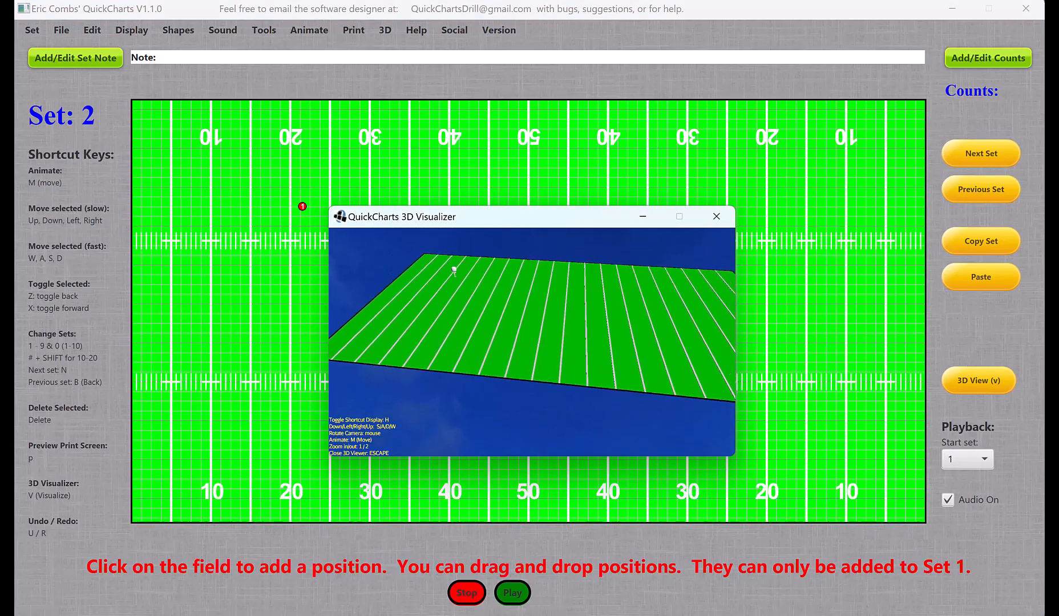
key(Escape)
key(p)
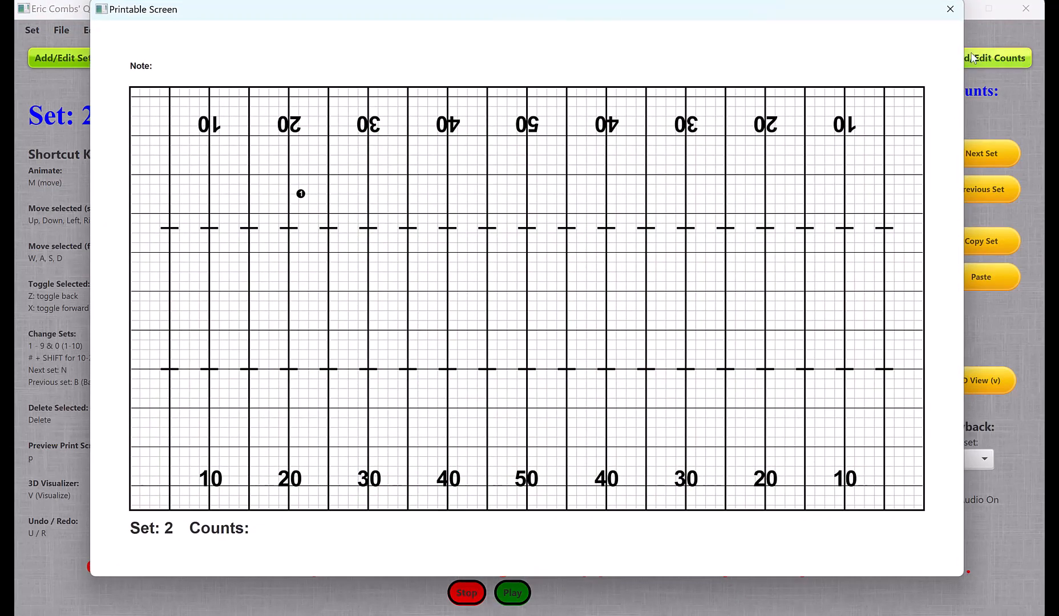
click(950, 8)
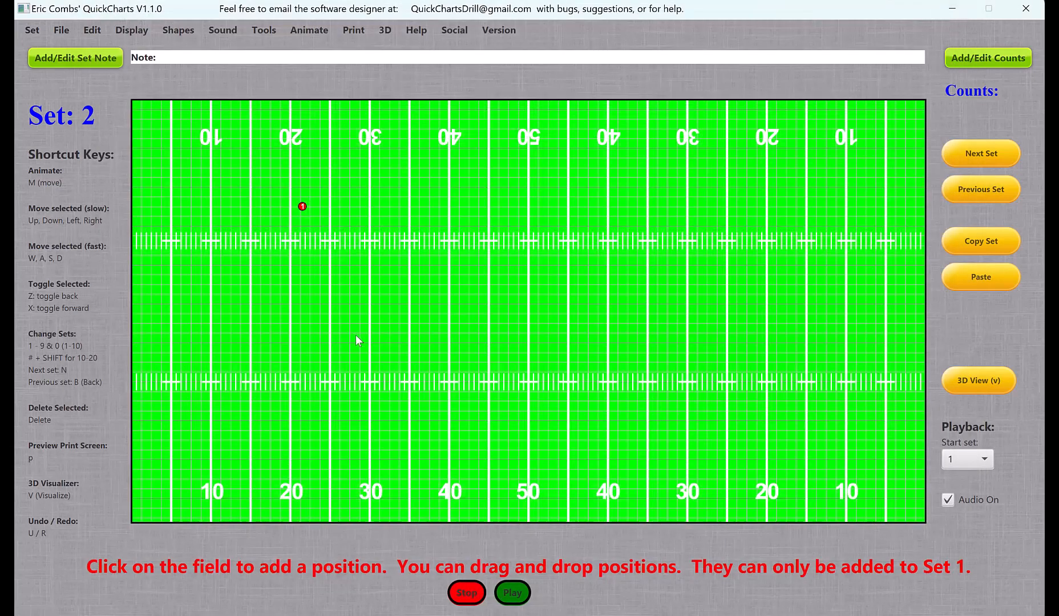
Check for QuickCharts updates and dismiss the result
click(495, 33)
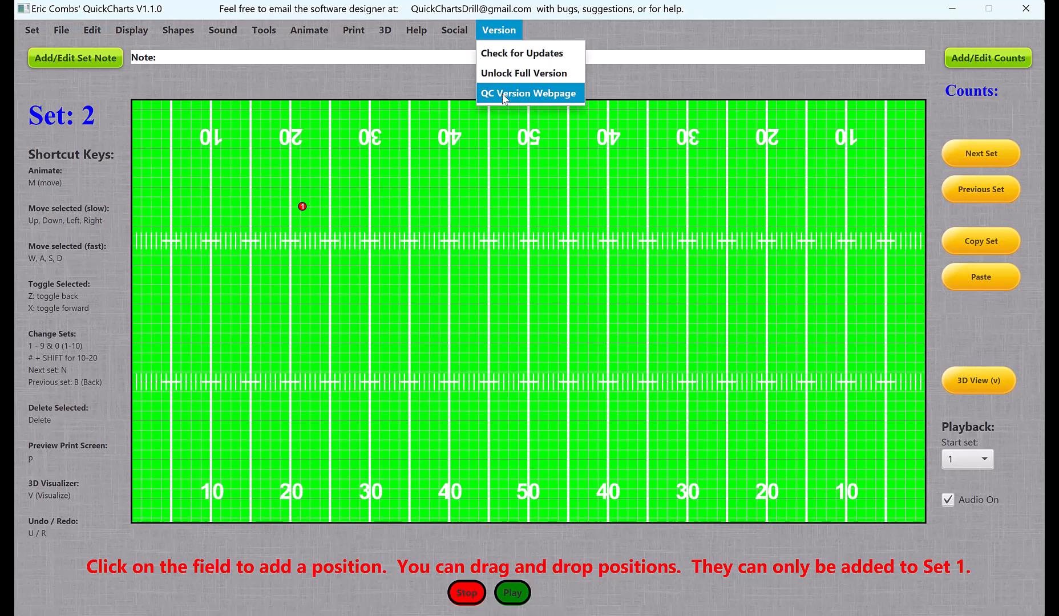
click(520, 54)
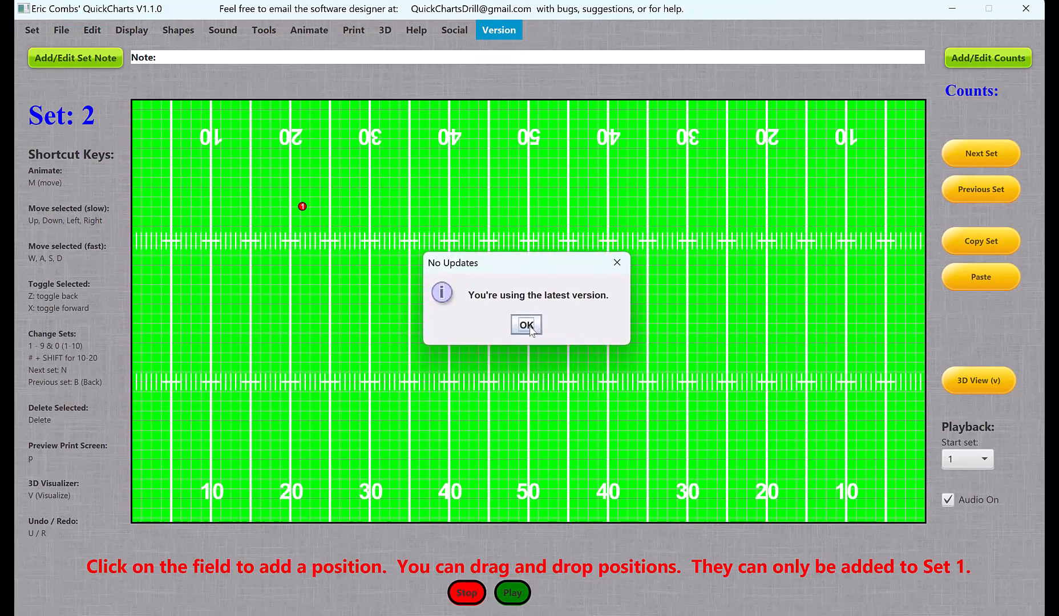
click(527, 325)
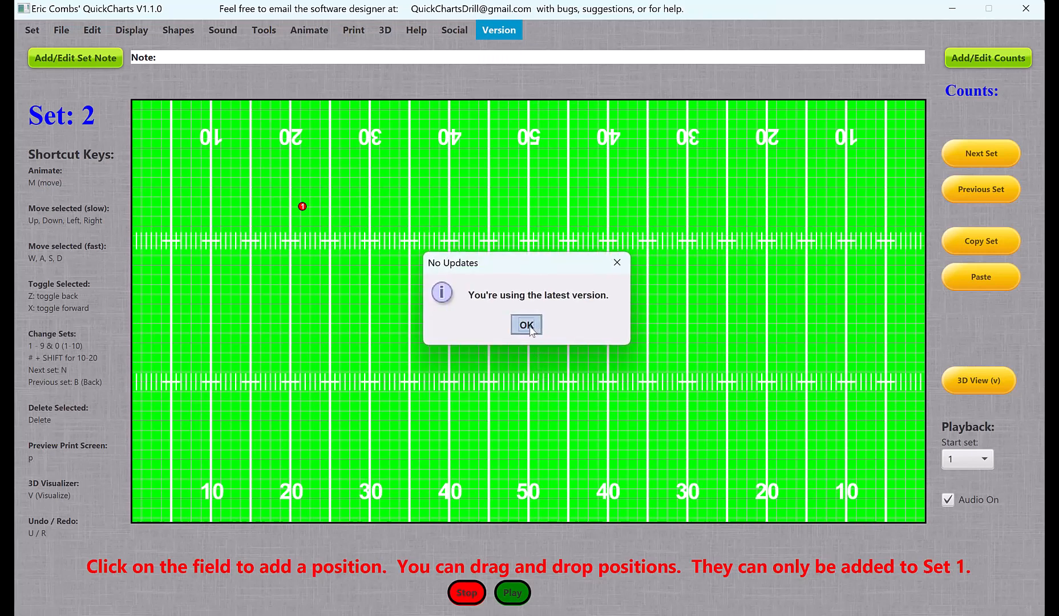
Start unlocking the full version, copy the product key, and submit the completed purchase form in the browser
click(504, 33)
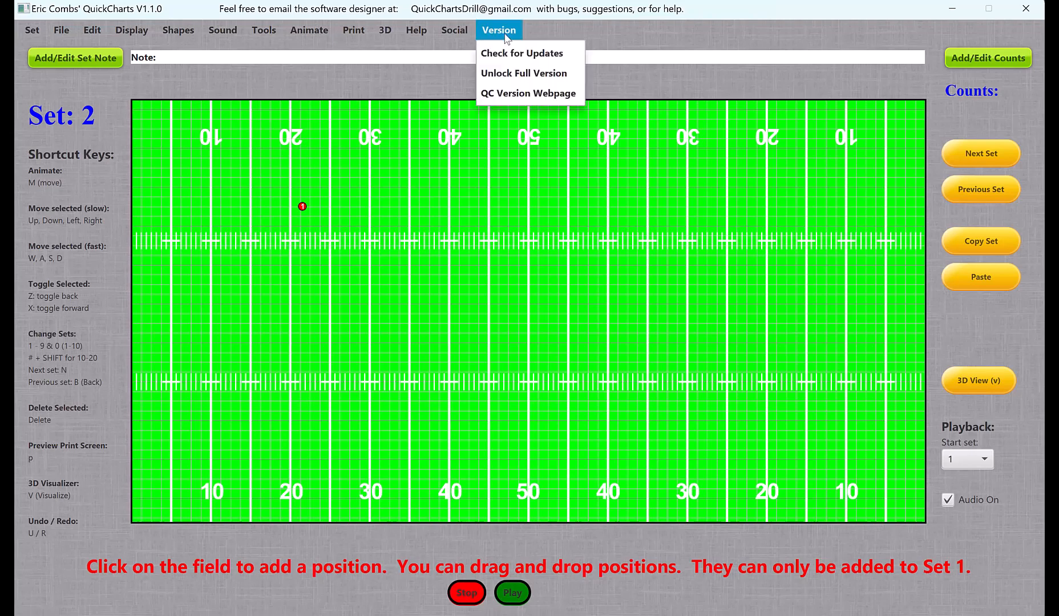
click(509, 72)
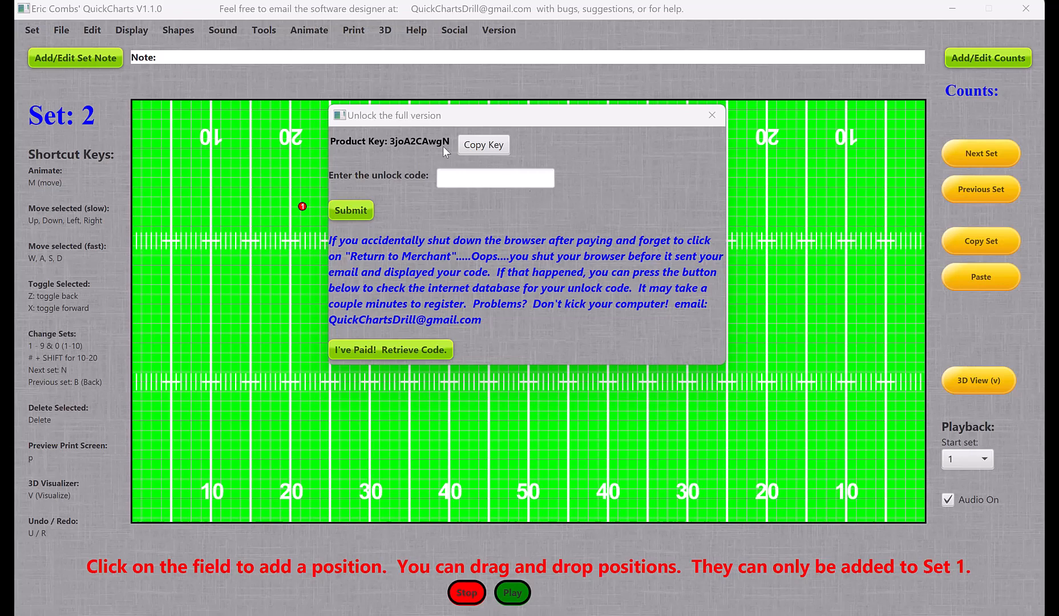
click(443, 181)
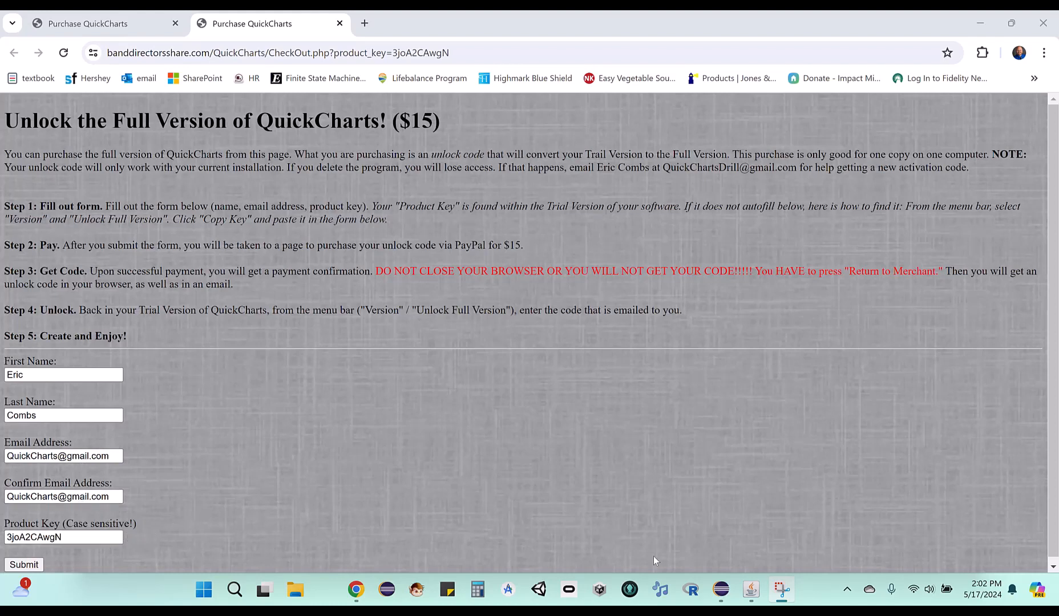
click(980, 23)
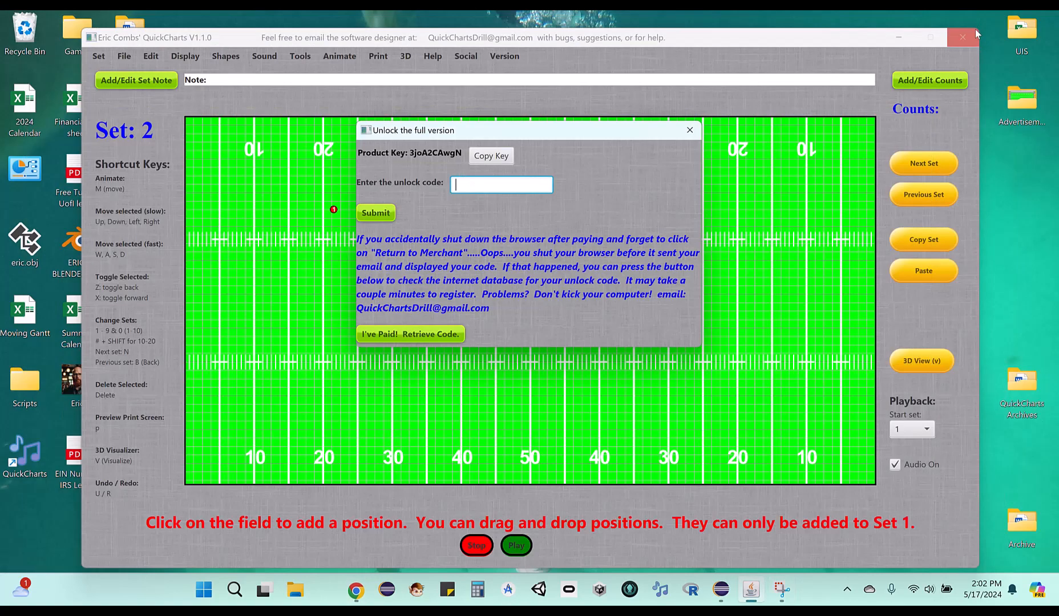
click(489, 158)
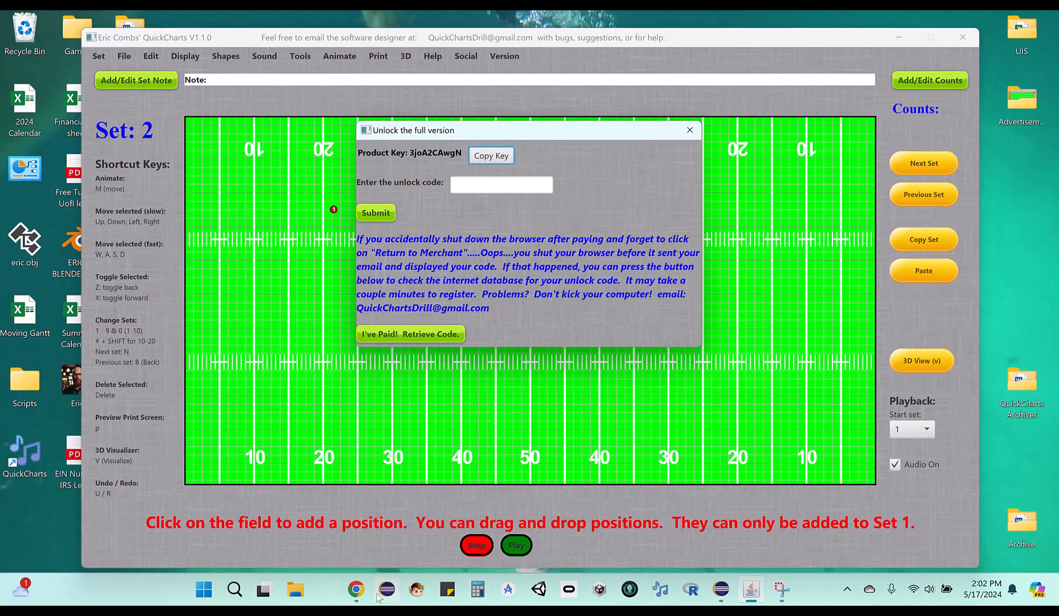
click(356, 590)
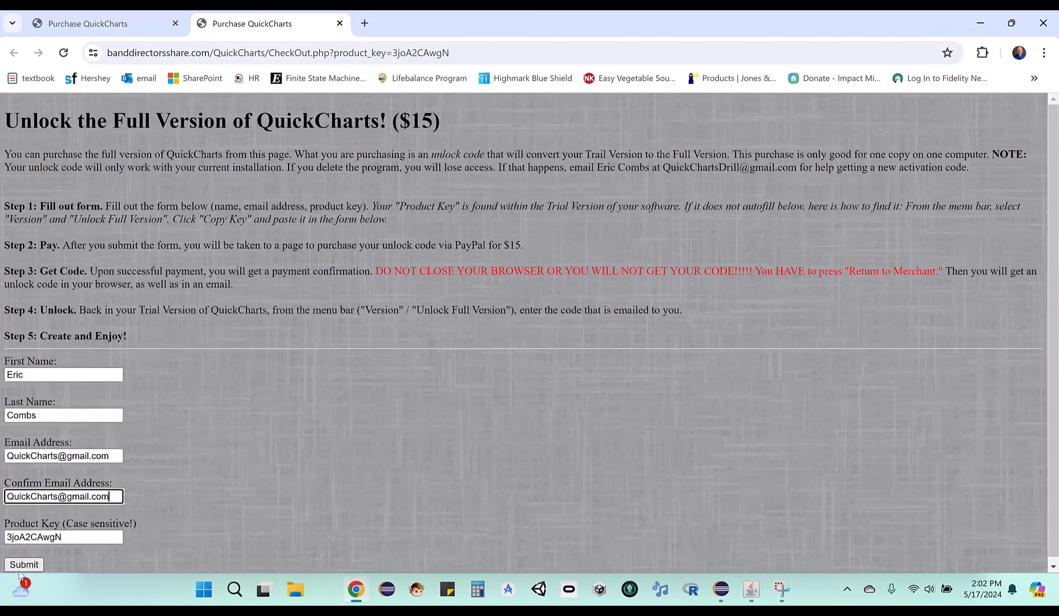
click(21, 563)
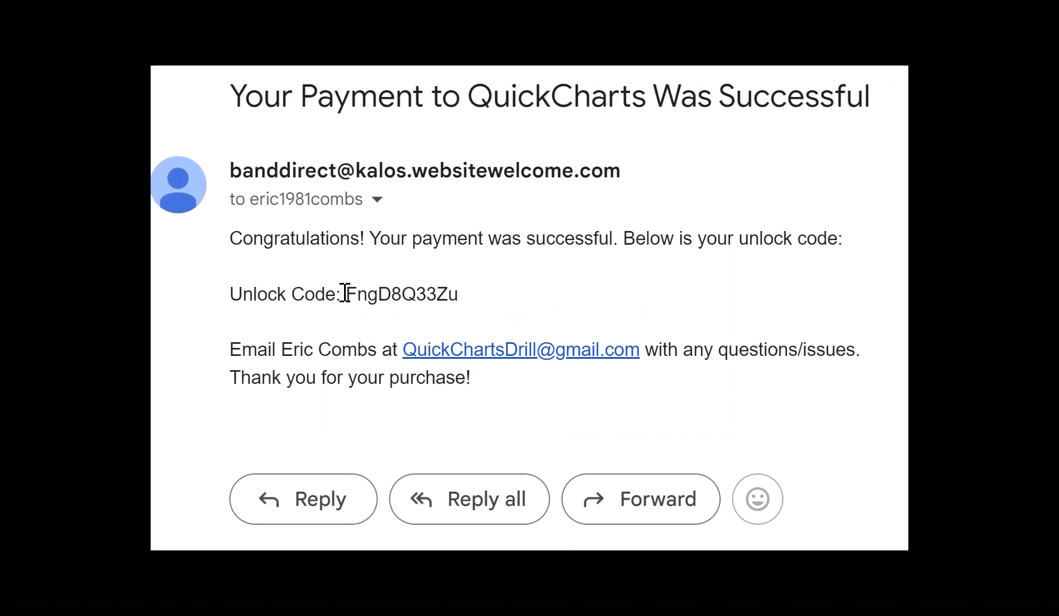
Unlock the full version with the unlock code from the payment email, then check access to Set 5 and return to Set 1
drag(345, 294, 458, 294)
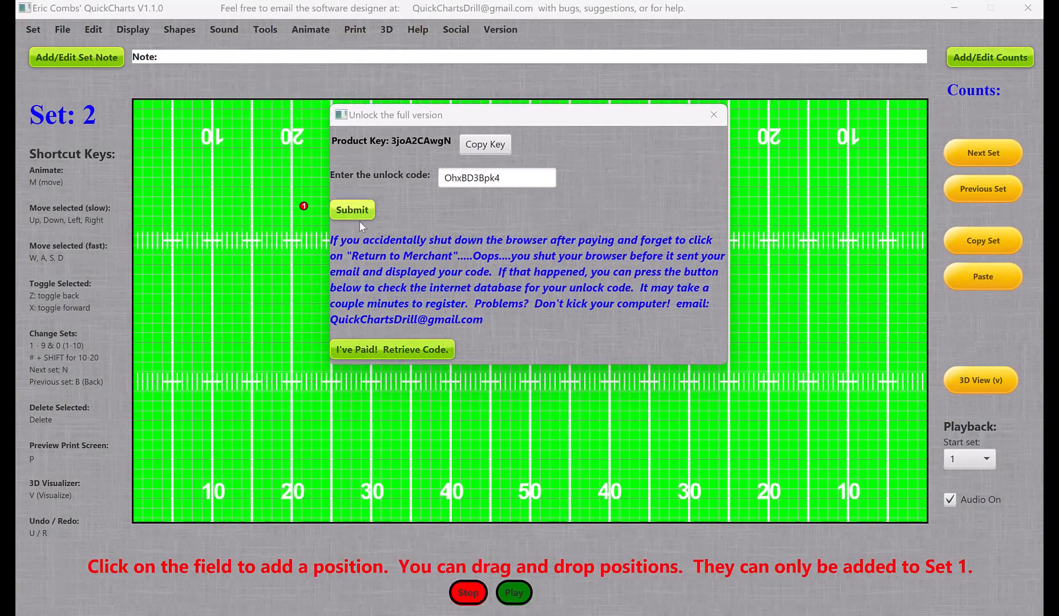
click(352, 211)
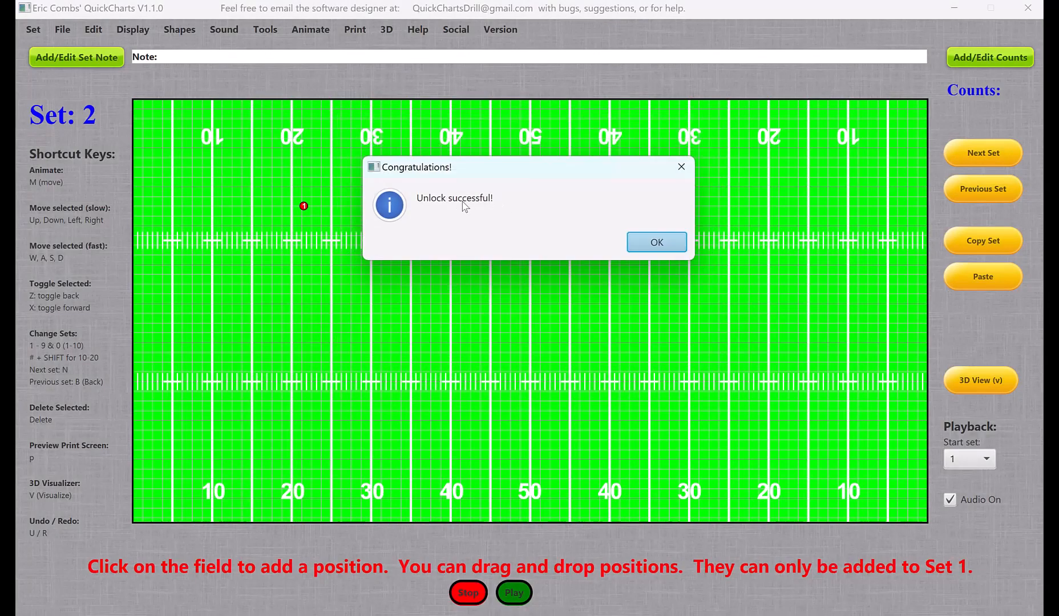
click(668, 243)
key(5)
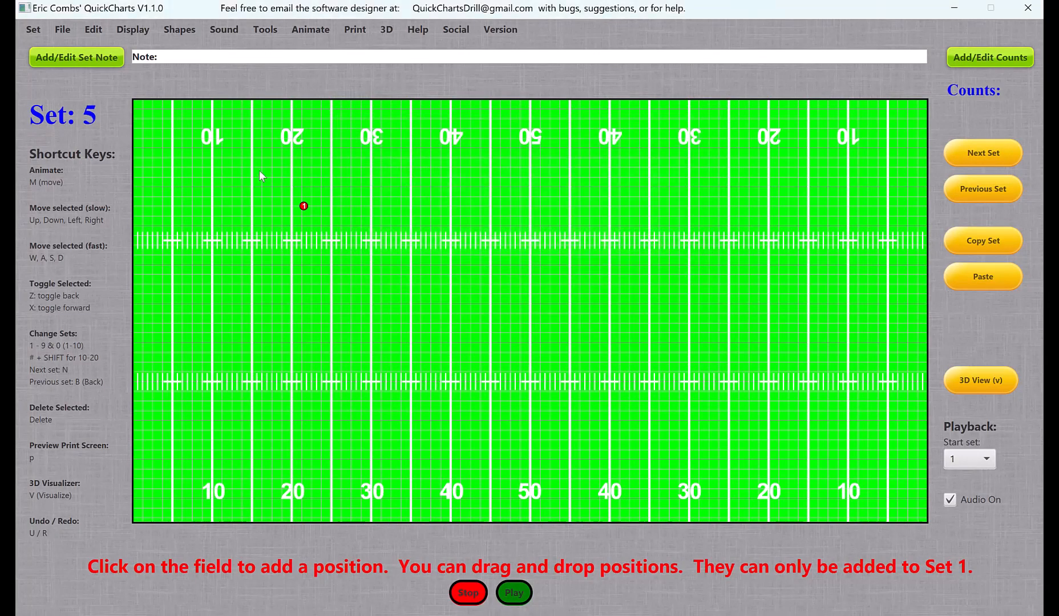
key(1)
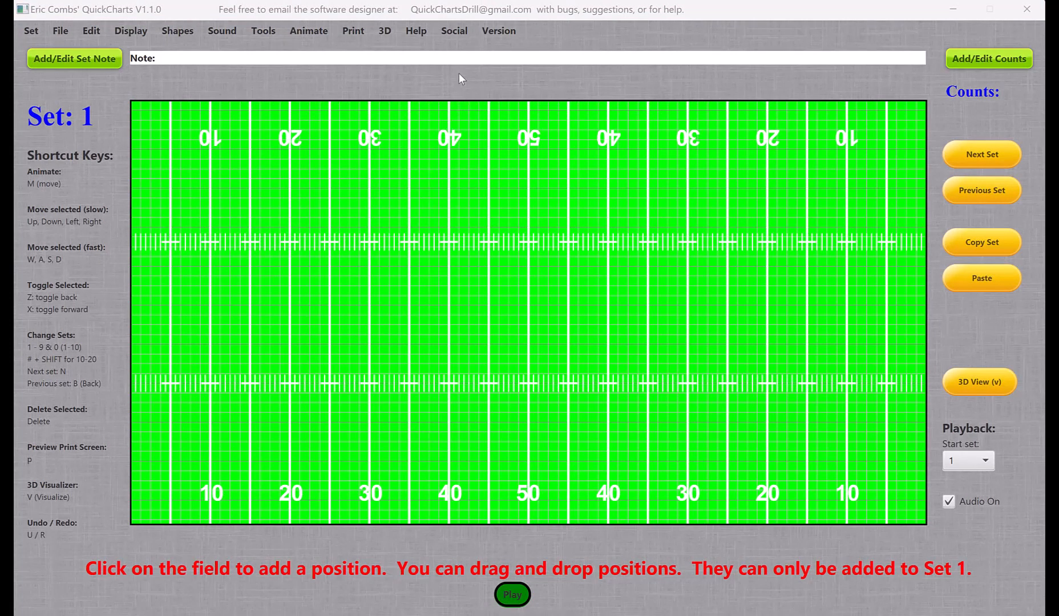
Find the link to the QC Facebook Group
click(454, 33)
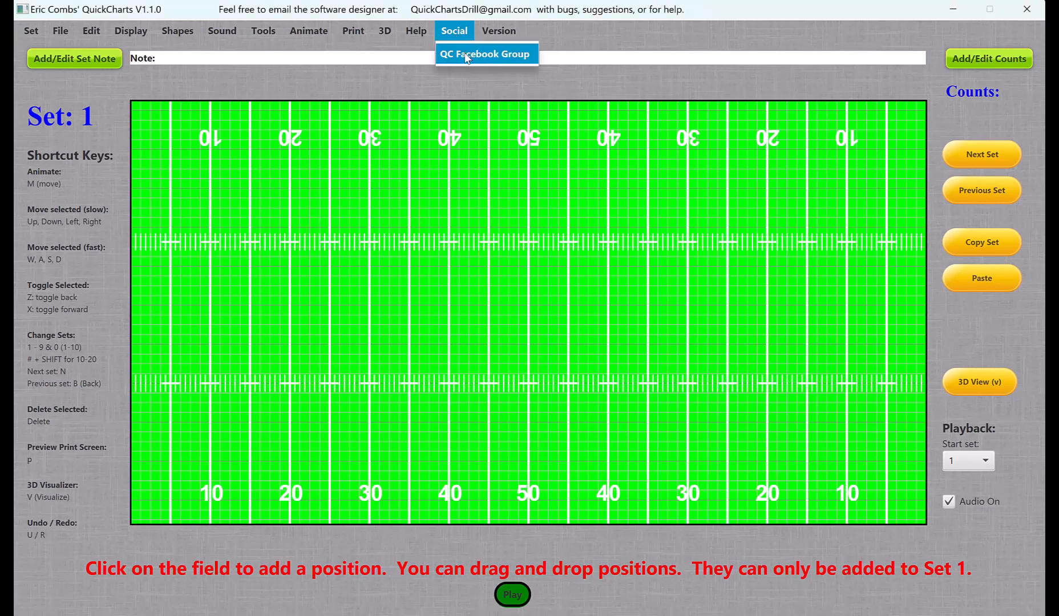